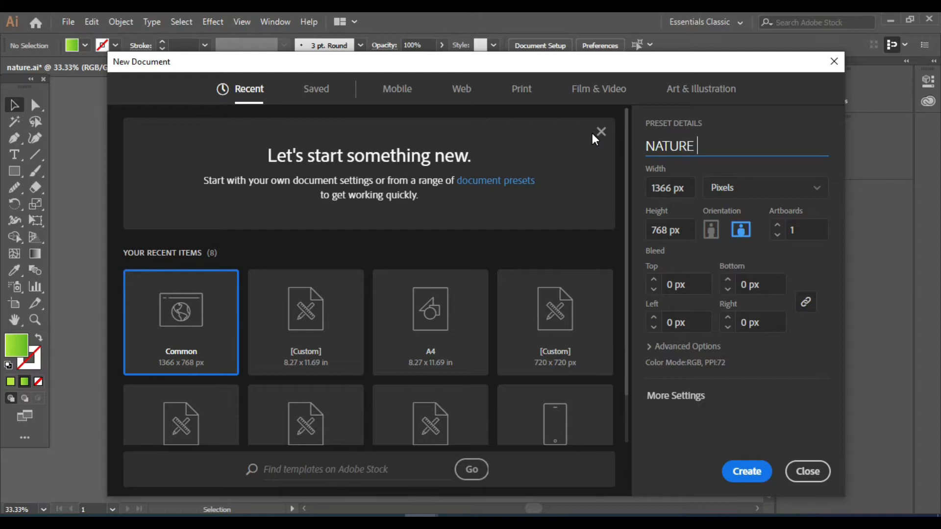
Set up a new document named NATURE FLYER using the A4 preset with inches as units.
type("YER")
left_click(437, 340)
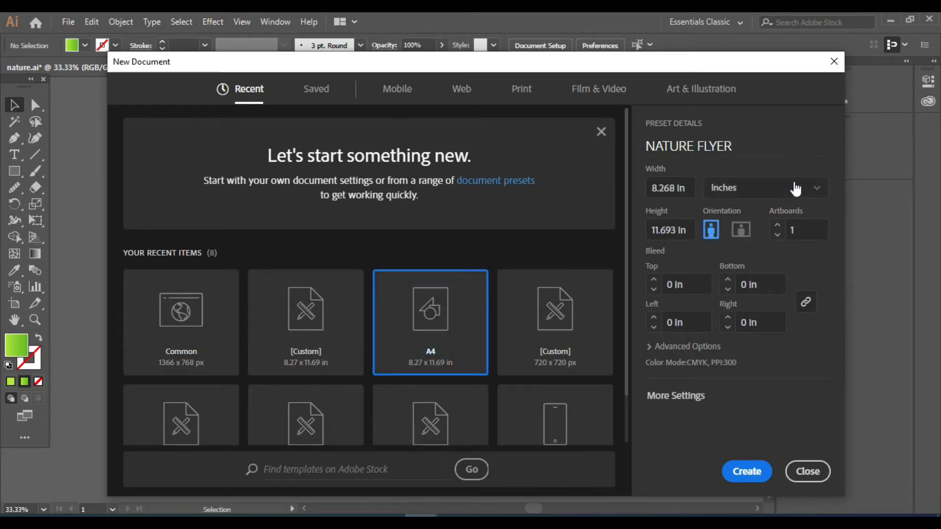
left_click(815, 195)
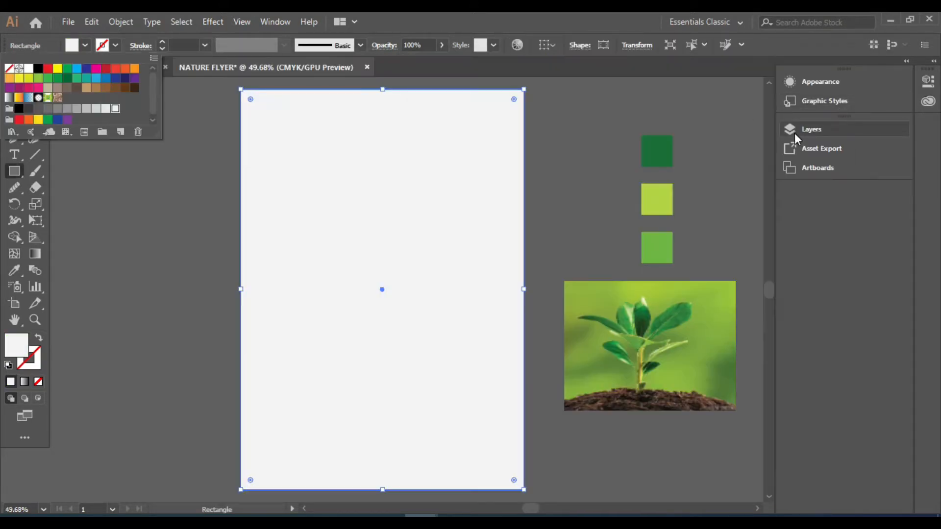
Lock the light grey background rectangle in Layer 1.
left_click(794, 132)
left_click(652, 144)
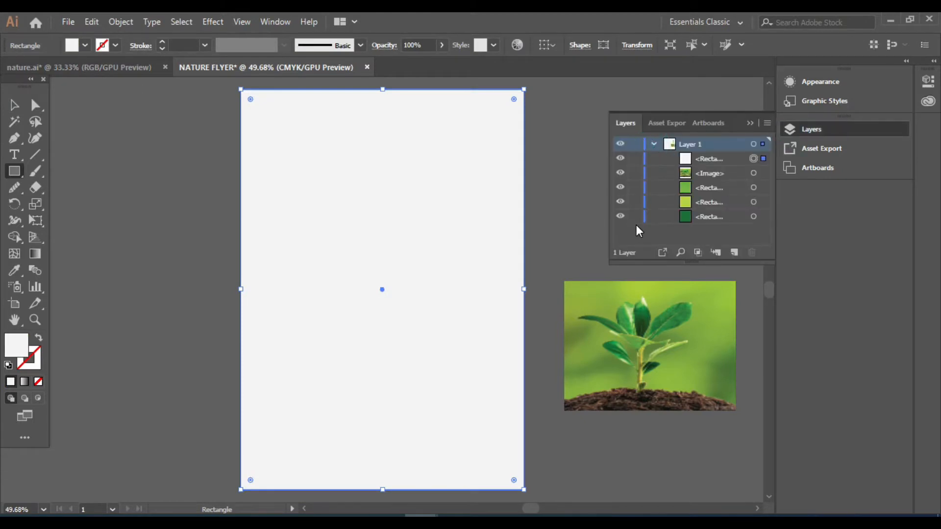
left_click(644, 158)
left_click(749, 122)
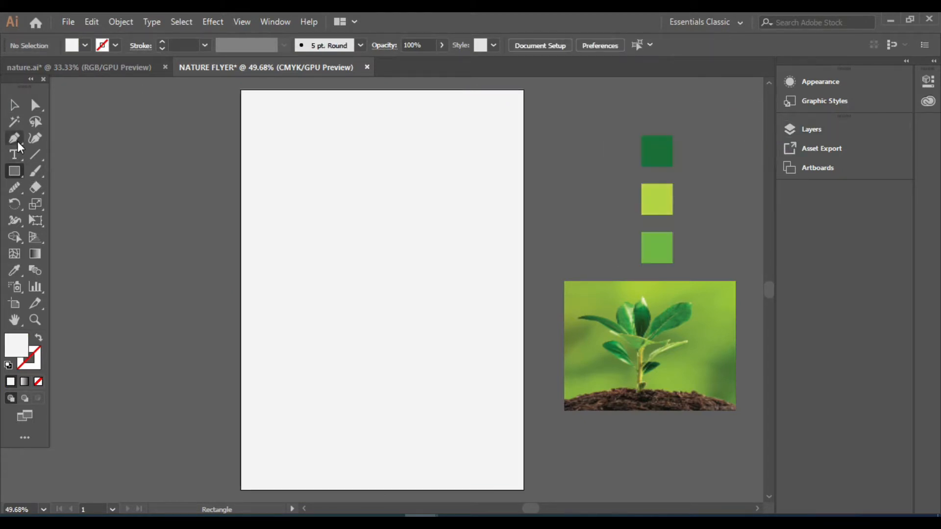
Draw a closed curved shape over the artboard's top-right corner, from about X 4.04 in on the top edge to Y 1.91 in on the right edge.
left_click_drag(17, 141, 70, 140)
left_click(379, 90)
left_click_drag(523, 155, 642, 150)
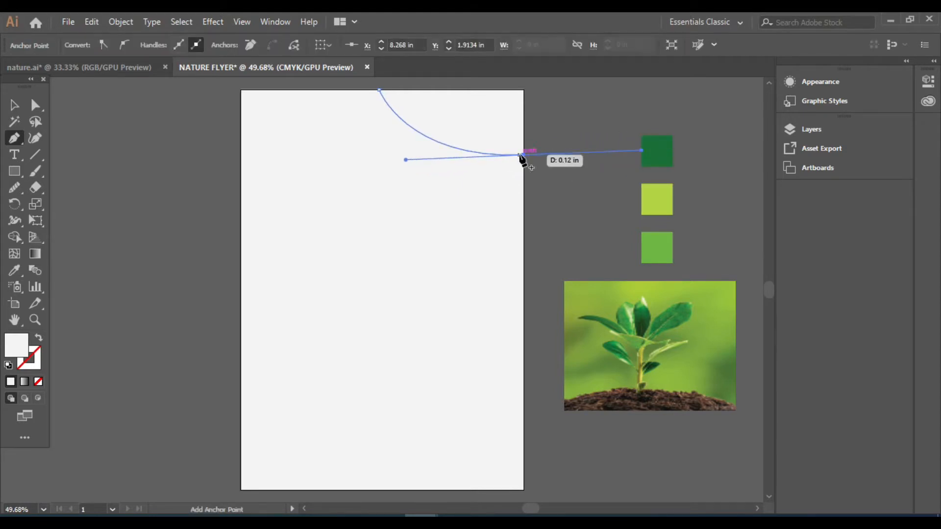
left_click(521, 155)
left_click(524, 89)
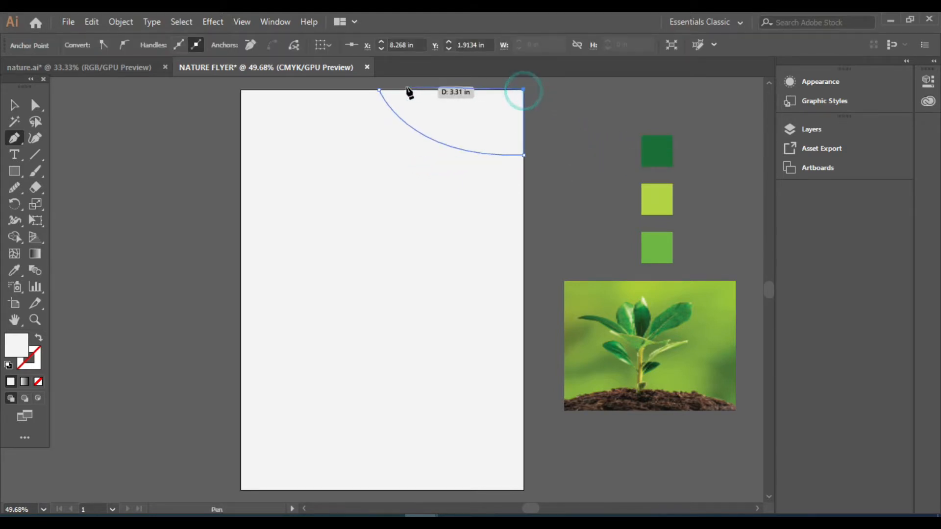
left_click(379, 90)
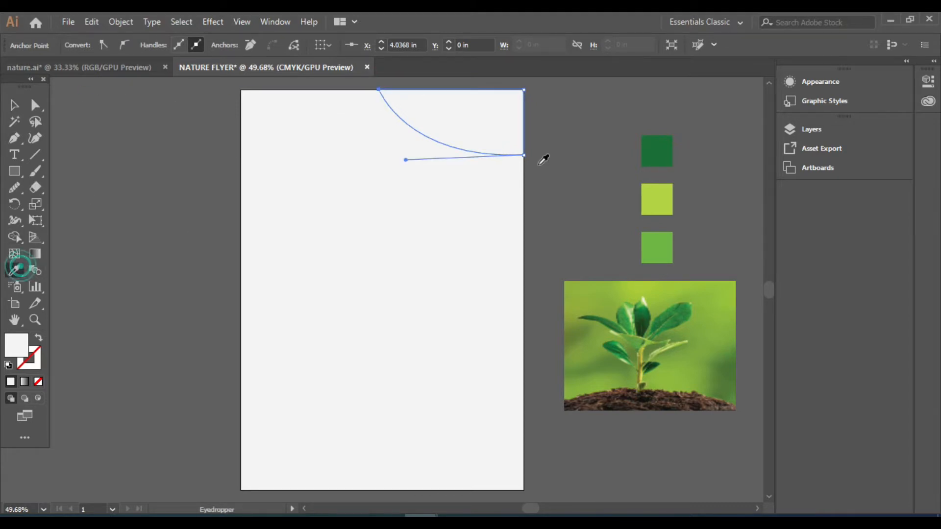
Fill the curved corner shape with the dark green sampled from the colour squares beside the artboard.
left_click(660, 148)
left_click(20, 106)
left_click(128, 124)
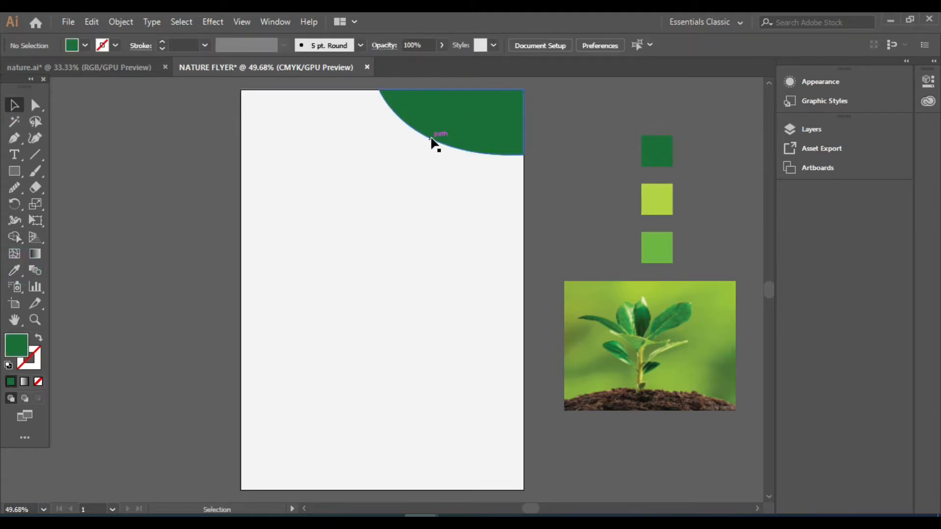
Draw a second curved shape from the same top-edge point to slightly below the first on the right edge, filled with medium green.
left_click(378, 89)
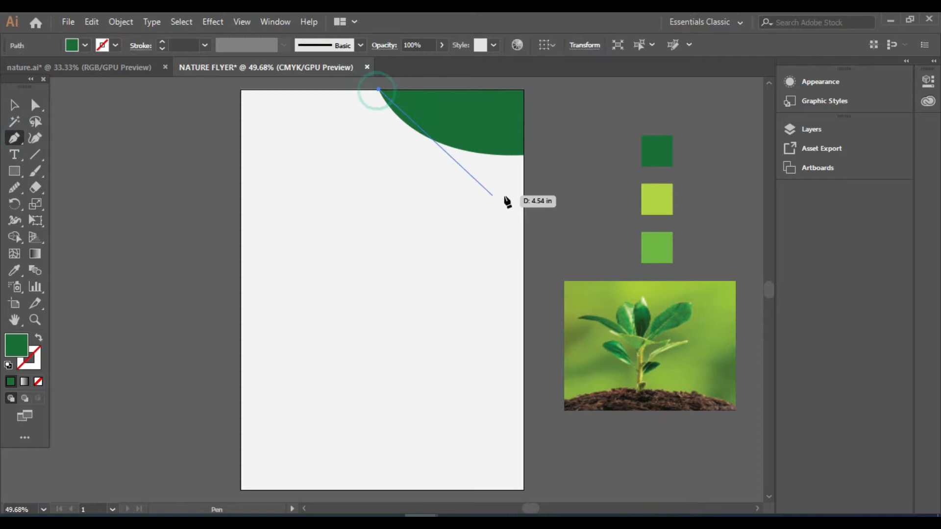
left_click_drag(524, 167, 642, 155)
left_click(524, 167)
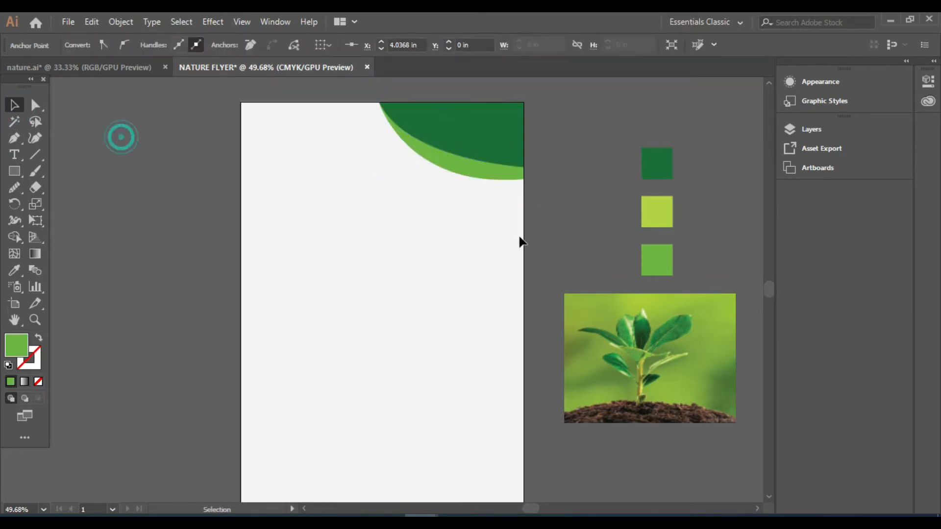
key("v")
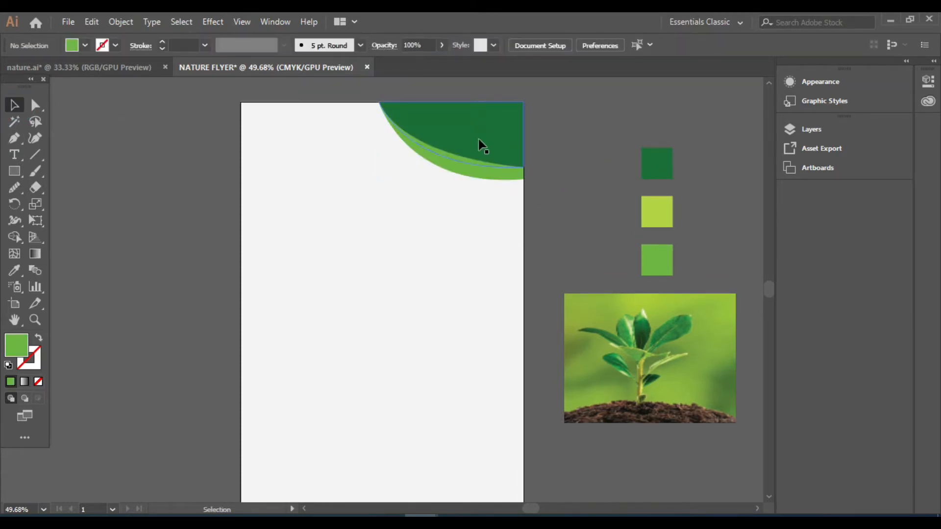
Bring the dark green corner shape to the front of the medium green one.
right_click(480, 140)
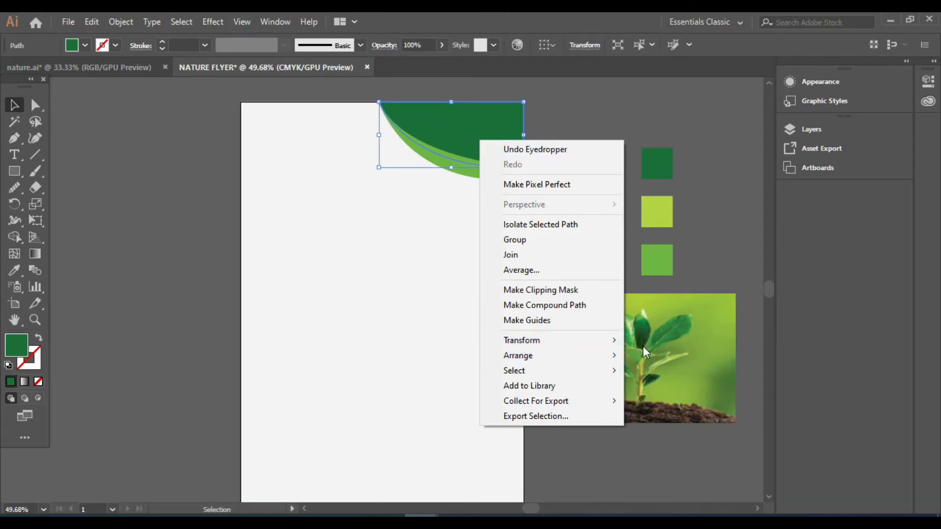
mouse_move(608, 361)
left_click(659, 355)
left_click(559, 123)
scroll(563, 236, "down", 1)
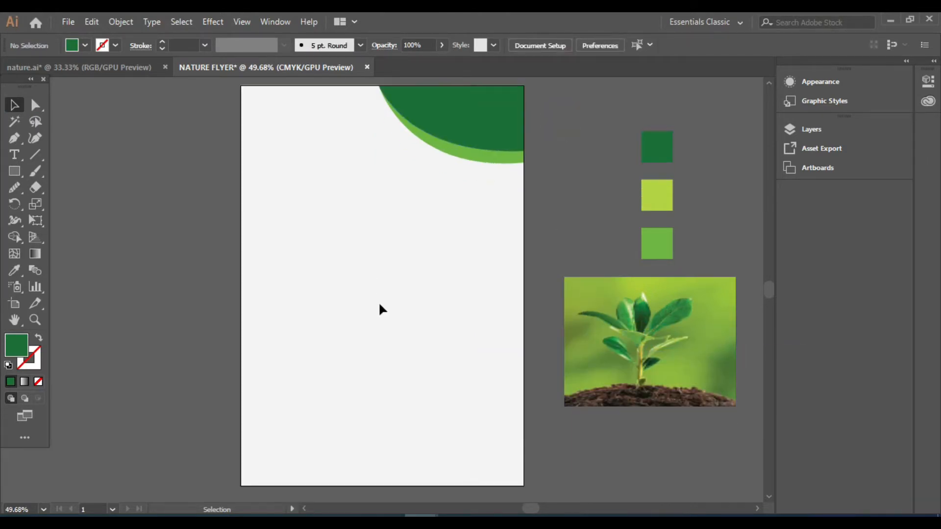
left_click(808, 129)
left_click(751, 123)
left_click(477, 163)
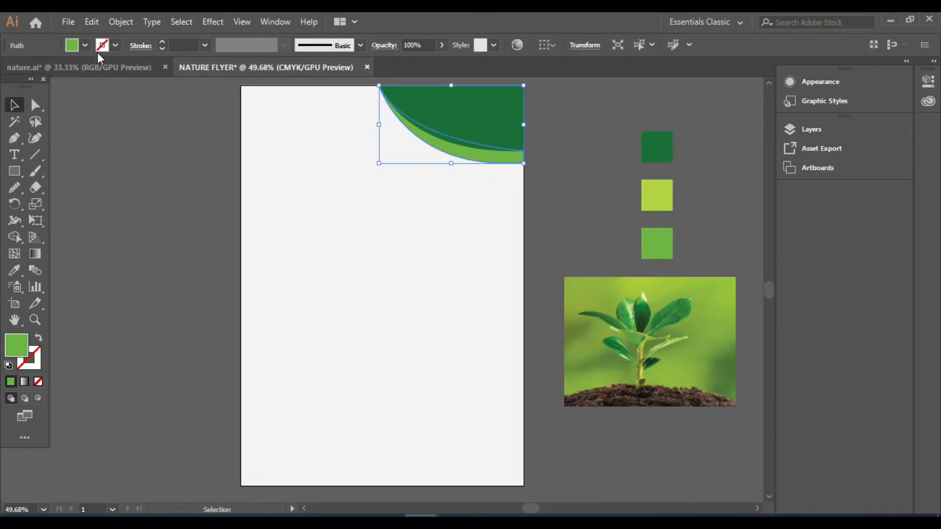
key("ctrl+shift+a")
Draw a third curve across the dark green shape, from its top-edge tip to just above its lower corner on the right edge.
left_click(17, 137)
scroll(381, 87, "up", 1)
left_click(379, 98)
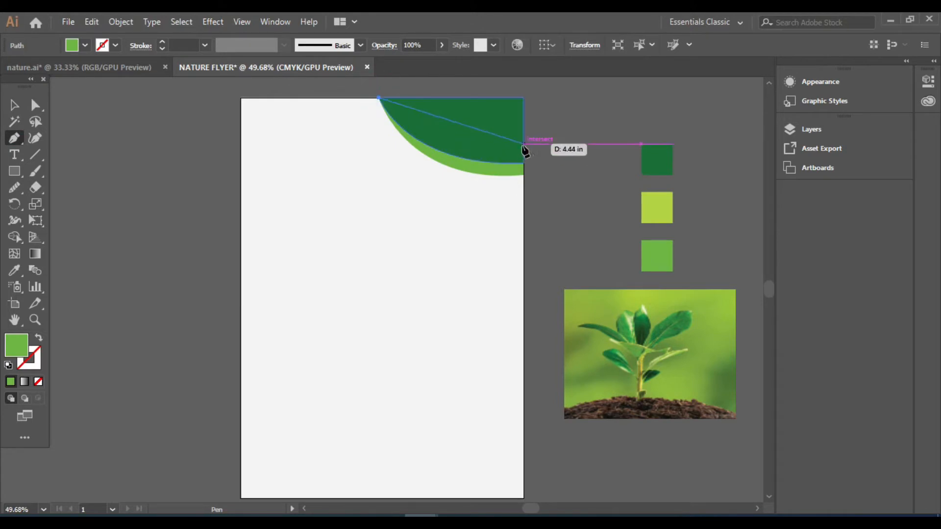
left_click_drag(524, 148, 595, 122)
left_click(524, 148)
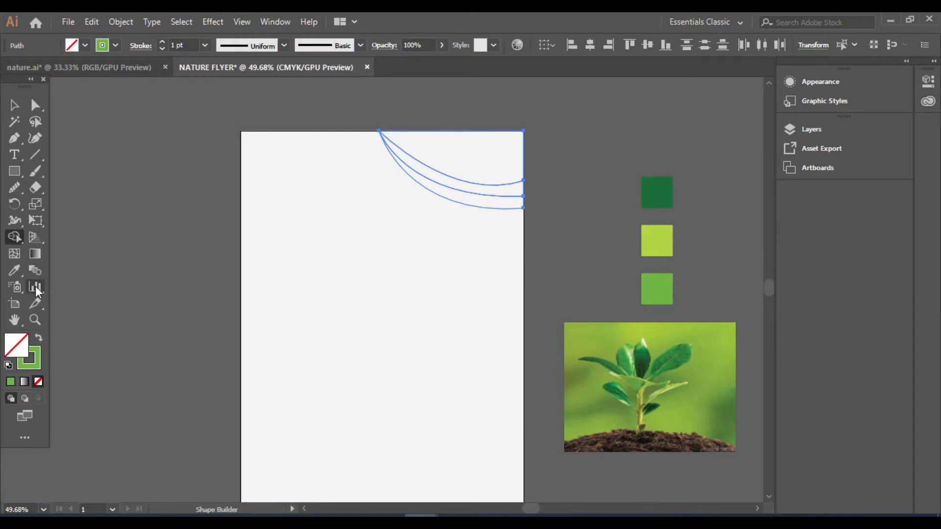
Fill all the corner shapes with the sampled dark green and recolour the middle band with the sampled lime green.
left_click(19, 269)
left_click(667, 190)
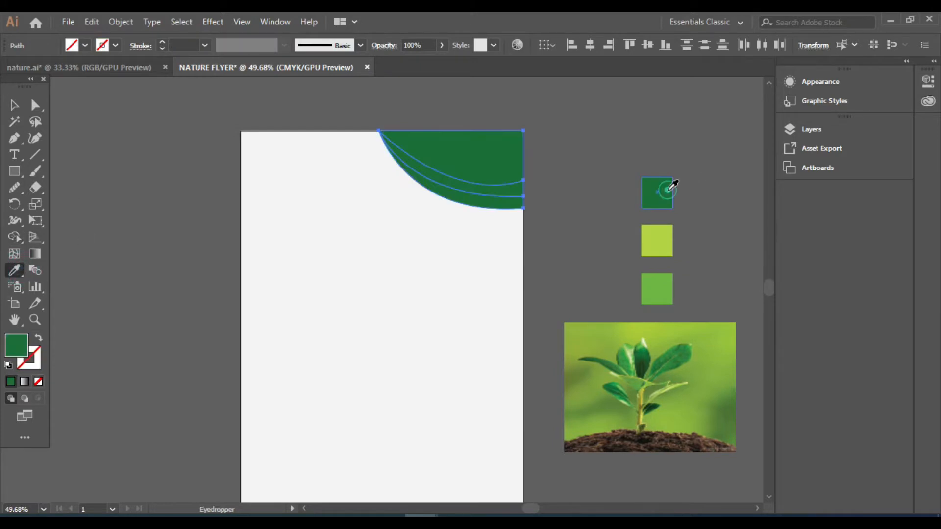
left_click(18, 108)
left_click(451, 208)
key("i")
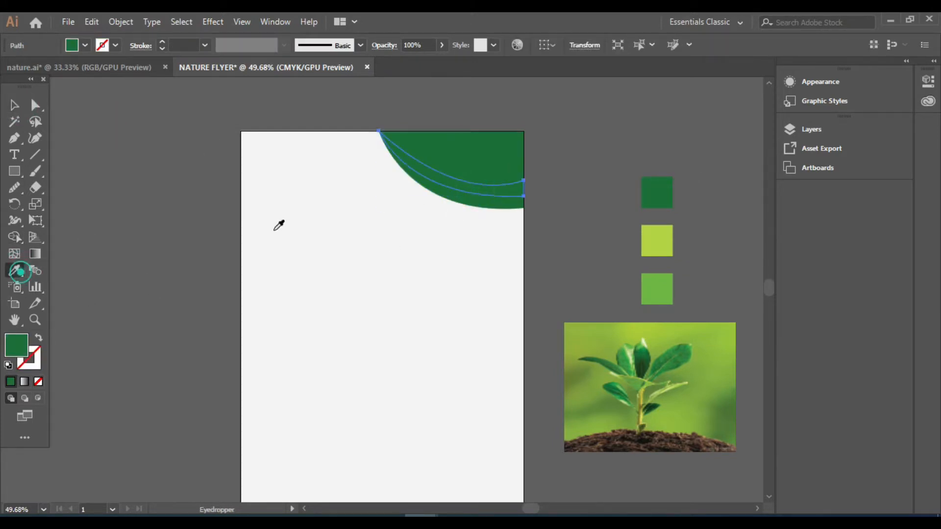
left_click(642, 232)
Fill the outermost corner band with the sampled medium green.
left_click(16, 109)
left_click(507, 204)
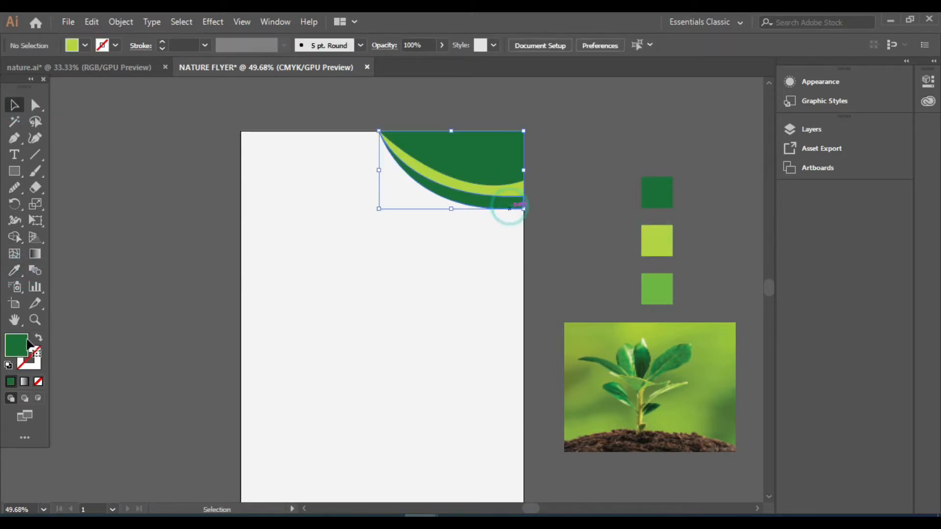
key("i")
left_click(664, 289)
left_click(18, 113)
left_click(163, 147)
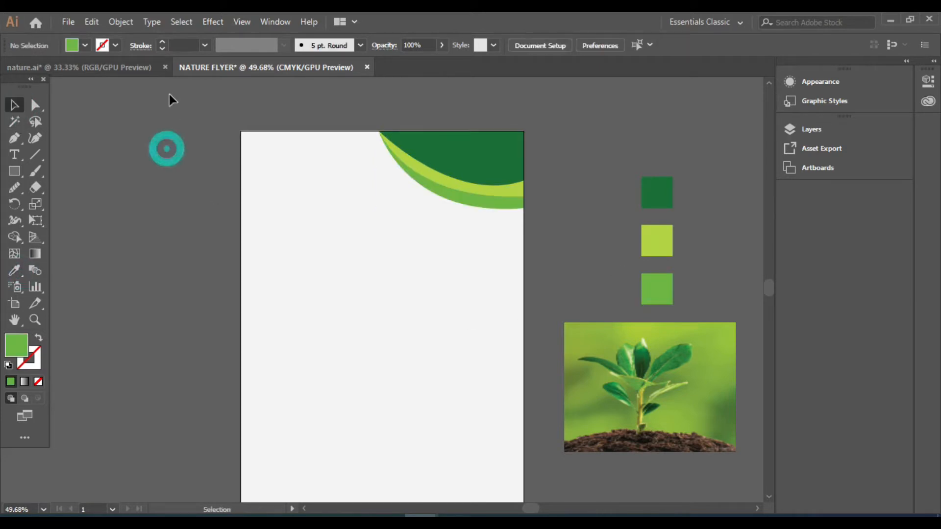
Recolour the lime middle band with the medium green of the outer band.
scroll(481, 154, "down", 1)
left_click(481, 154)
left_click(23, 274)
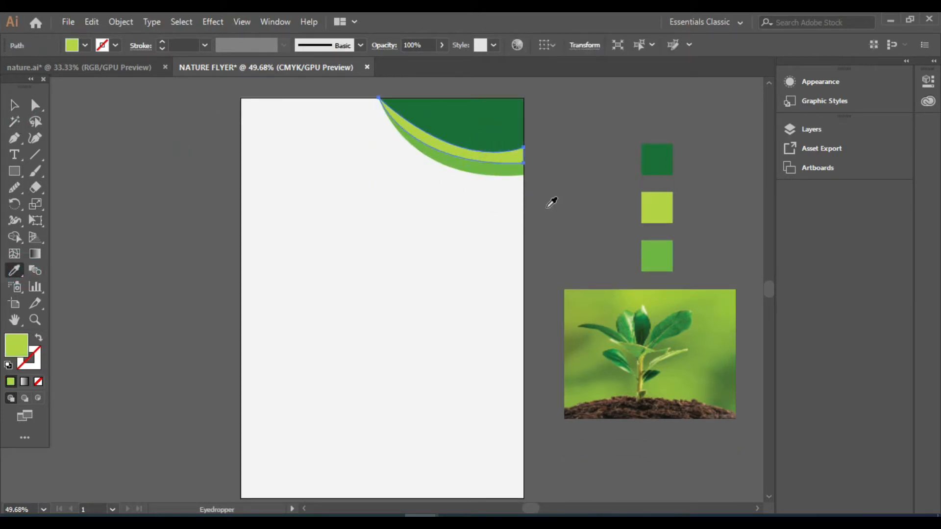
left_click(490, 168)
left_click(15, 104)
Apply a white-to-black linear gradient fill to the middle band.
left_click(275, 22)
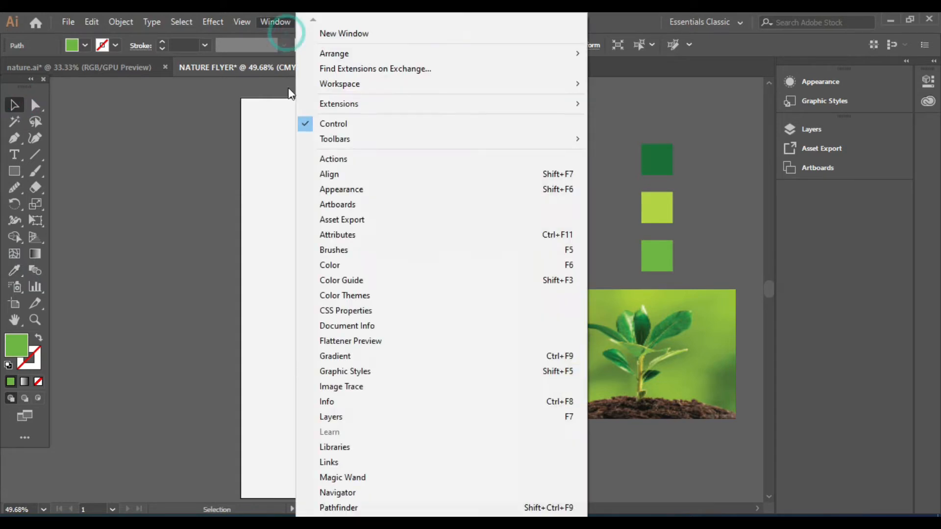
left_click(361, 357)
left_click(642, 297)
left_click_drag(703, 164, 438, 202)
Colour the gradient's start stop with the sampled medium green and its end stop with the sampled dark green.
left_click(354, 348)
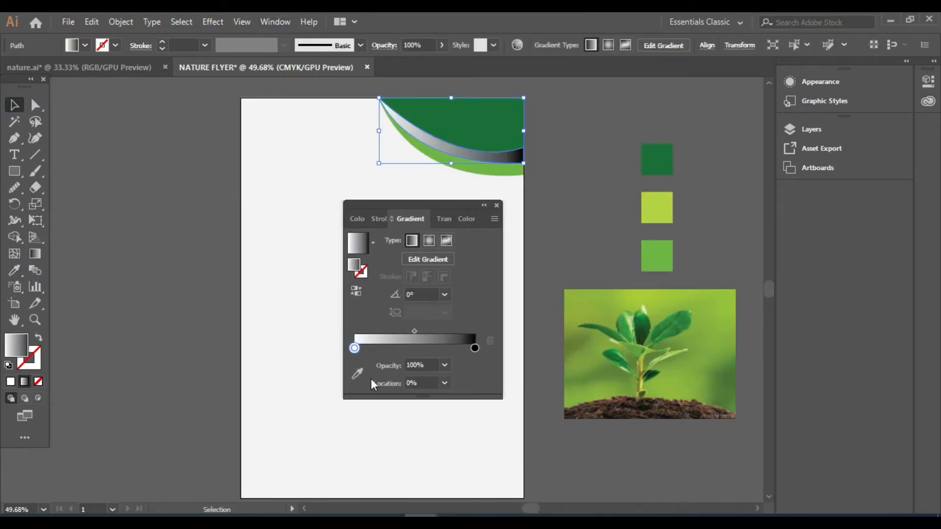
left_click(357, 374)
left_click(657, 255)
left_click(475, 332)
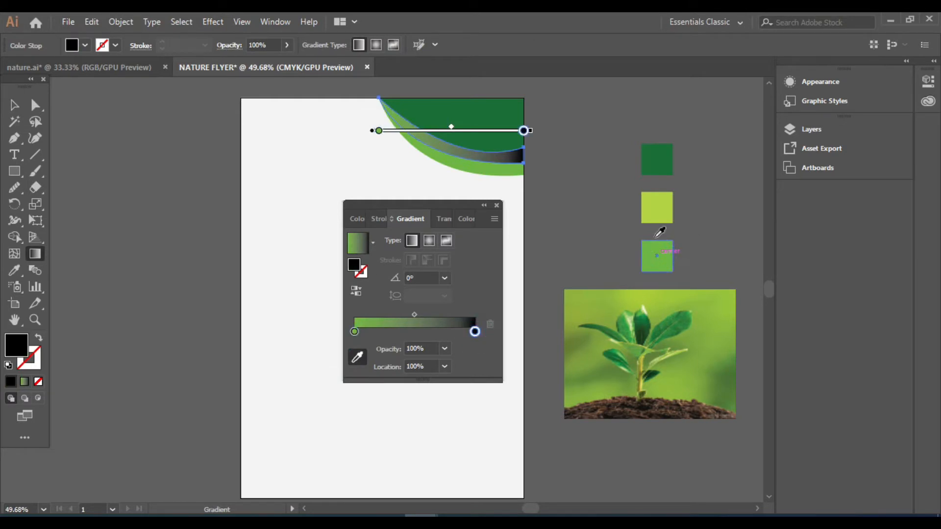
left_click(657, 210)
left_click(670, 158)
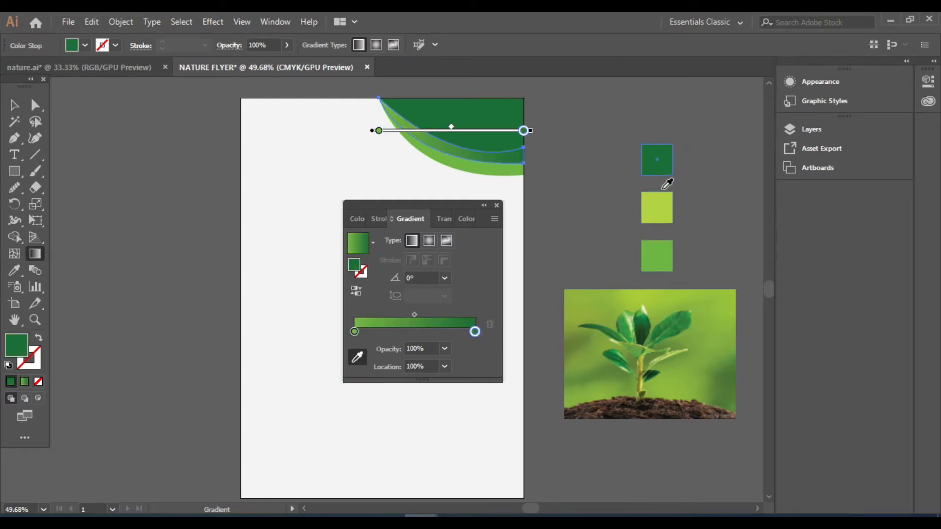
Shift the middle band's gradient midpoint toward the dark green end and redraw its direction diagonally upward from below the bands into the dark green shape.
left_click_drag(450, 128, 500, 127)
left_click(497, 205)
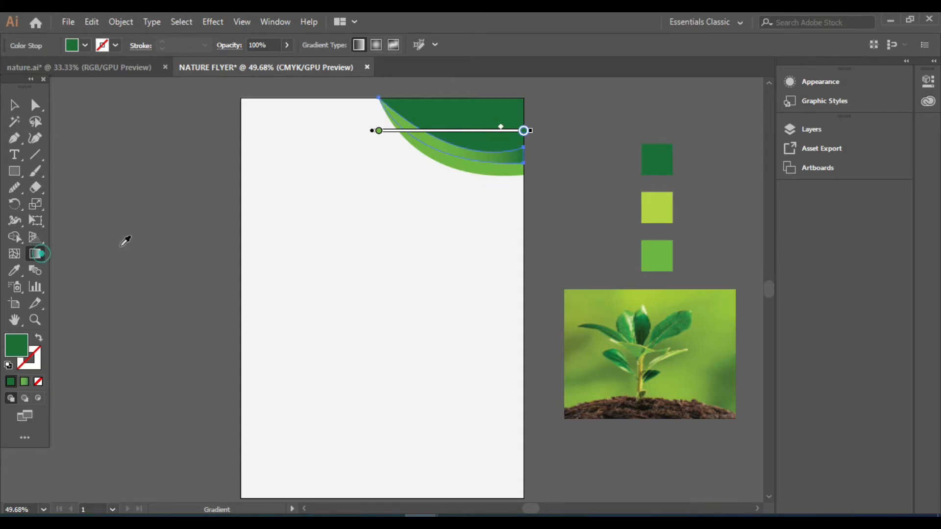
left_click(15, 104)
left_click(35, 255)
left_click_drag(548, 189, 388, 114)
mouse_move(454, 113)
left_mouse_down()
mouse_move(454, 156)
mouse_move(438, 154)
mouse_move(443, 163)
left_mouse_up()
mouse_move(459, 228)
left_mouse_down()
mouse_move(474, 134)
mouse_move(498, 128)
left_mouse_up()
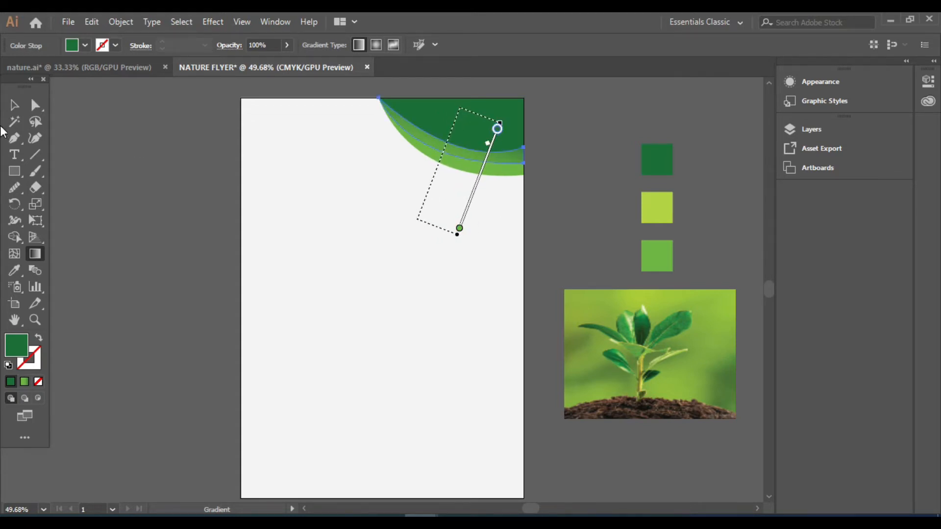
left_click(14, 105)
left_click(284, 140)
Copy the middle band's green gradient onto the outer band.
left_click(469, 178)
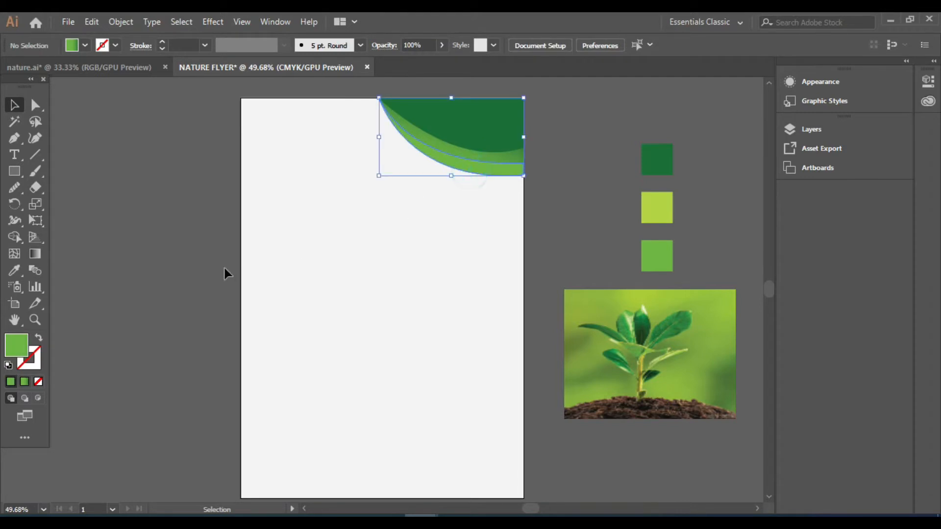
left_click(14, 273)
left_click(429, 129)
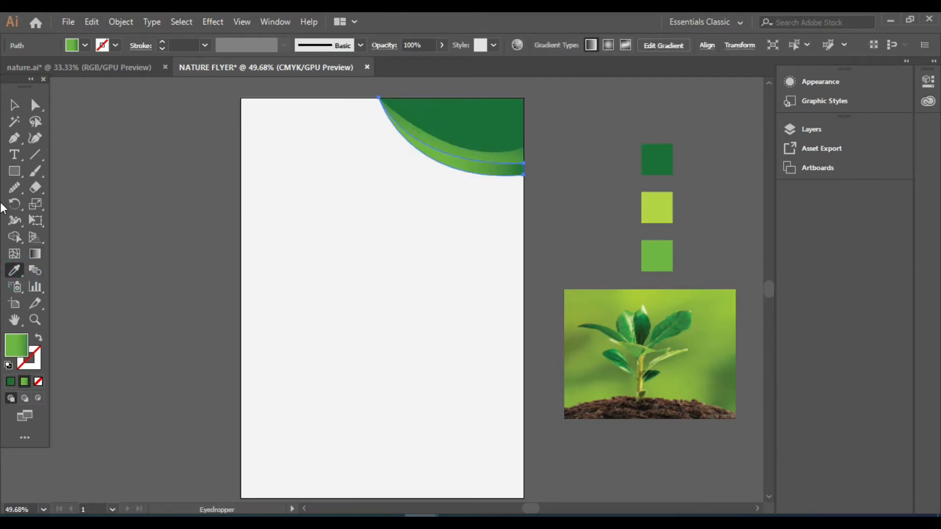
Redraw the outer band's gradient steeply upward from below the bands to the lower edge of the dark green shape.
key("g")
left_click_drag(436, 122, 422, 152)
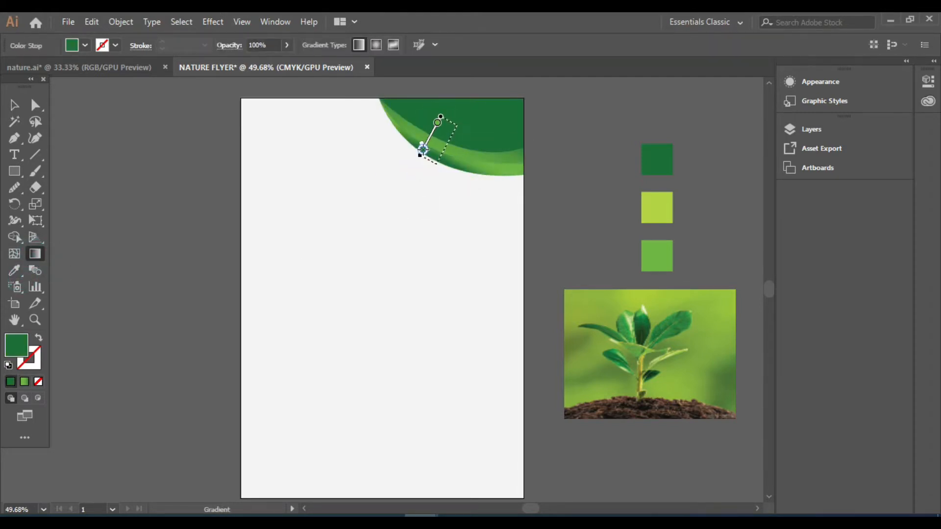
left_click_drag(475, 218, 488, 150)
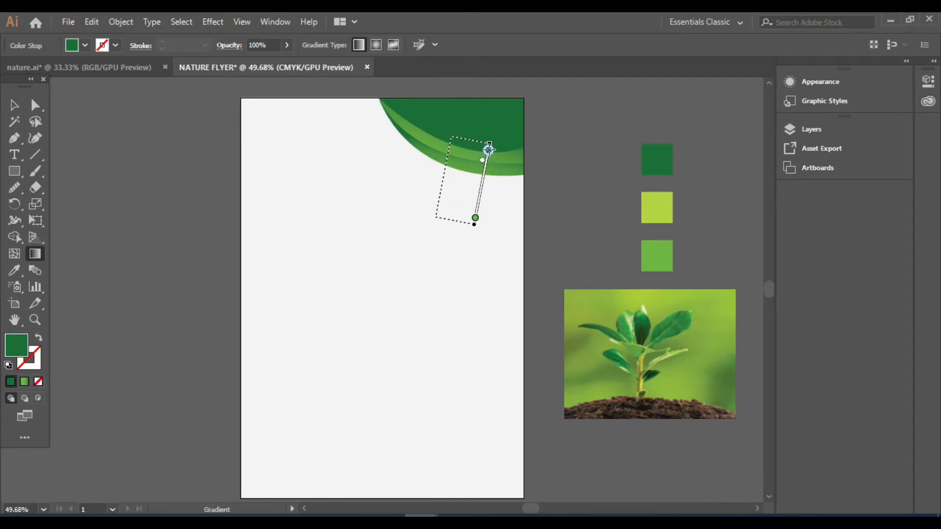
left_click(14, 105)
left_click(212, 214)
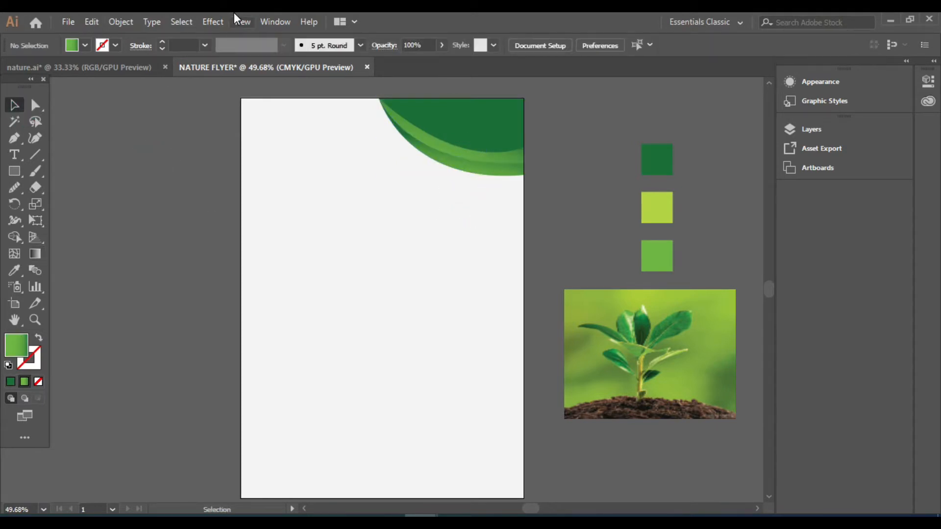
Draw a closed leaf-like shape with the Pen tool from the page's left edge, curving to a point near the page centre and back.
left_click(14, 139)
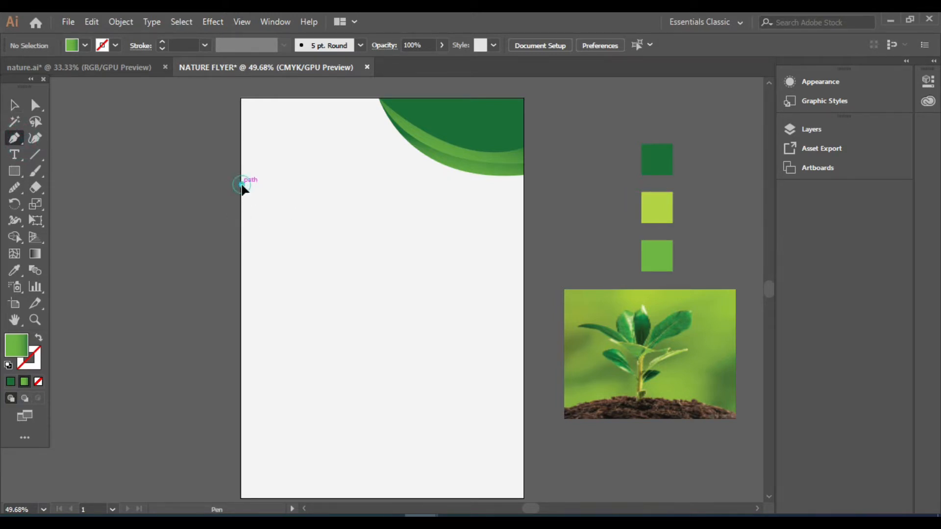
left_click(240, 185)
left_click_drag(411, 267, 498, 252)
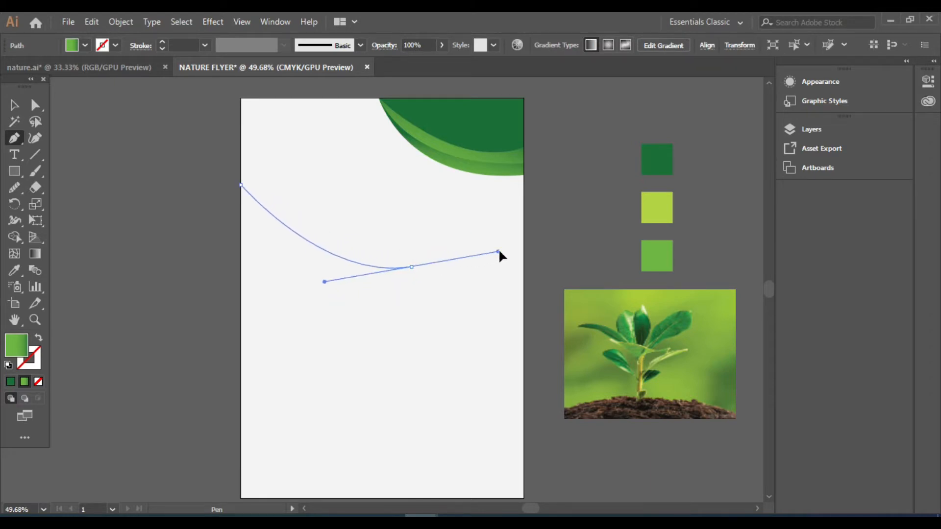
left_click(411, 267)
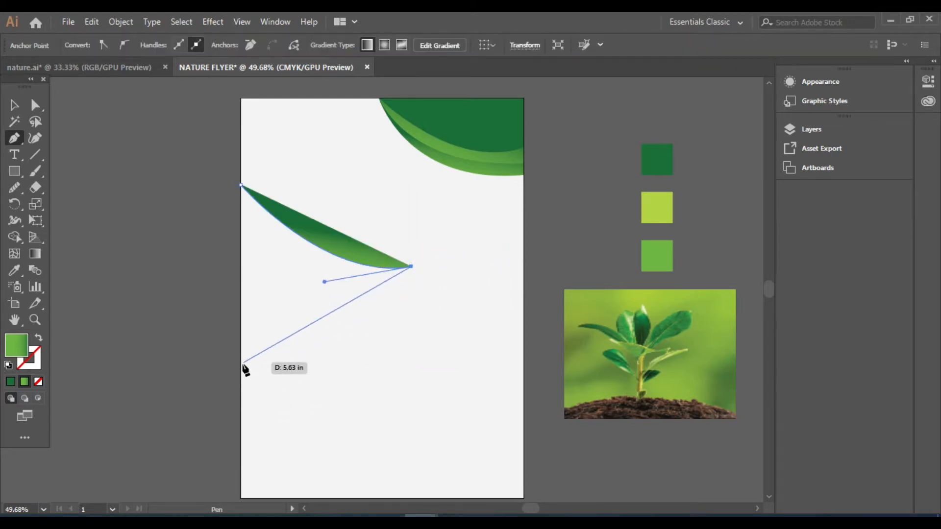
left_click_drag(240, 366, 136, 350)
left_click(240, 365)
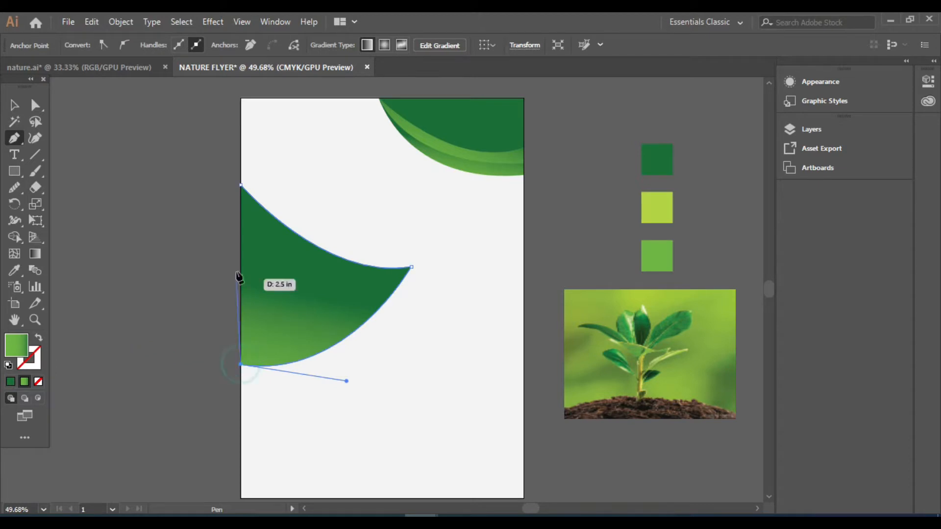
left_click(240, 185)
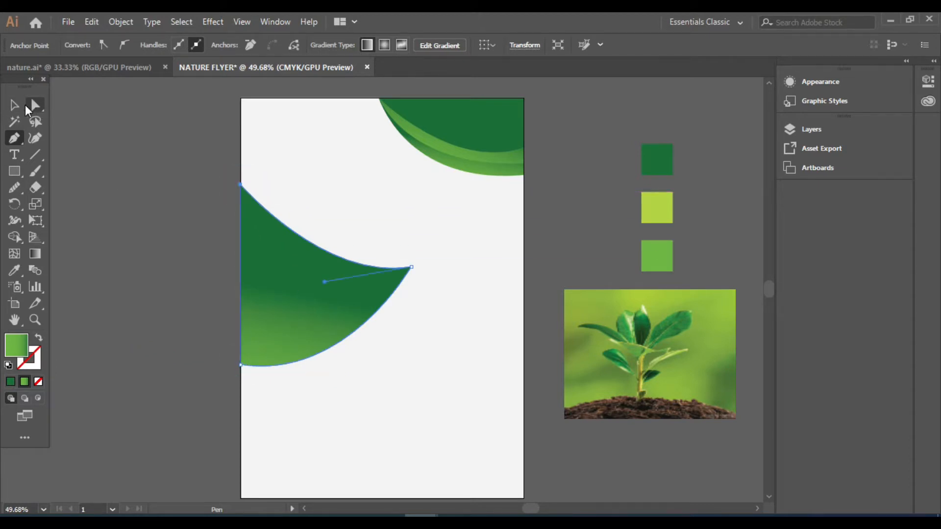
Deepen the leaf-like shape's upper curve near its tip and flatten its lower curve at the page edge by adjusting their direction handles.
left_click(20, 110)
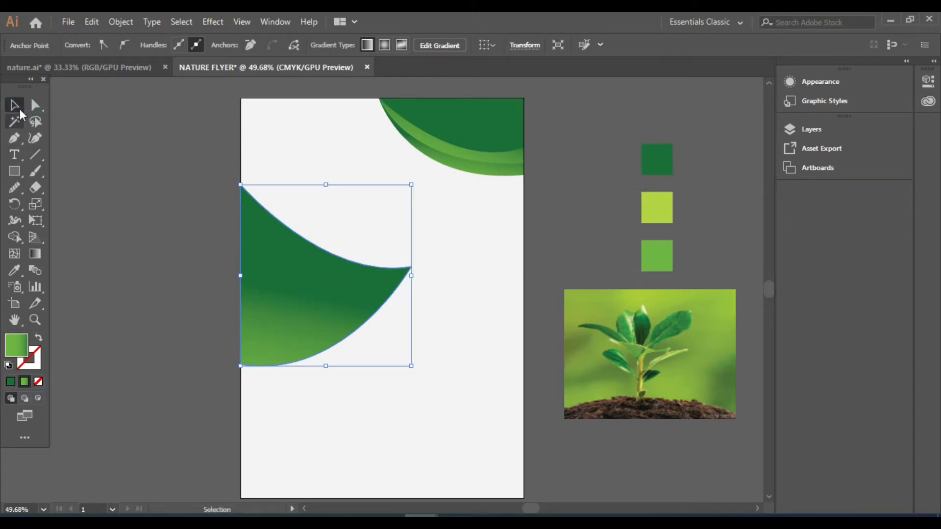
left_click(32, 109)
left_click_drag(323, 281, 345, 297)
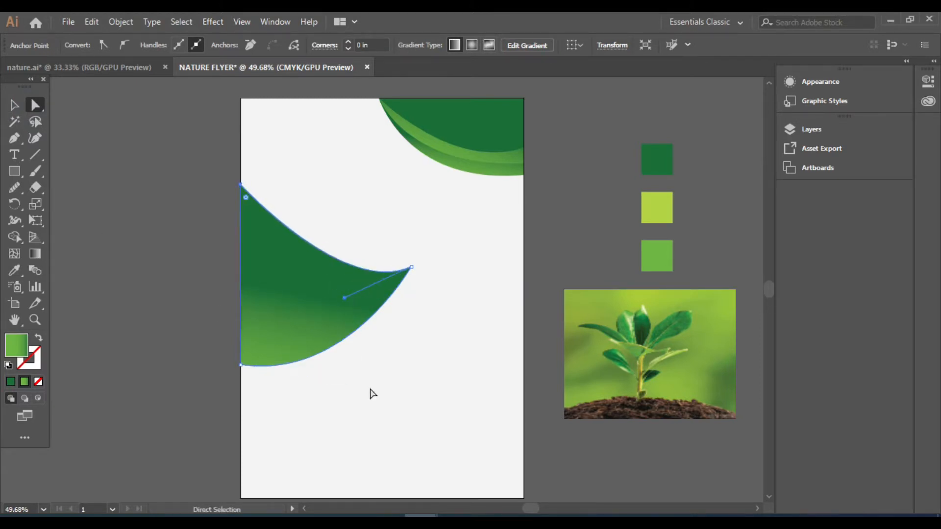
left_click(241, 364)
left_click_drag(346, 384, 345, 367)
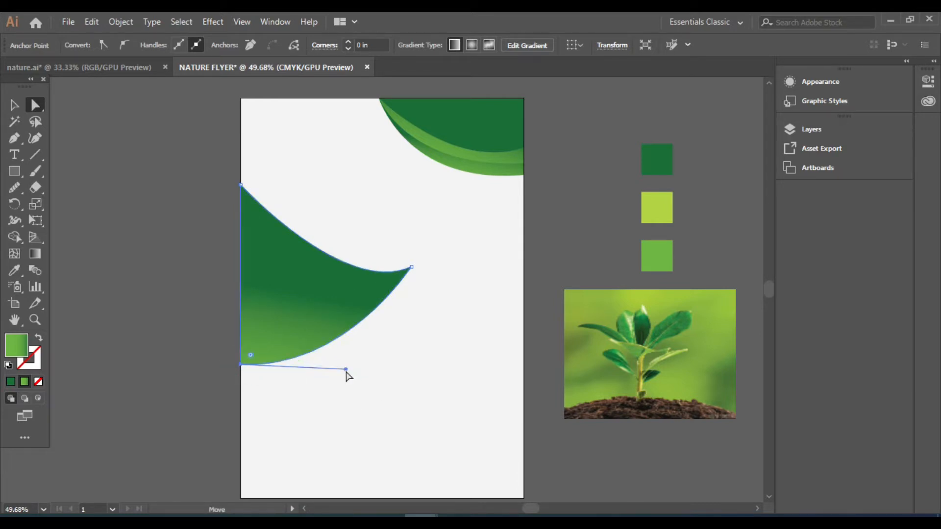
left_click(15, 105)
left_click(119, 130)
Draw a thin tapering band with the Pen tool along the leaf-like shape's upper curve, from the left page edge to its tip.
left_click(14, 138)
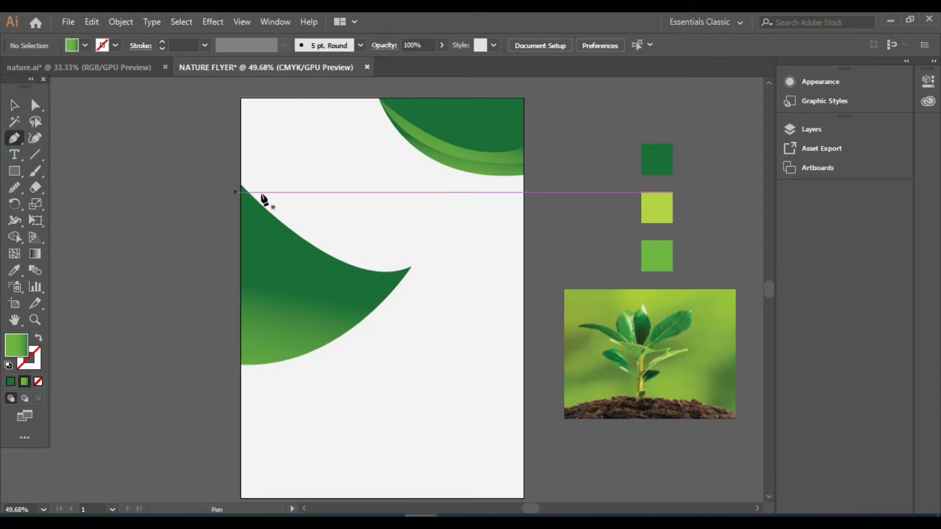
left_click(242, 185)
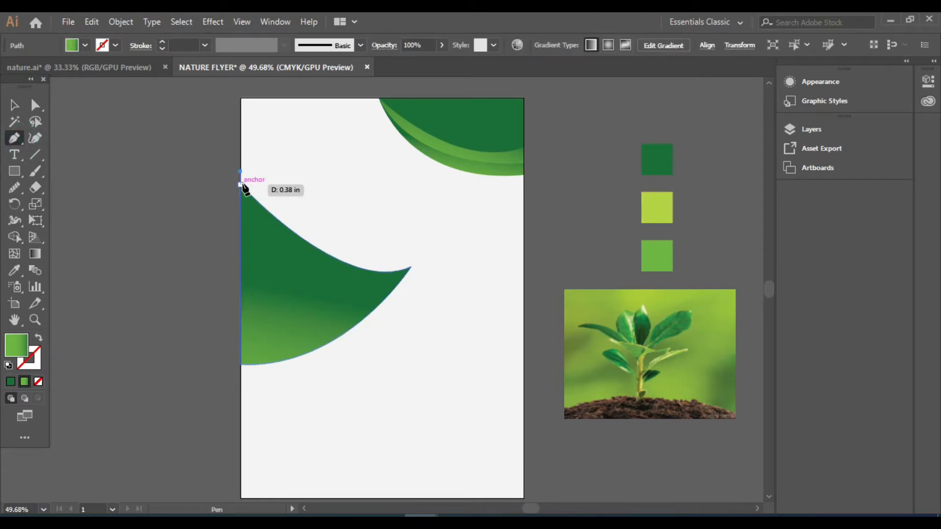
left_click_drag(403, 270, 474, 251)
left_click(403, 270)
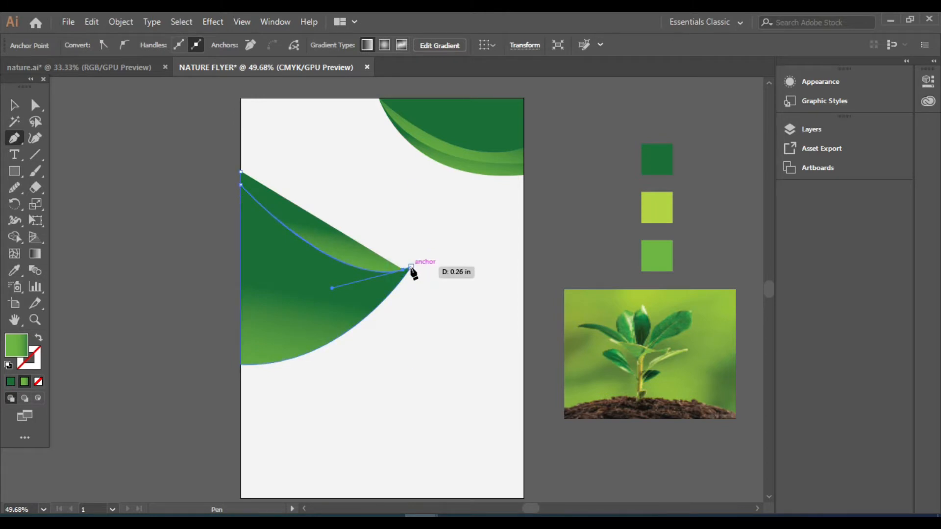
left_click_drag(240, 172, 171, 216)
scroll(155, 147, "up", 3)
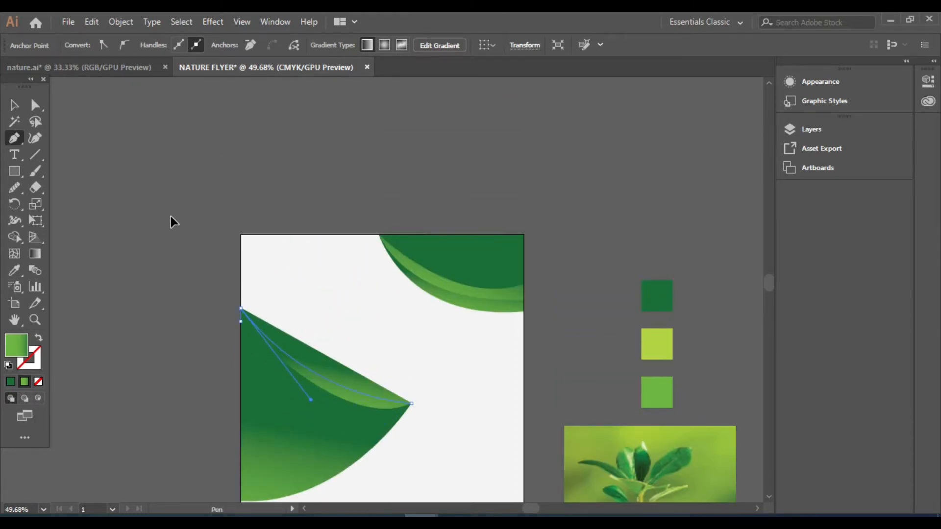
left_click_drag(130, 193, 131, 194)
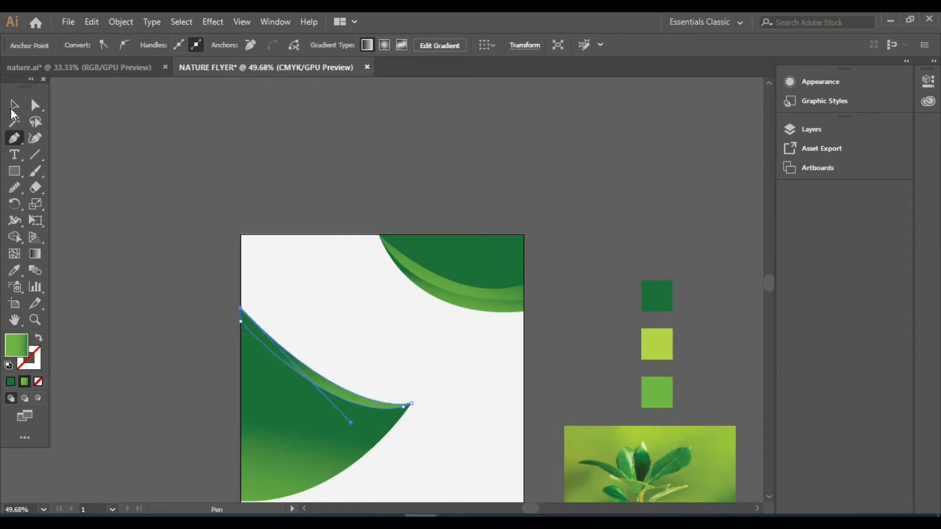
Fill the thin band with the dark green sampled from the colour swatch square.
scroll(199, 178, "down", 5)
key("i")
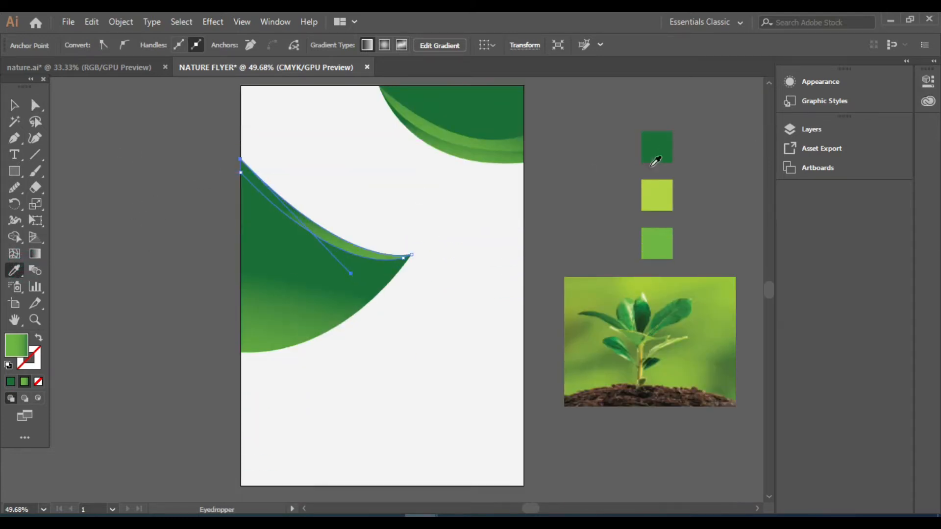
left_click(656, 147)
left_click(14, 105)
left_click(118, 154)
left_click(307, 219)
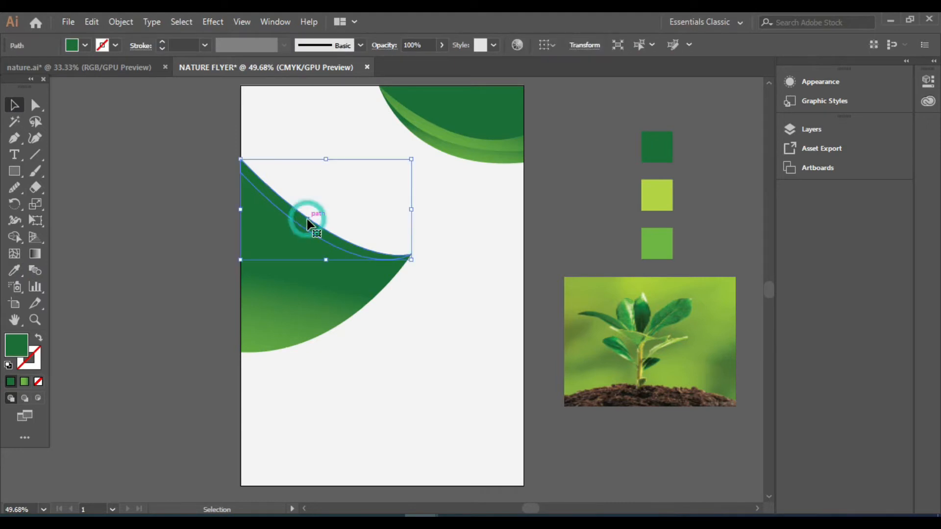
left_click(155, 254)
Redraw the large leaf-like shape's gradient diagonally from outside its lower left up past the dark green band.
left_click(290, 288)
left_click(35, 254)
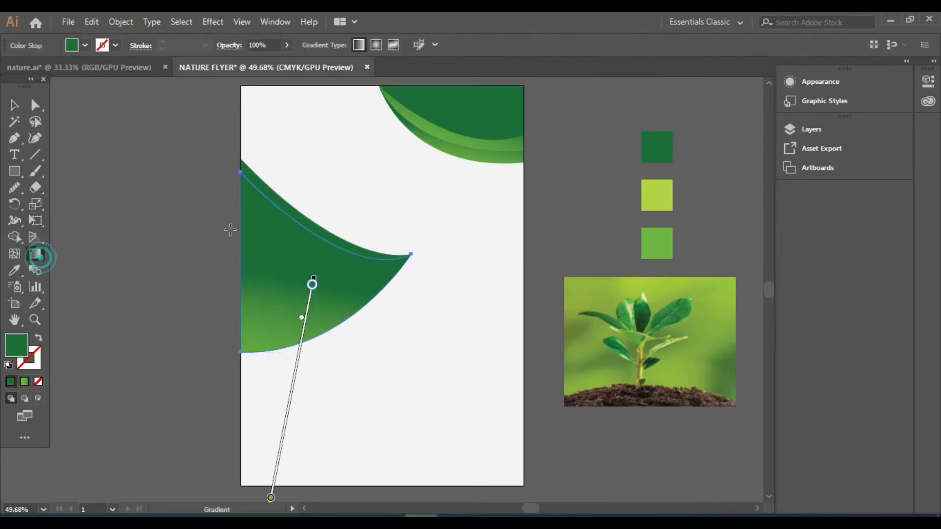
left_click_drag(323, 202, 283, 319)
left_click_drag(196, 393, 319, 205)
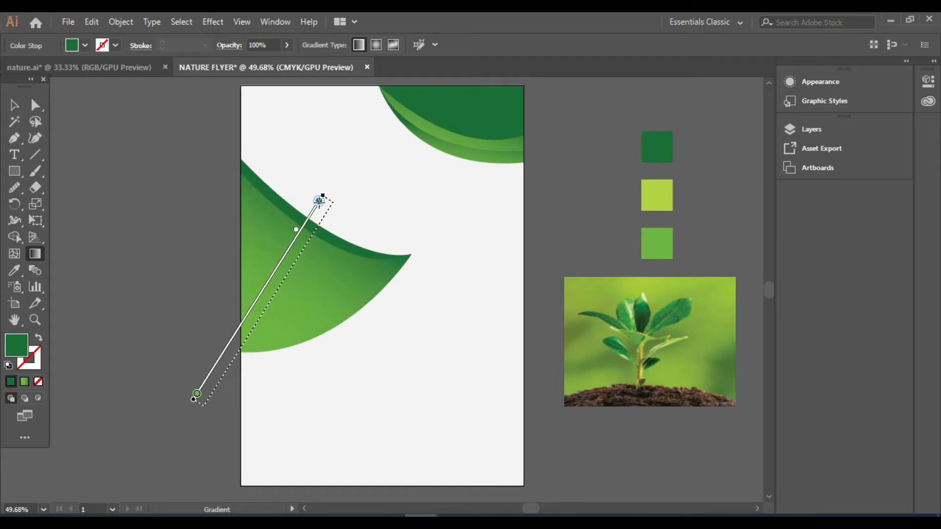
left_click(15, 104)
left_click(95, 160)
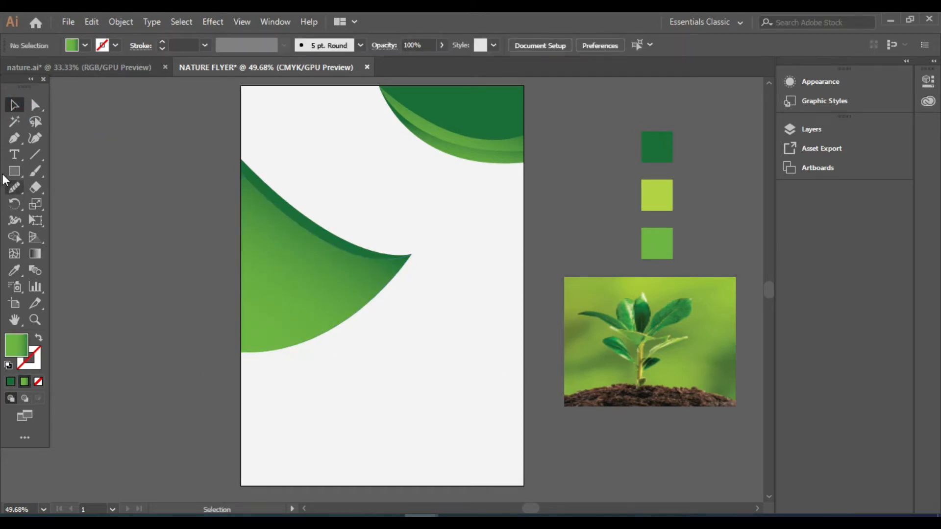
Draw a closed wavy band with the Curvature tool, narrow under the leaf-like shape and widening toward the right page edge.
left_click_drag(14, 138, 107, 143)
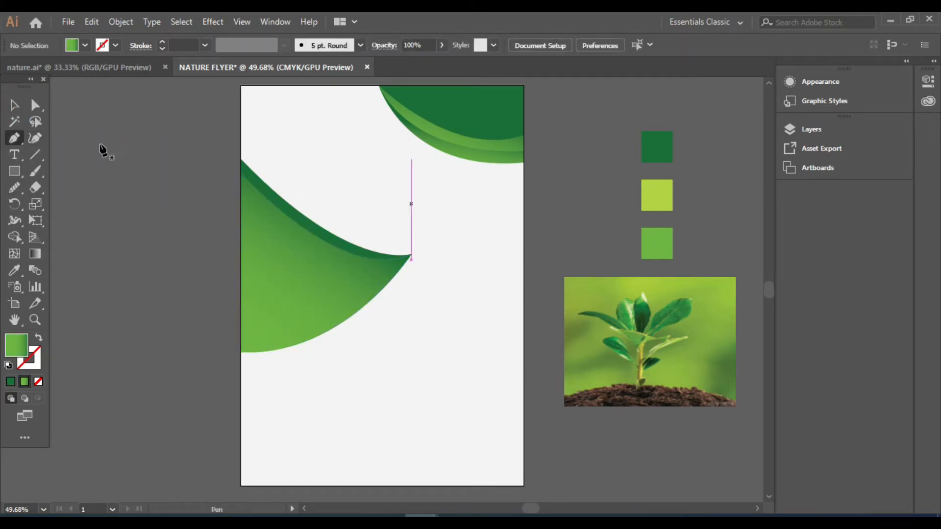
left_click(523, 225)
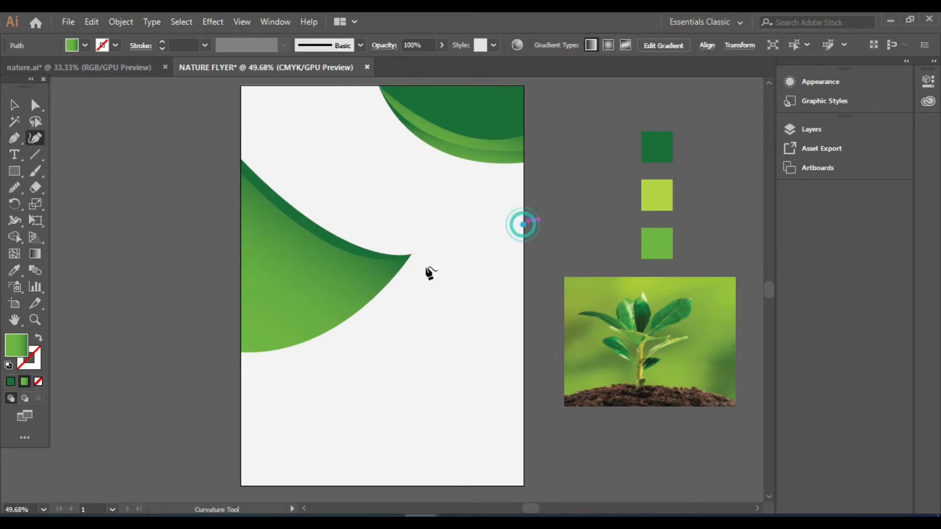
left_click(416, 262)
left_click(368, 312)
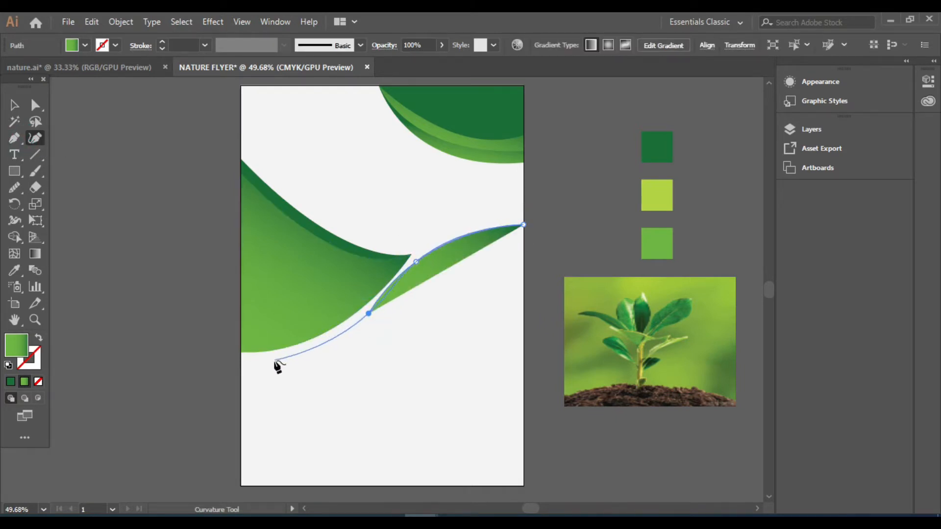
left_click(241, 357)
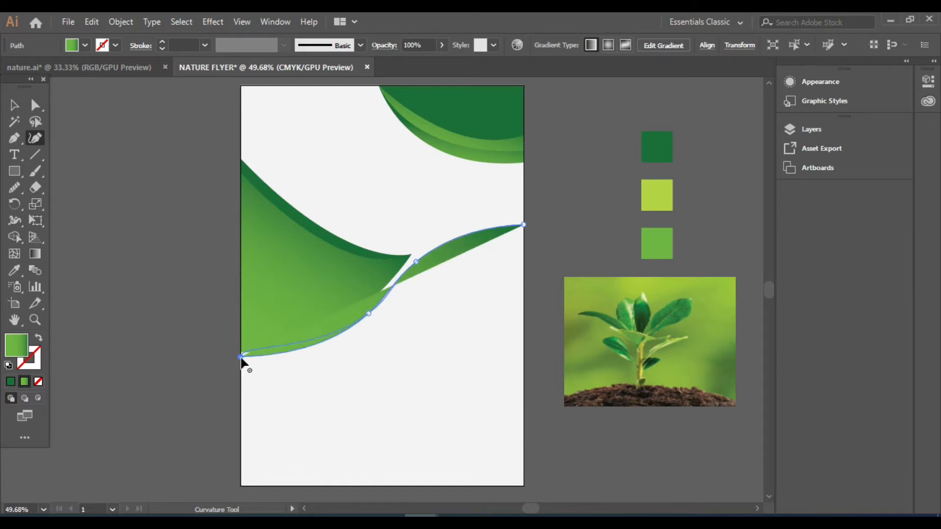
left_click(338, 344)
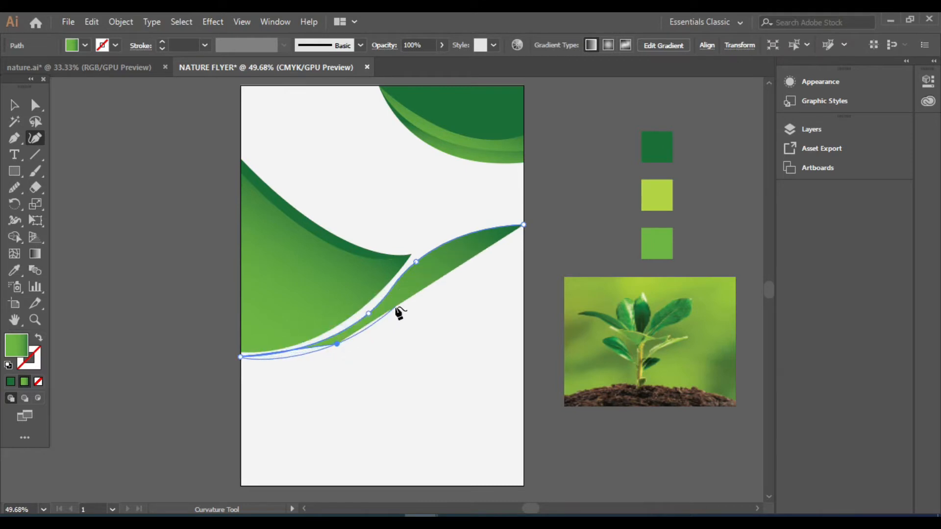
left_click(396, 306)
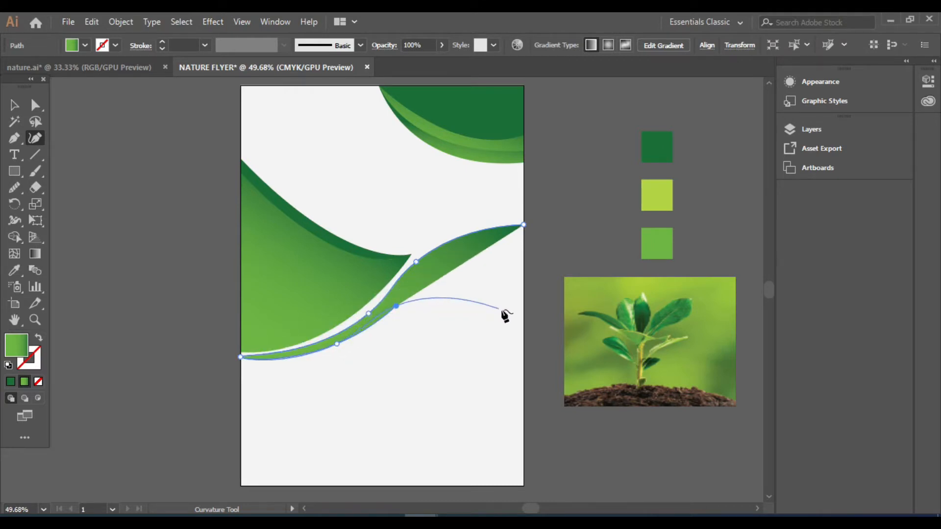
left_click(523, 315)
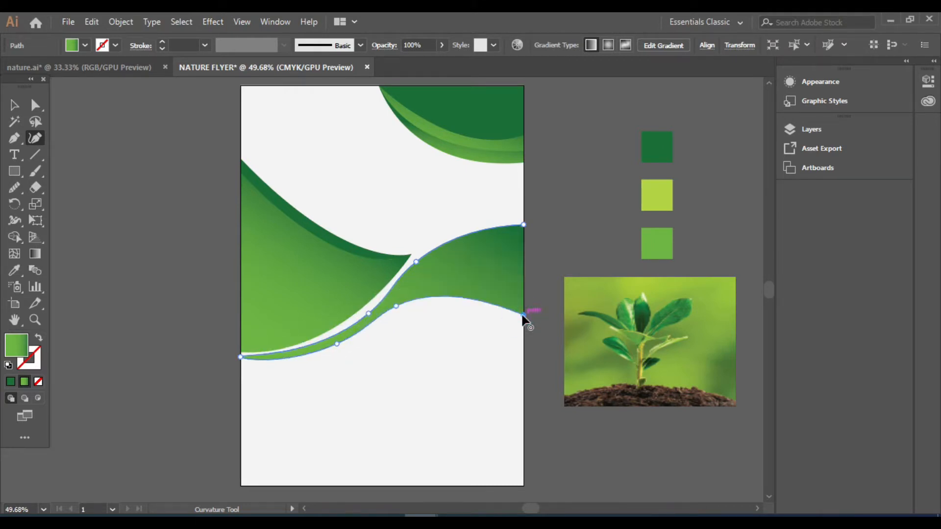
left_click(523, 225)
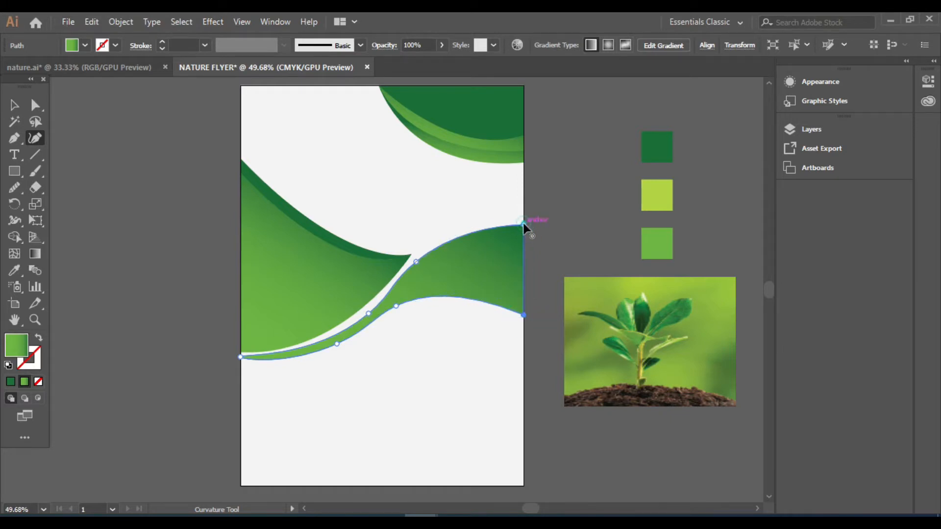
Nudge the wavy band slightly upward to tighten the gap below the leaf-like shape.
left_click(16, 105)
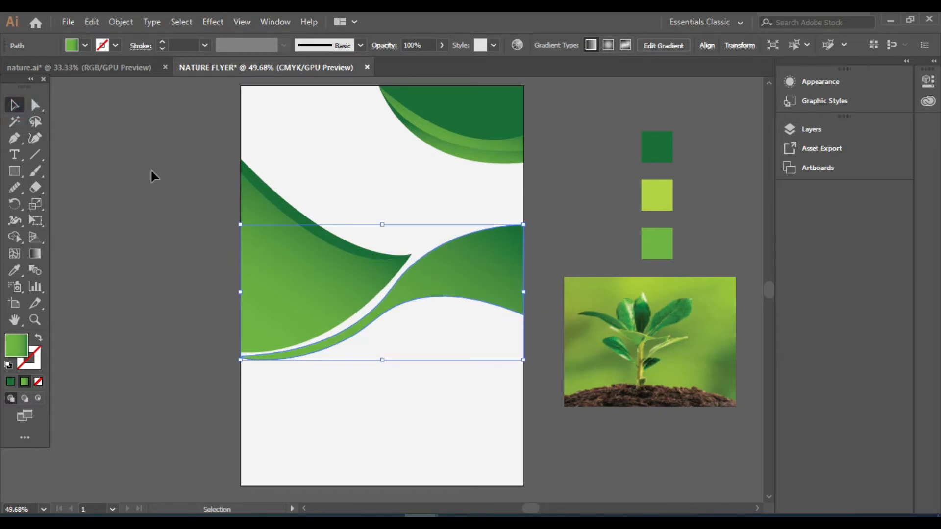
left_click(434, 349)
left_click(414, 300)
left_click_drag(425, 297, 424, 294)
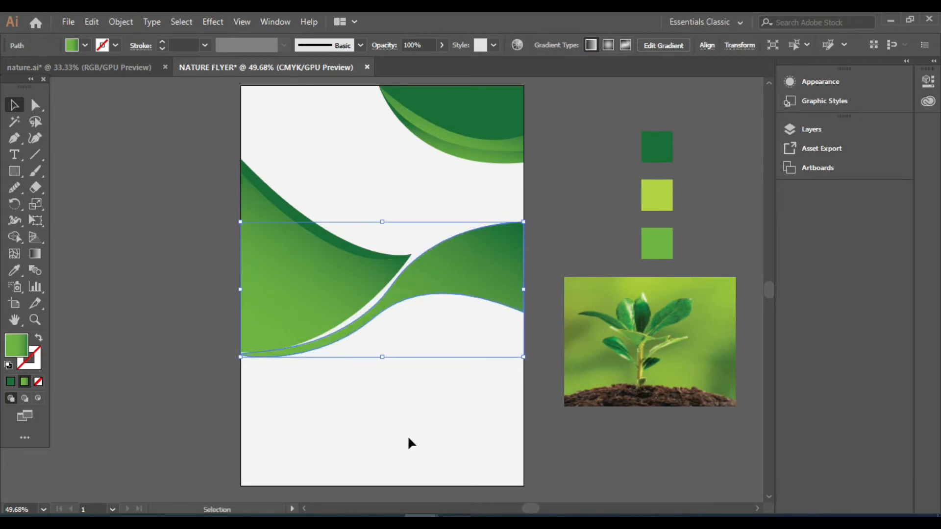
Draw a closed shape with the Pen tool over the blank upper page area between the corner curves, leaf-like shape and wavy band.
left_click_drag(408, 438, 408, 281)
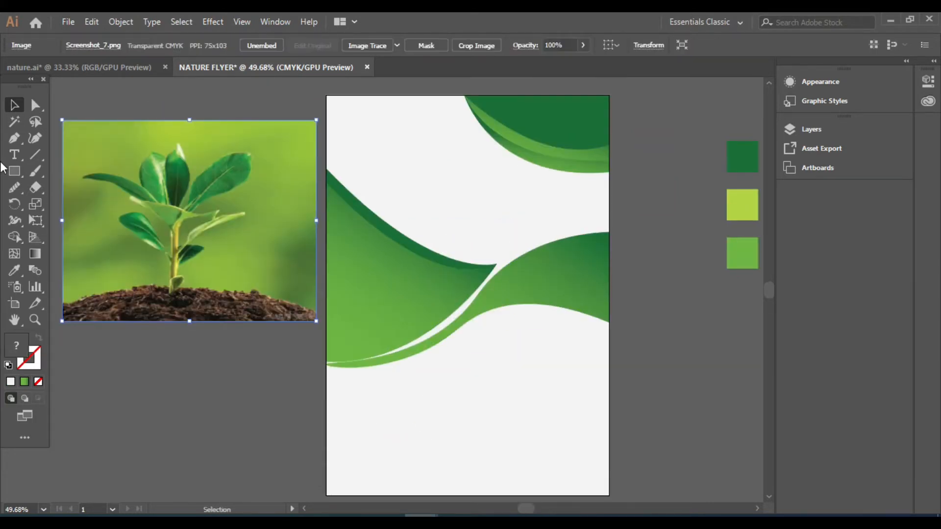
left_click(15, 139)
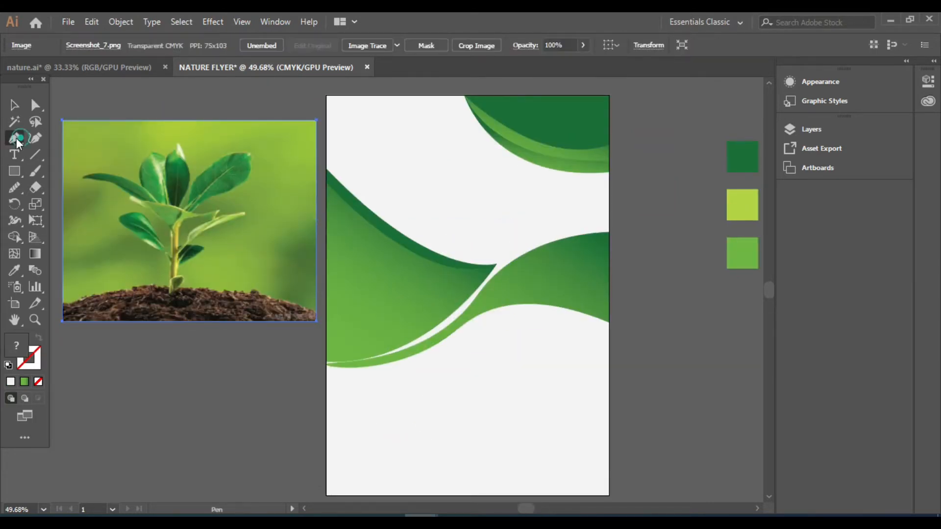
left_click(326, 95)
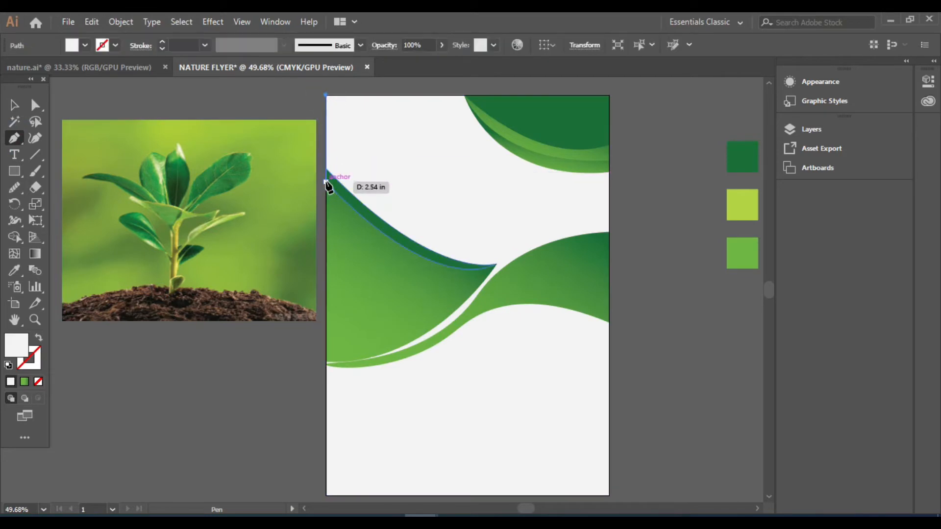
left_click(325, 181)
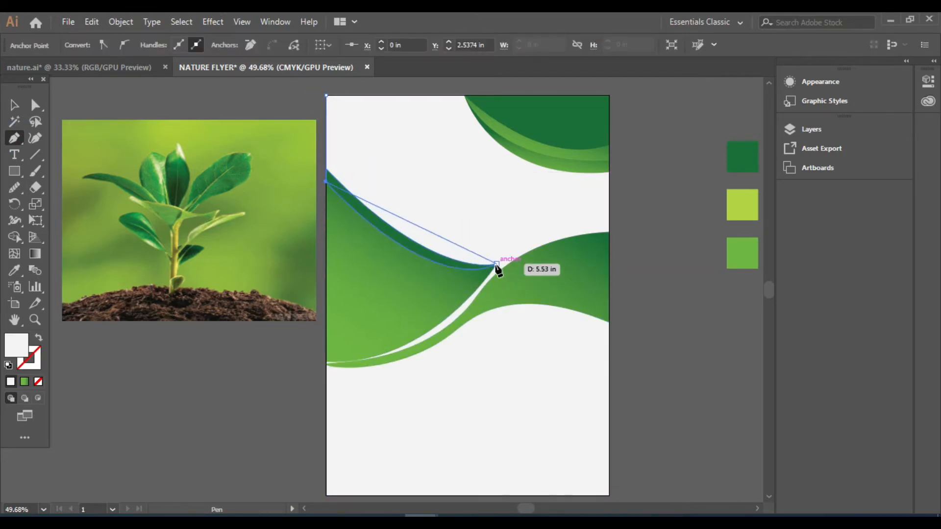
left_click_drag(496, 265, 549, 228)
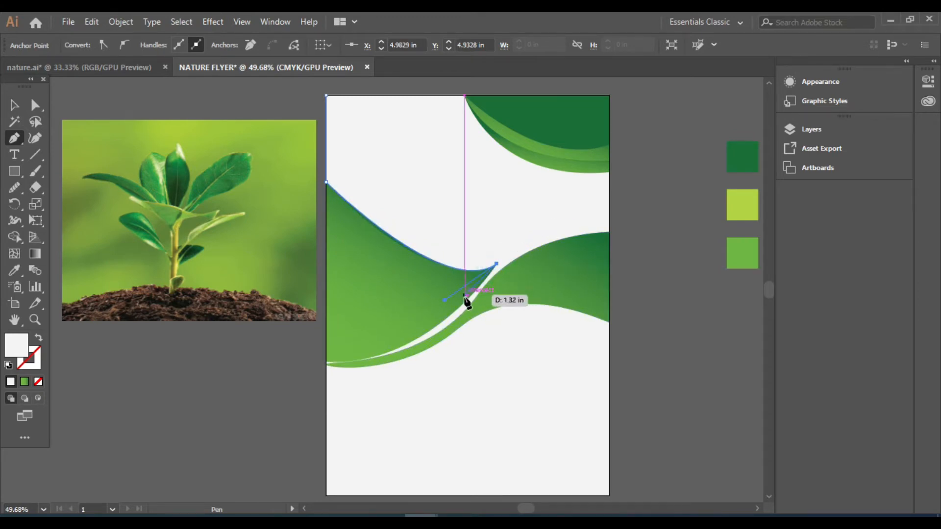
left_click(468, 297)
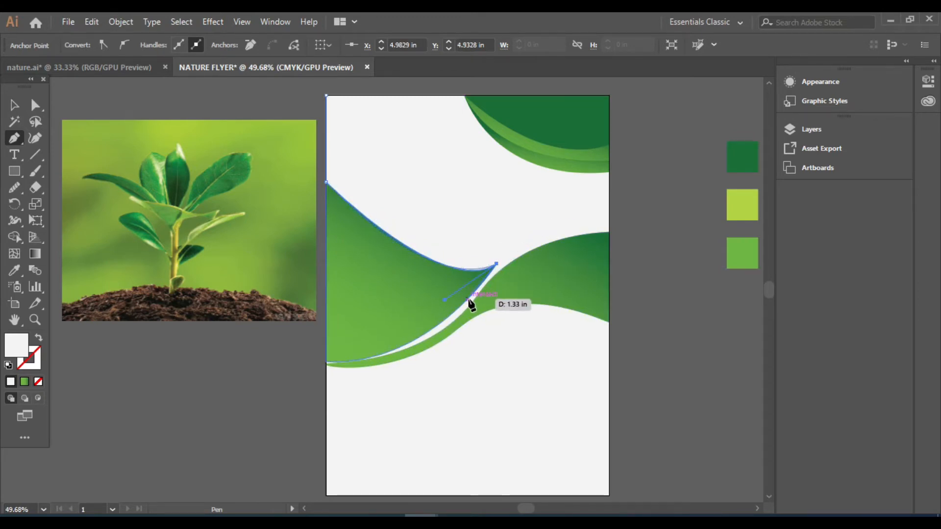
left_click(609, 309)
left_click(609, 172)
left_click_drag(466, 96, 431, 183)
left_click(465, 270)
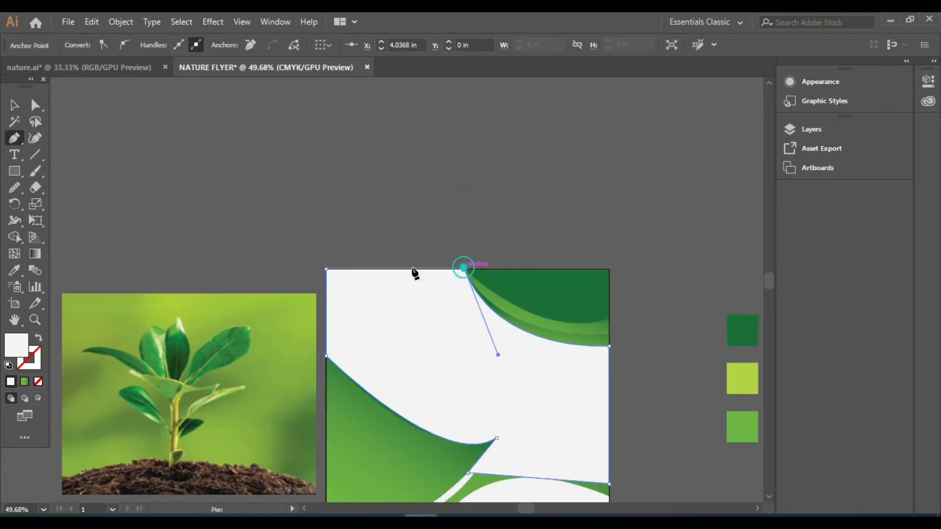
left_click(326, 269)
scroll(393, 250, "down", 3)
left_click(13, 105)
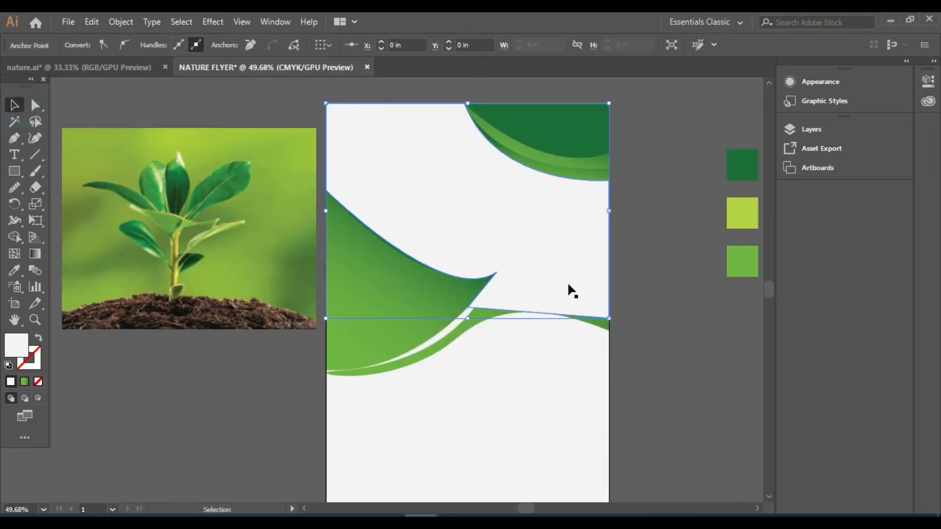
Move the pen-drawn white shape off the page onto the plant photo, with the photo enlarged to extend beyond it.
scroll(561, 277, "down", 2)
scroll(560, 277, "up", 1)
left_click_drag(548, 273, 190, 269)
left_click(319, 385)
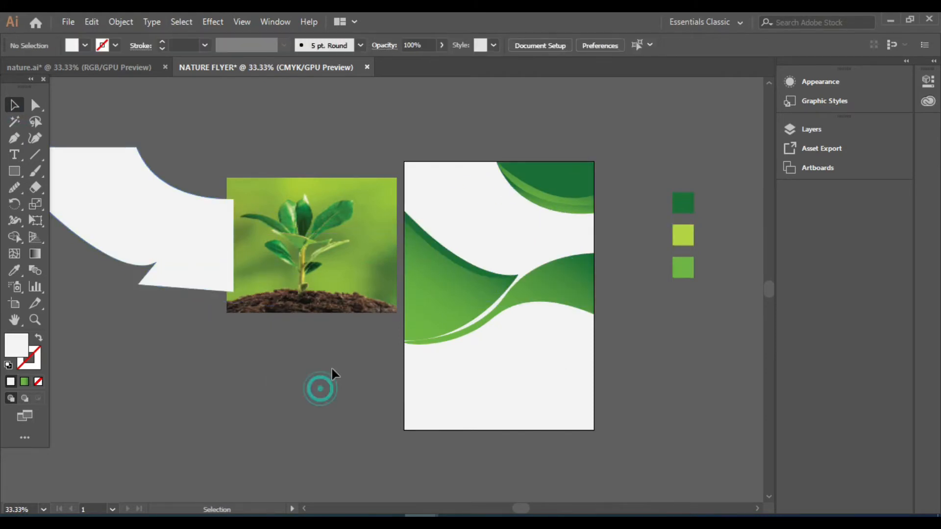
left_click_drag(264, 255, 193, 249)
left_click(235, 361)
left_click(237, 302)
mouse_move(321, 245)
left_mouse_down()
mouse_move(320, 253)
mouse_move(322, 245)
left_mouse_up()
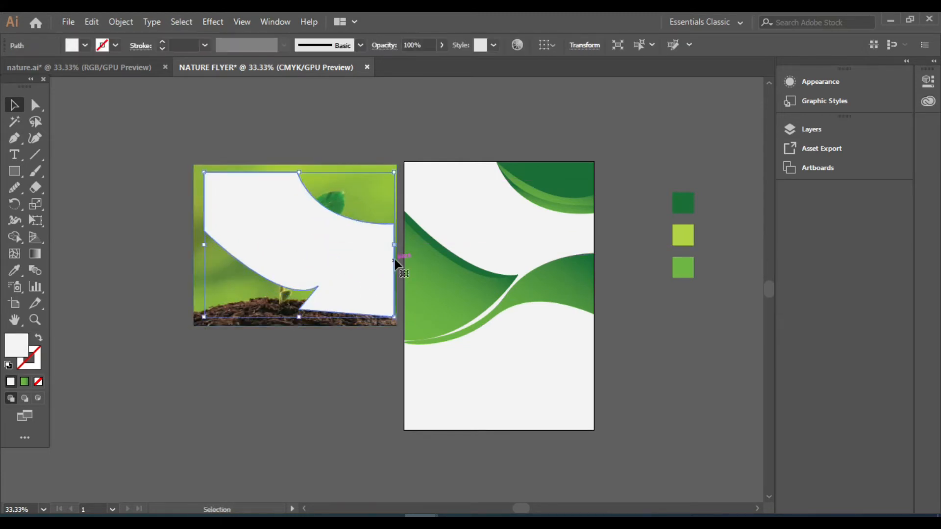
Align the white shape within the plant photo and scale the photo down to match the shape's width and height.
left_click_drag(345, 282, 329, 279)
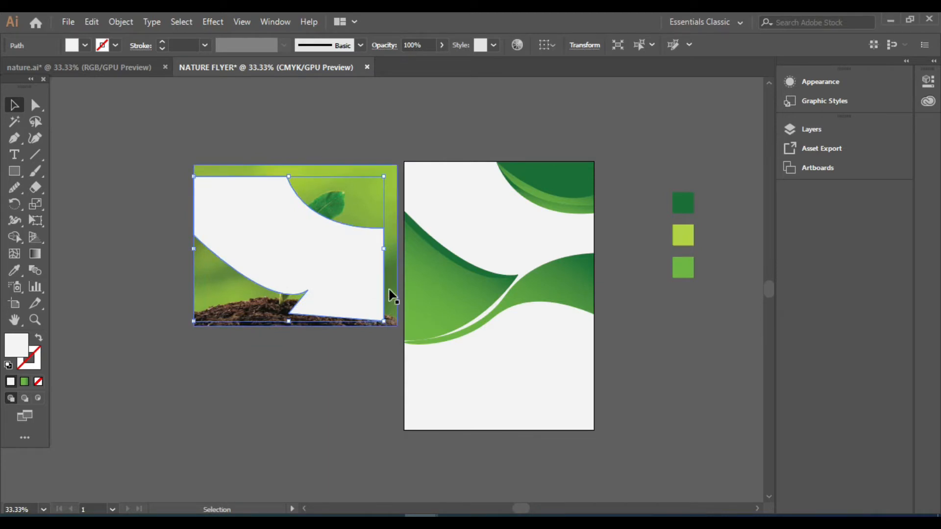
left_click_drag(270, 265, 302, 274)
left_click(248, 410)
left_click_drag(330, 309, 328, 314)
left_click(355, 164)
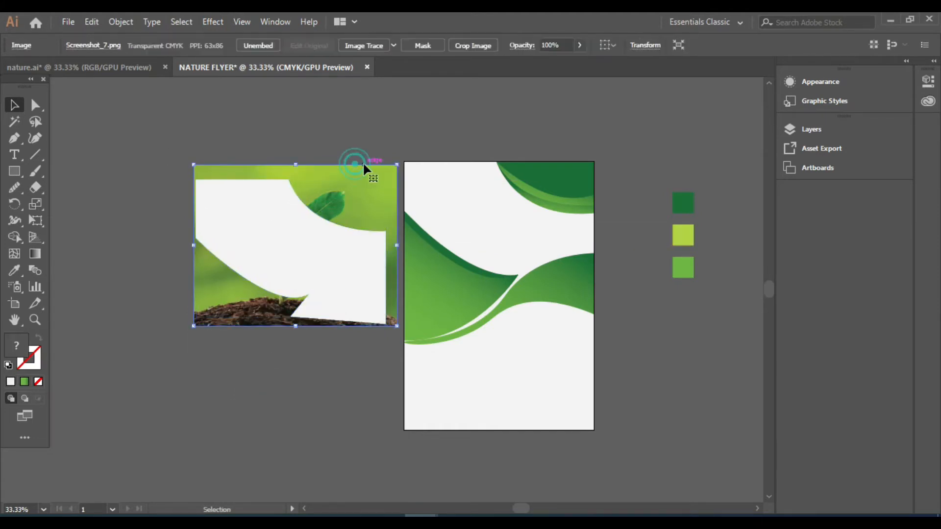
left_click_drag(395, 166, 387, 180)
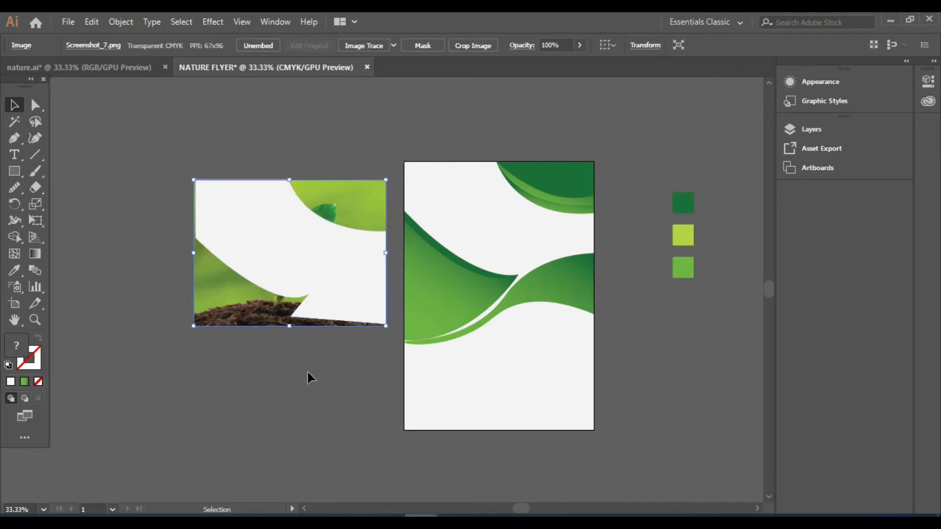
left_click(303, 354)
left_click(315, 292)
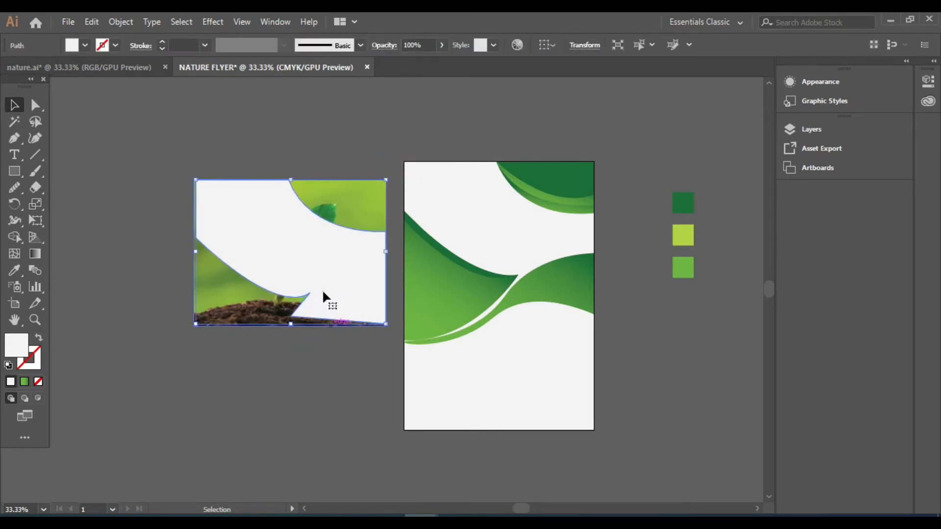
left_click_drag(323, 287, 321, 284)
left_click(326, 393)
Make a clipping mask from the white shape and plant photo, and place the clipped photo on the upper part of the page.
left_click_drag(179, 152, 321, 279)
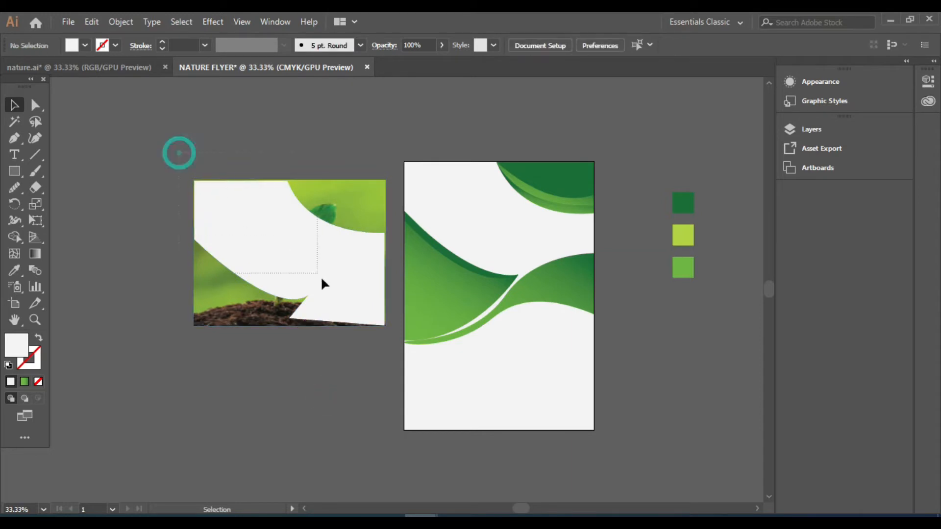
left_click_drag(376, 359, 375, 360)
right_click(316, 394)
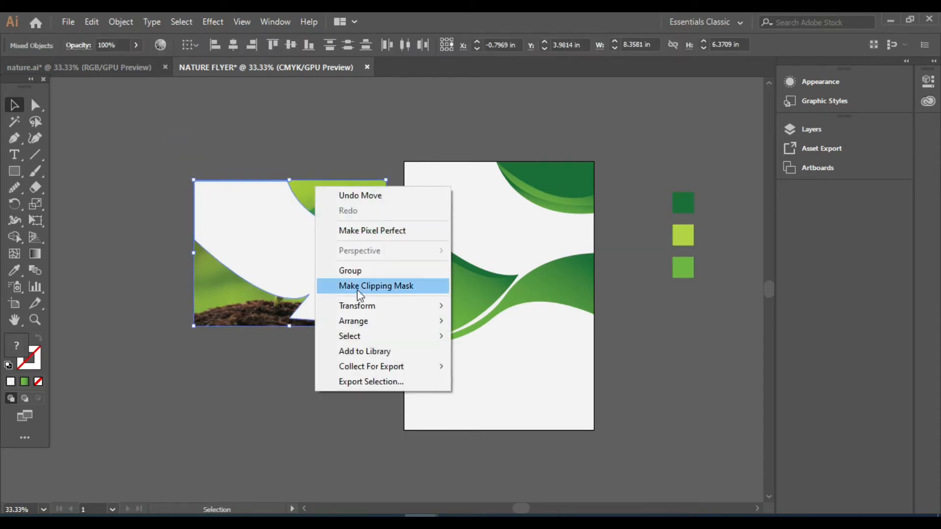
left_click(402, 286)
scroll(638, 389, "up", 1)
scroll(634, 389, "up", 2)
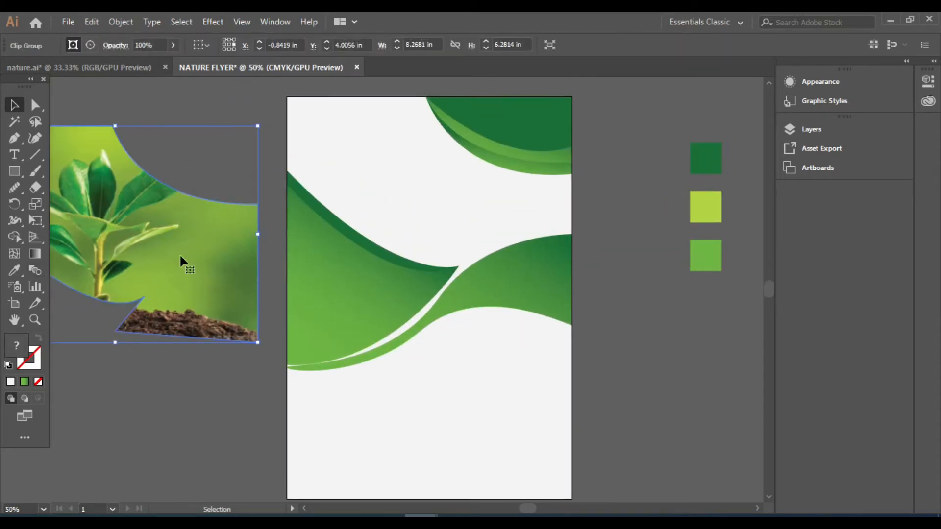
left_click_drag(179, 254, 493, 224)
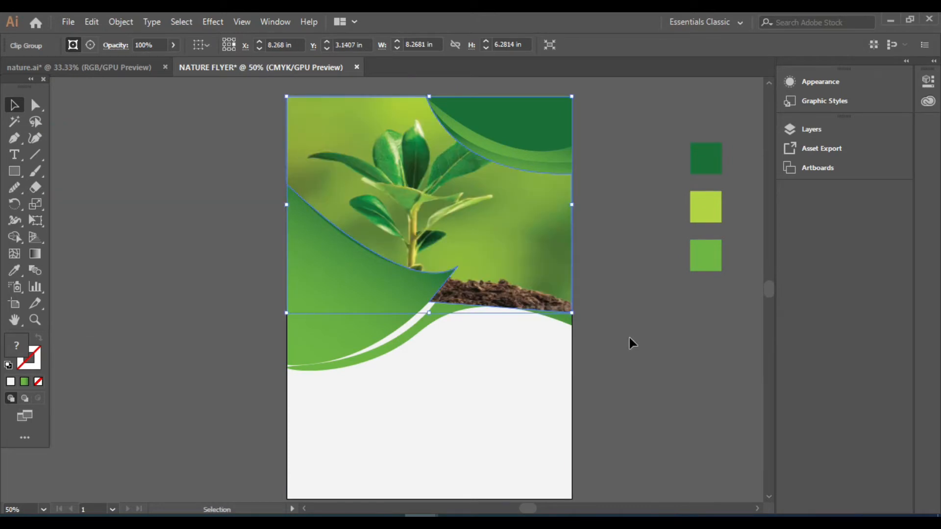
Move the clipped photo back beside the page and lock the page's background rectangle.
left_click_drag(520, 265, 173, 222)
left_click_drag(534, 375, 385, 283)
key("ctrl+z")
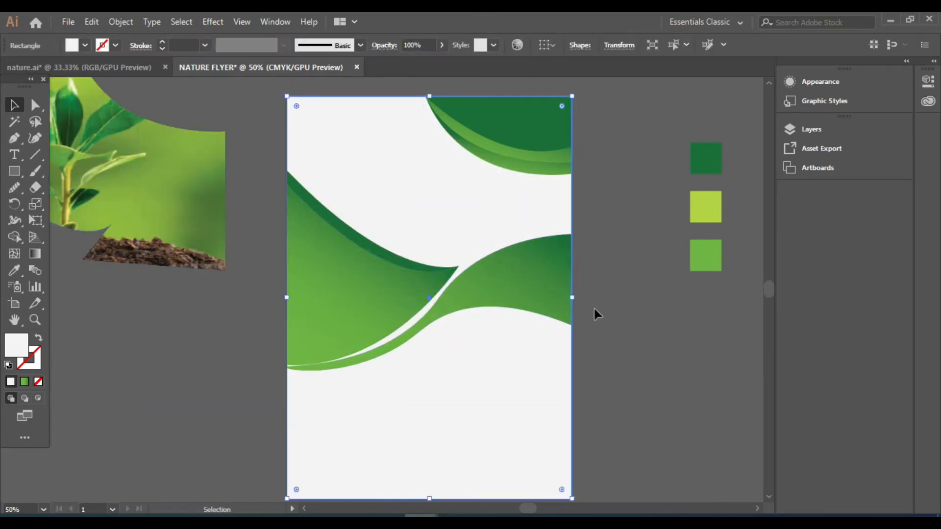
left_click(796, 130)
scroll(660, 209, "down", 2)
left_click(635, 238)
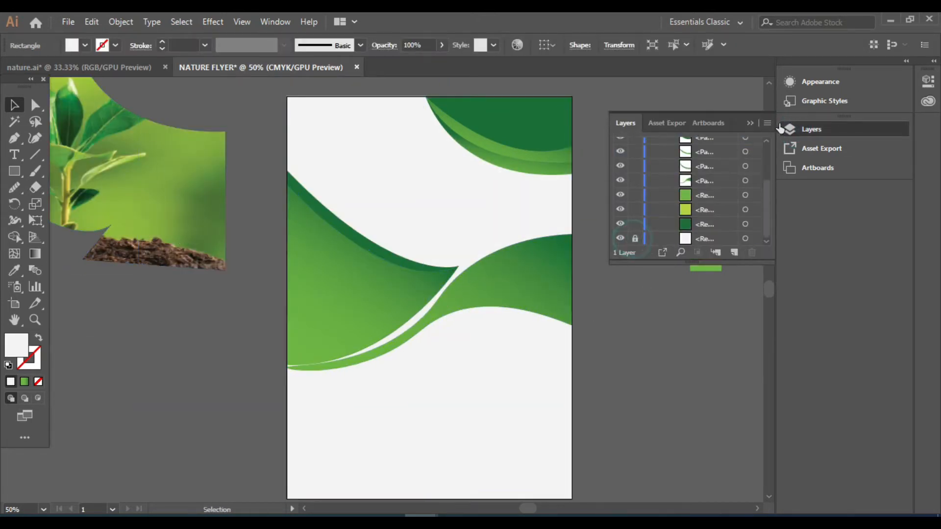
left_click(788, 129)
Group all the green curved shapes on the page and bring the group to the front.
left_click_drag(263, 122, 534, 348)
right_click(533, 345)
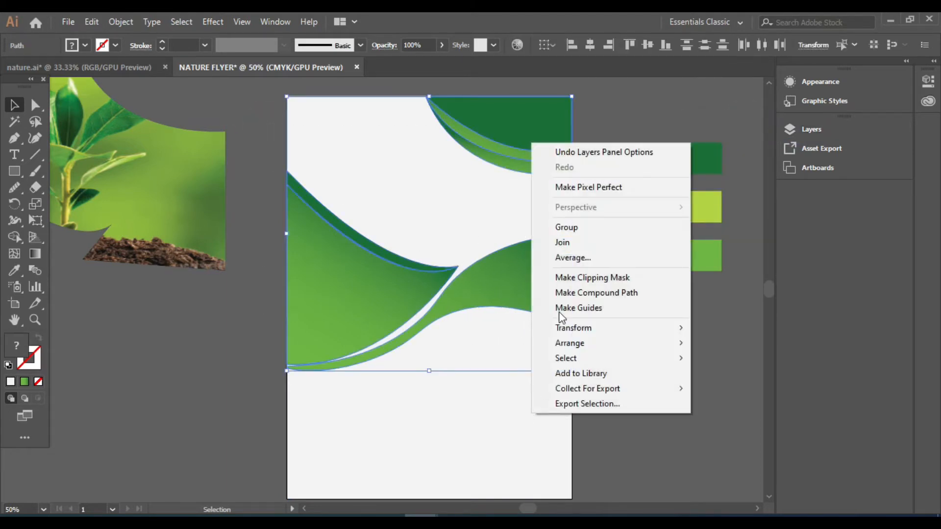
left_click(571, 229)
right_click(502, 278)
mouse_move(619, 426)
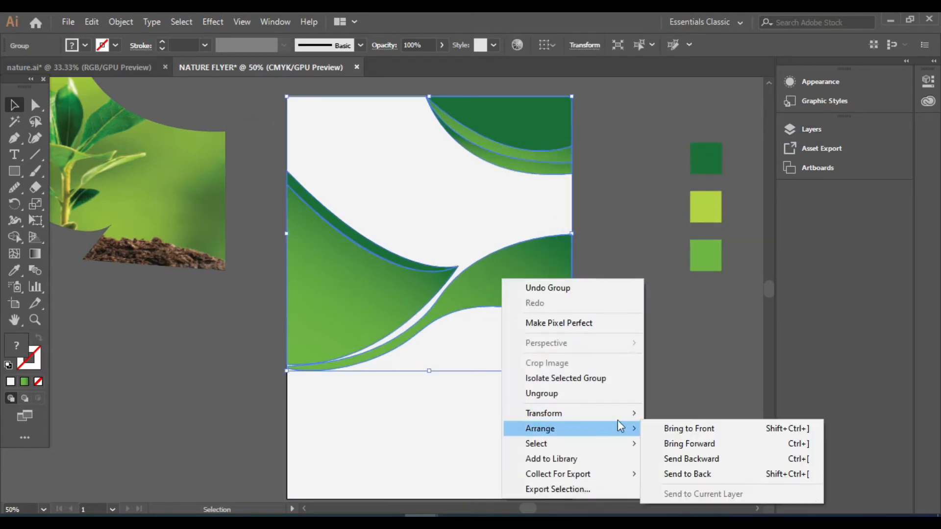
left_click(662, 429)
Position the clipped plant photo on the upper part of the page behind the grouped green curves.
left_click_drag(520, 294, 525, 287)
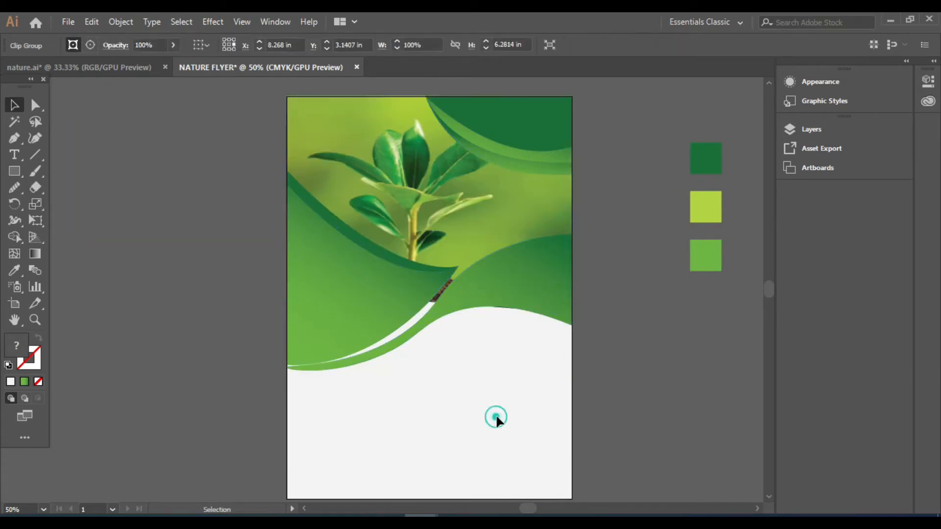
left_click(495, 418)
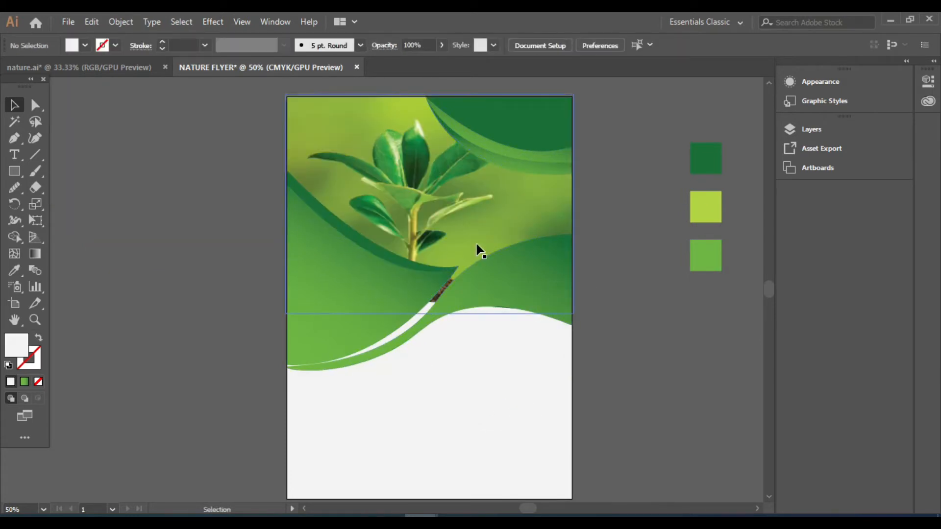
left_click(477, 245)
left_click(632, 345)
scroll(604, 325, "down", 1)
scroll(600, 320, "up", 2)
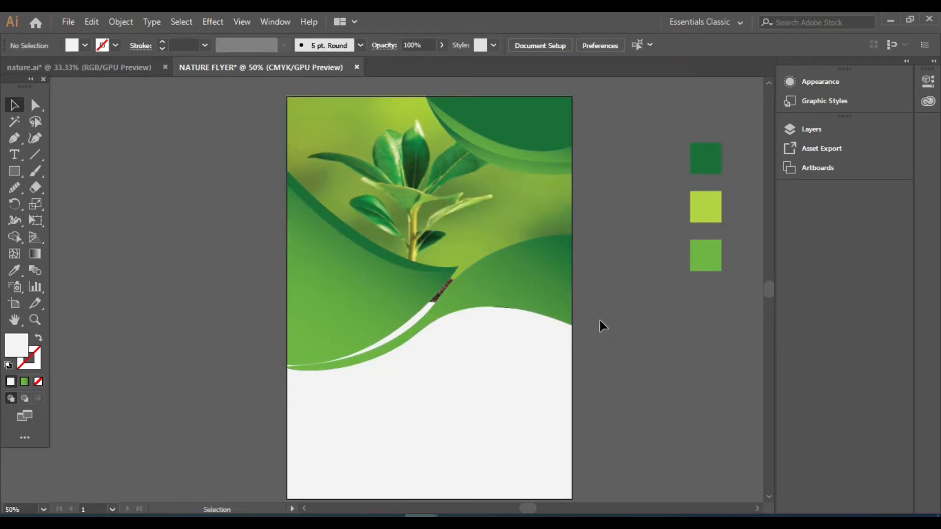
Reduce the clipped plant photo's opacity to 81%.
left_click(419, 256)
left_click(173, 45)
left_click_drag(172, 62, 158, 61)
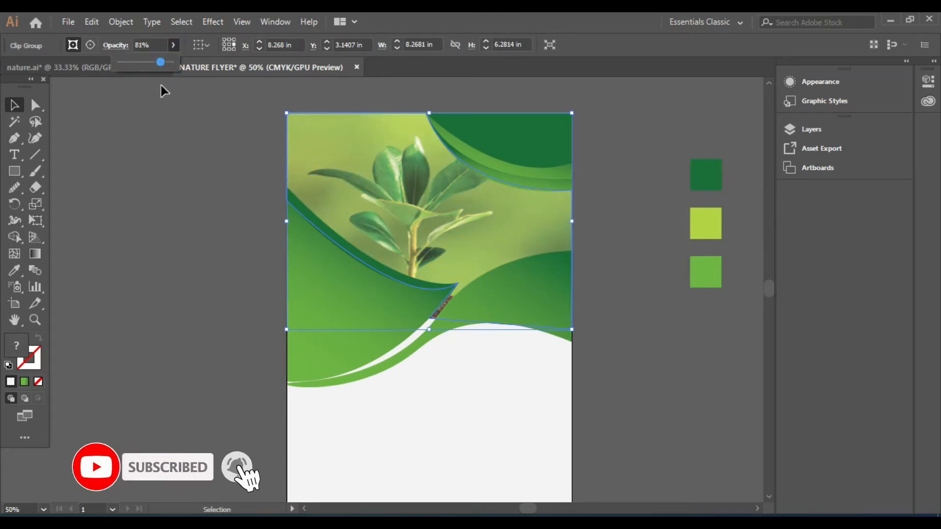
left_click(707, 337)
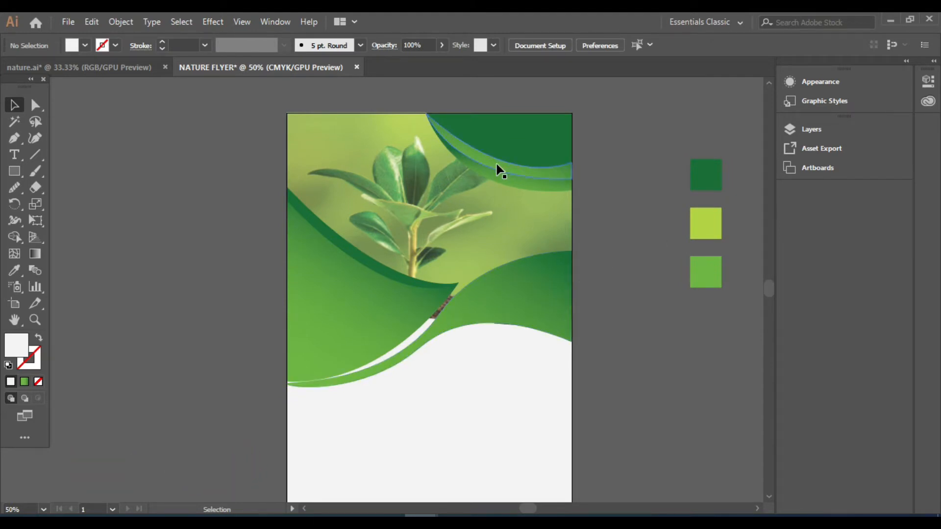
scroll(613, 277, "down", 1)
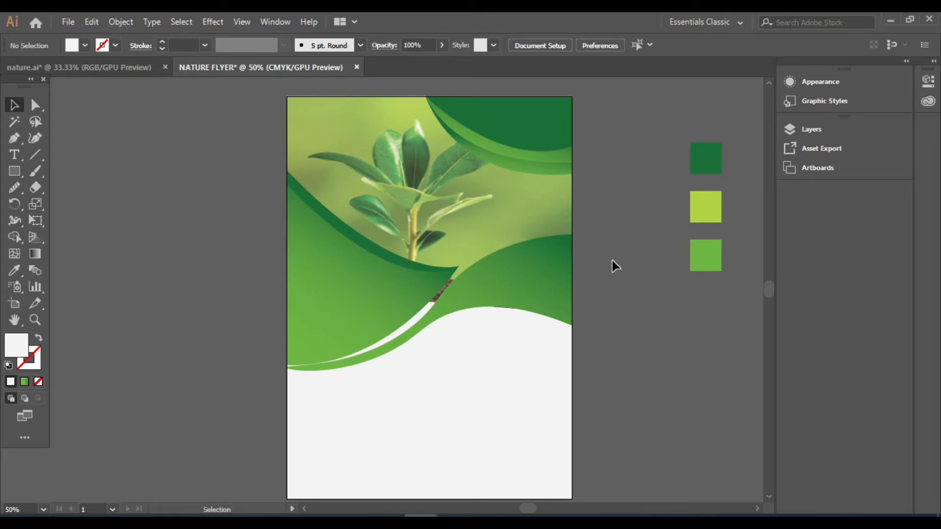
scroll(546, 340, "down", 1)
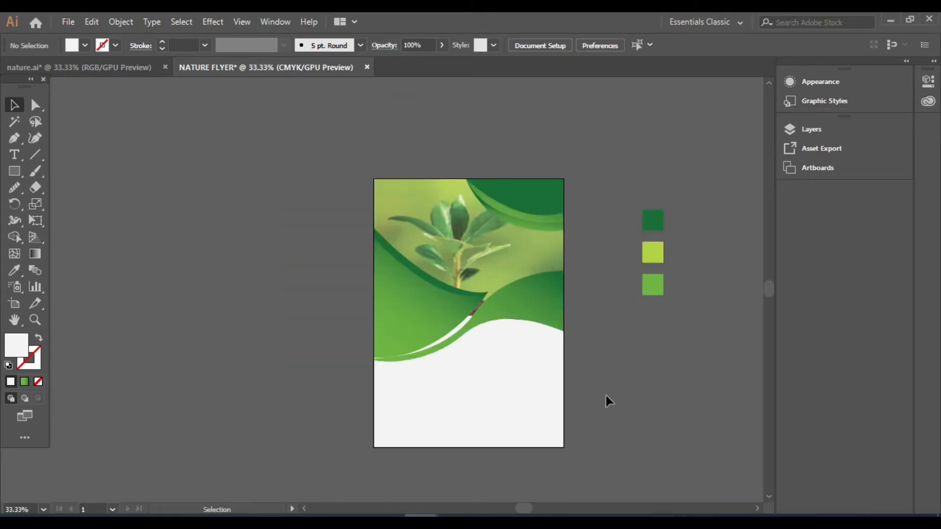
Draw a wide ellipse overlapping the bottom edge of the page and remove its fill.
left_click_drag(602, 379, 491, 319)
key("l")
left_click_drag(251, 368, 519, 436)
left_click(14, 105)
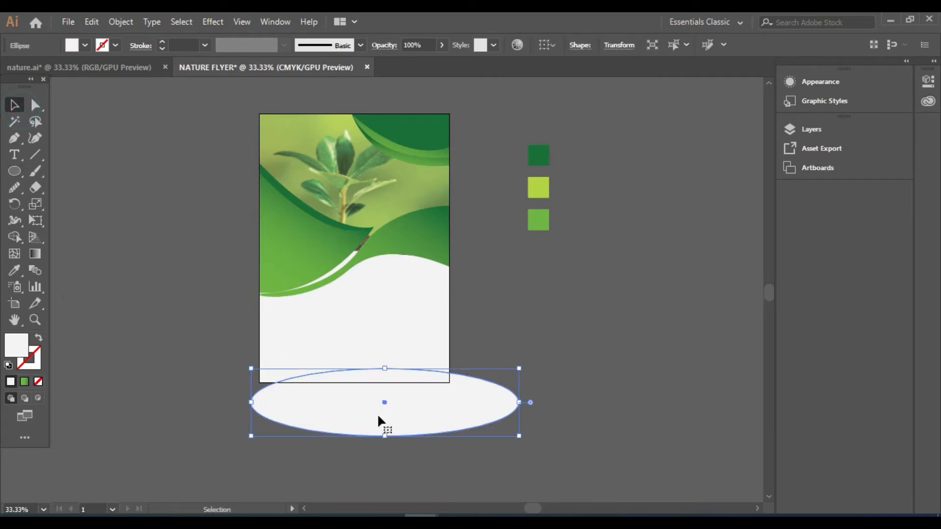
left_click_drag(378, 416, 377, 393)
left_click(84, 45)
left_click(9, 68)
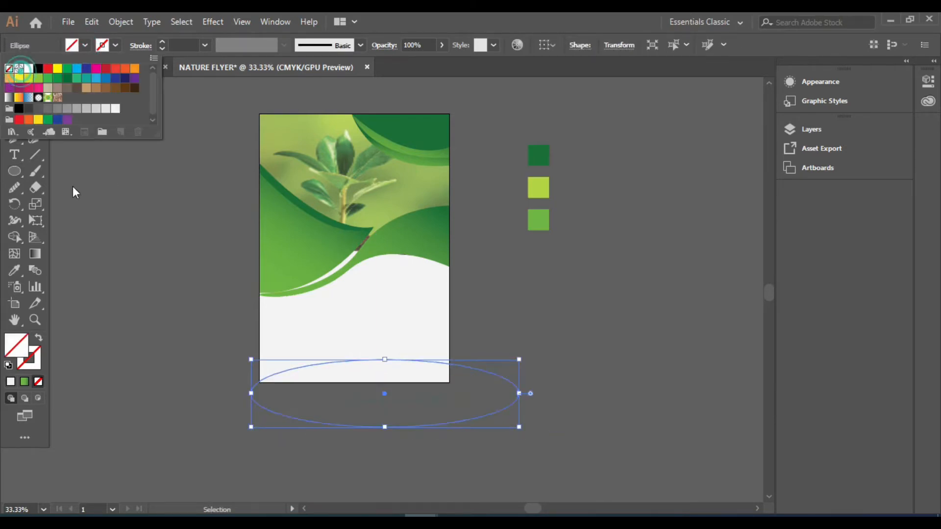
Enlarge the unfilled ellipse slightly and rotate it a few degrees counterclockwise over the page's bottom edge.
left_click(518, 360)
left_click_drag(519, 359, 473, 354)
left_click(480, 387)
left_click(476, 361)
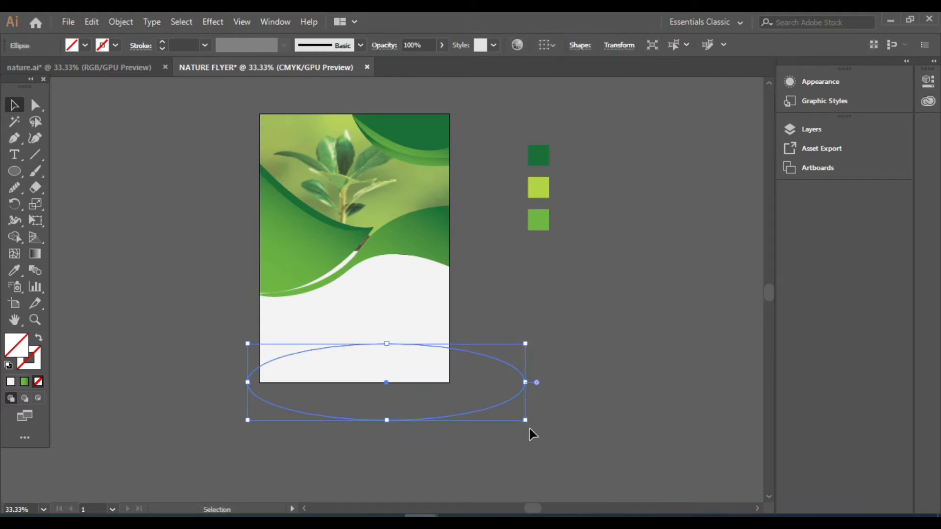
left_click_drag(529, 428, 537, 414)
left_click(451, 376)
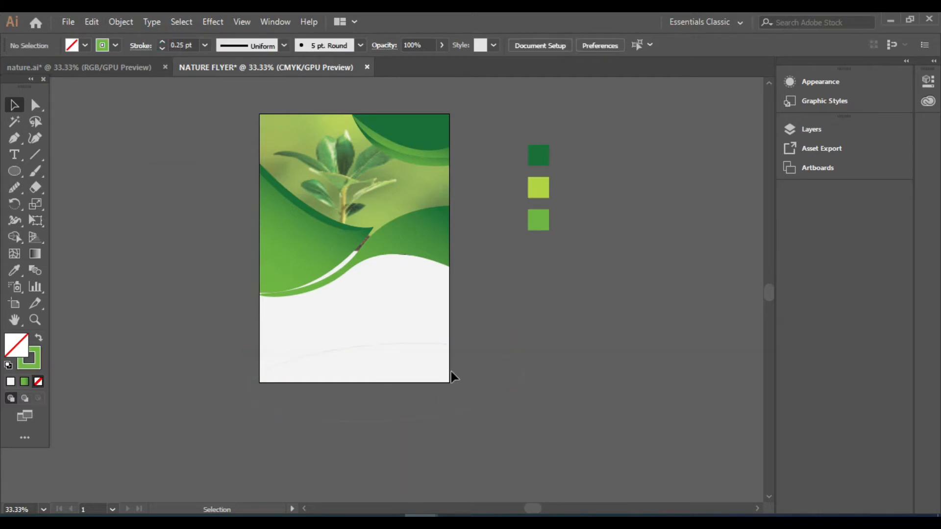
Set the tilted ellipse's stroke colour to black.
left_click(116, 45)
left_click(37, 69)
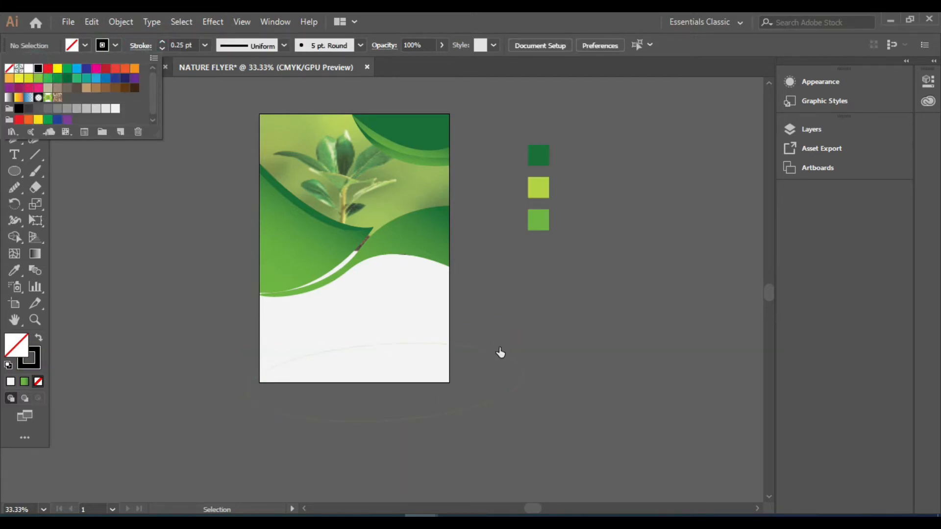
left_click(493, 352)
left_click(493, 351)
left_click(115, 45)
left_click(38, 68)
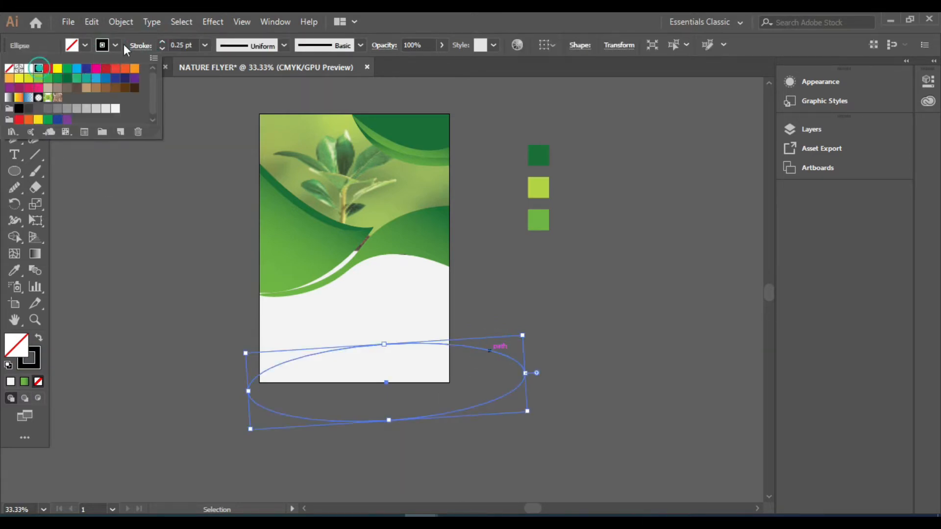
Set the tilted ellipse's stroke weight to 1 pt.
left_click(162, 42)
left_click(452, 340)
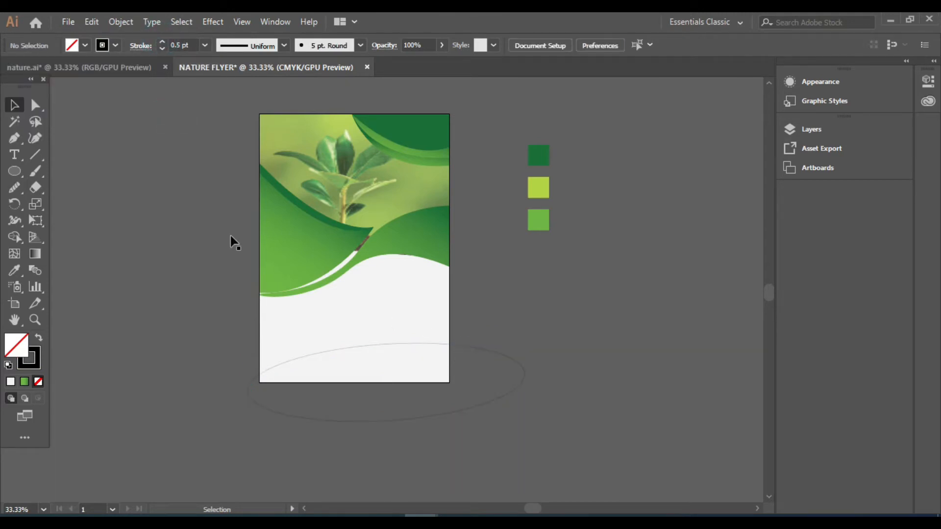
left_click(252, 387)
left_click(162, 43)
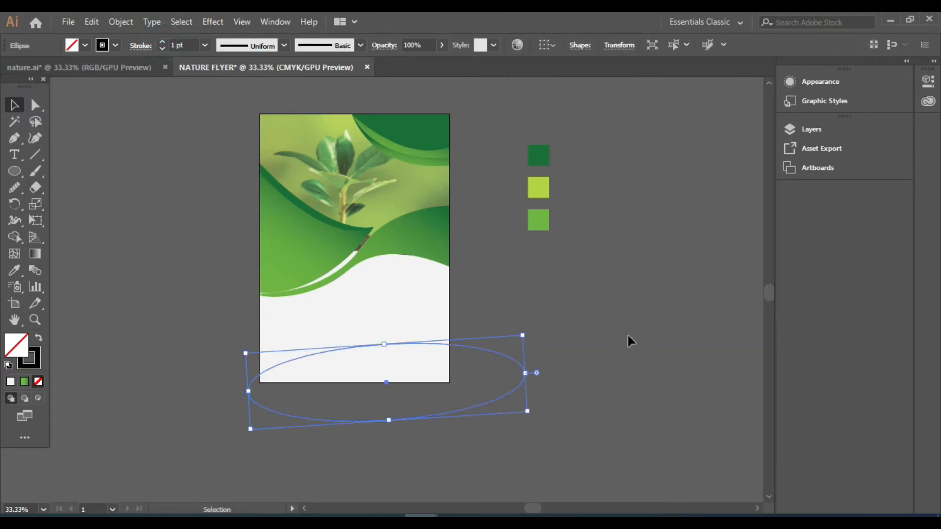
left_click(489, 362)
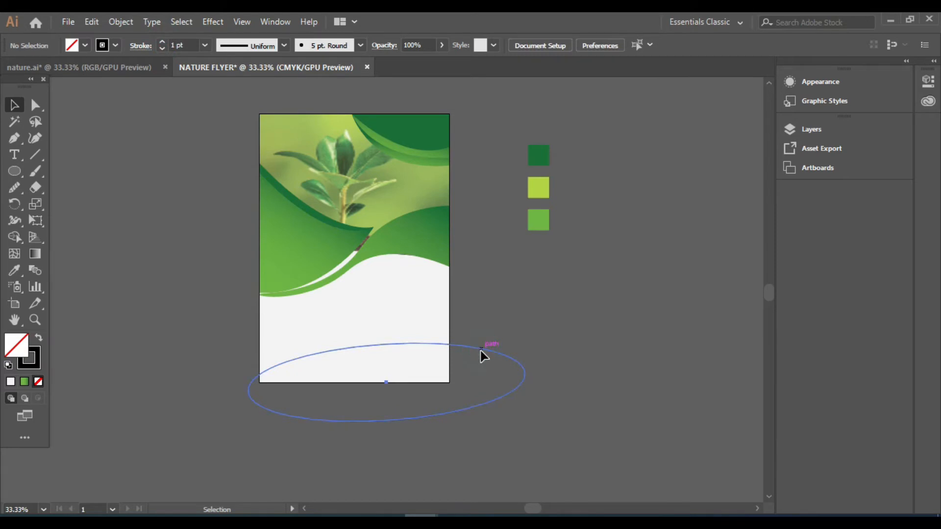
Duplicate the tilted ellipse in place and move the copy slightly down and to the left.
left_click(480, 351)
left_click(92, 22)
left_click(111, 88)
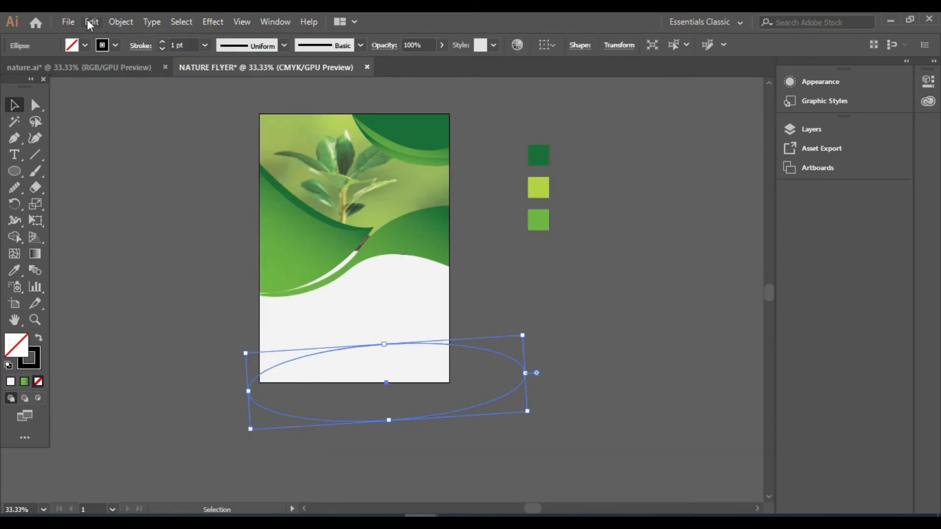
left_click(91, 21)
left_click(149, 123)
left_click_drag(397, 342, 389, 351)
left_click(475, 360)
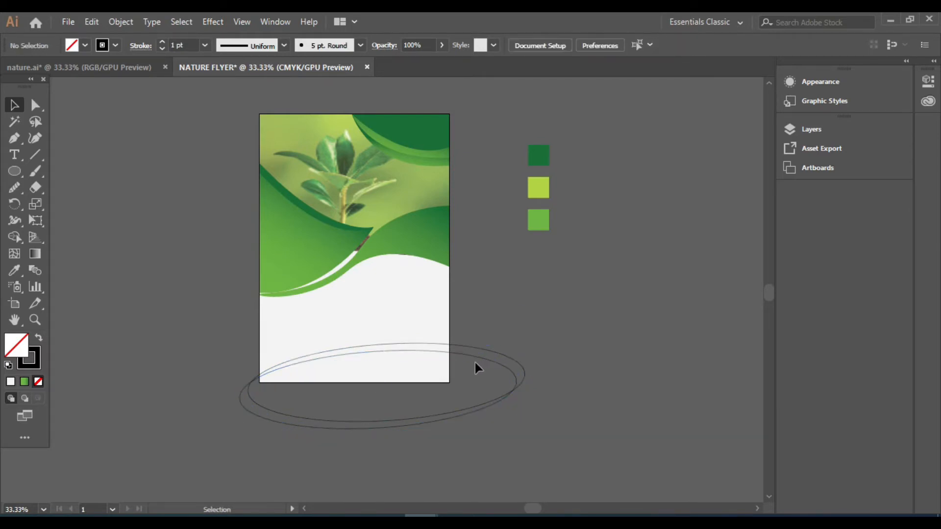
Copy the second ellipse and offset the new copy further down and to the left.
left_click(475, 358)
left_click(97, 25)
left_click(113, 87)
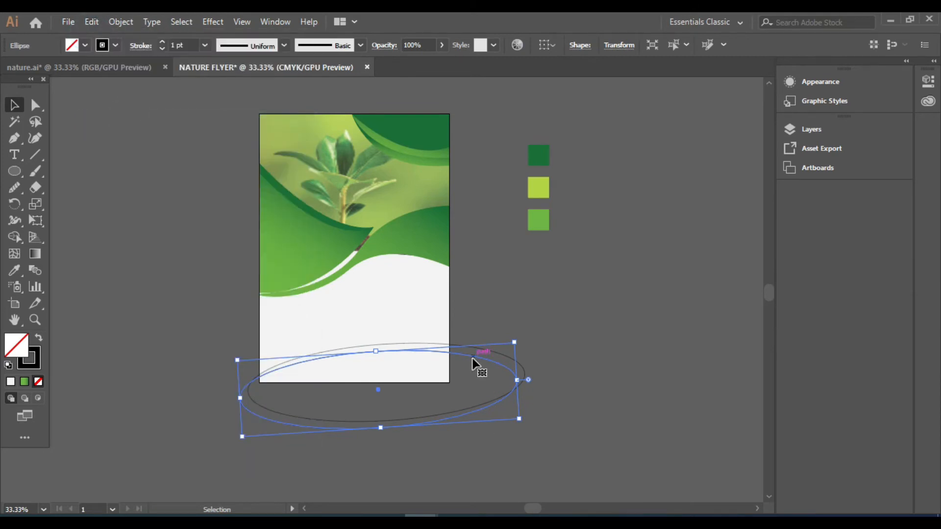
left_click_drag(472, 358, 458, 363)
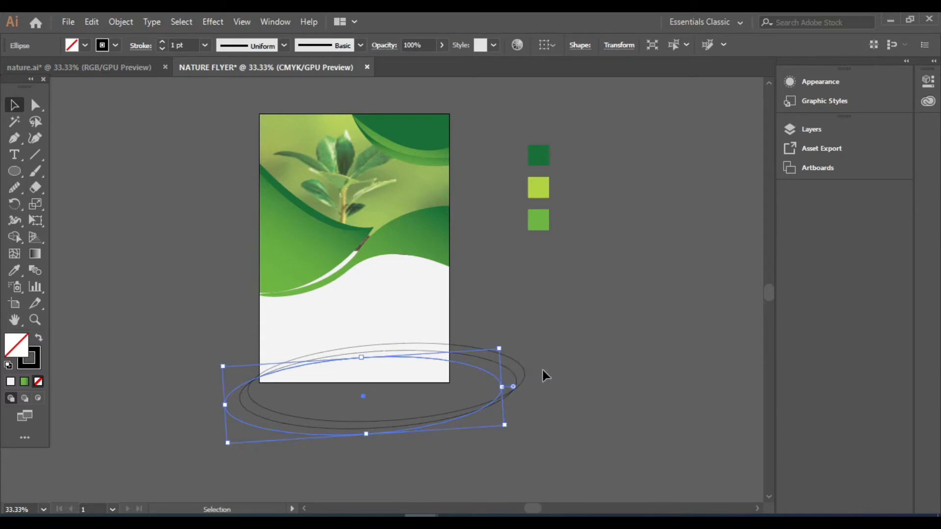
Rotate the original uppermost ellipse slightly counterclockwise and shift it about 0.15 in to the left.
left_click(532, 372)
left_click(522, 372)
left_click_drag(516, 424, 533, 410)
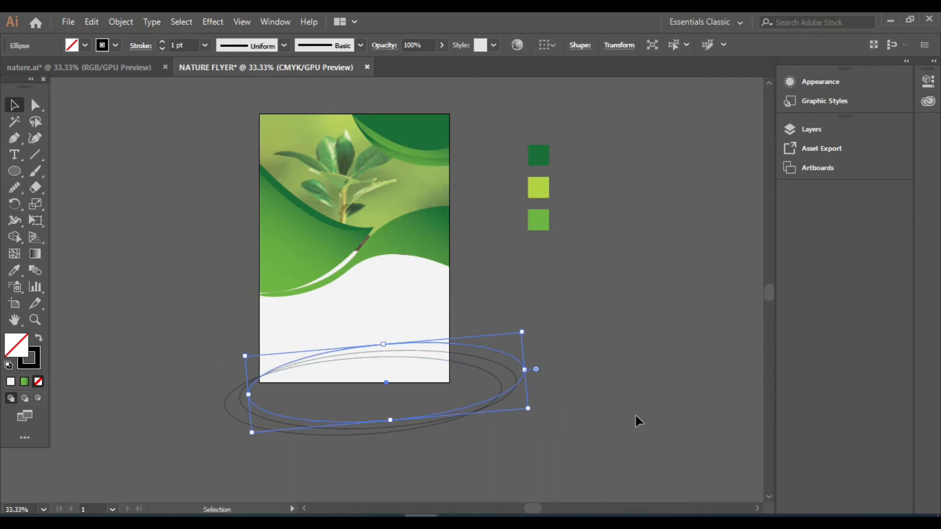
left_click_drag(387, 383, 384, 383)
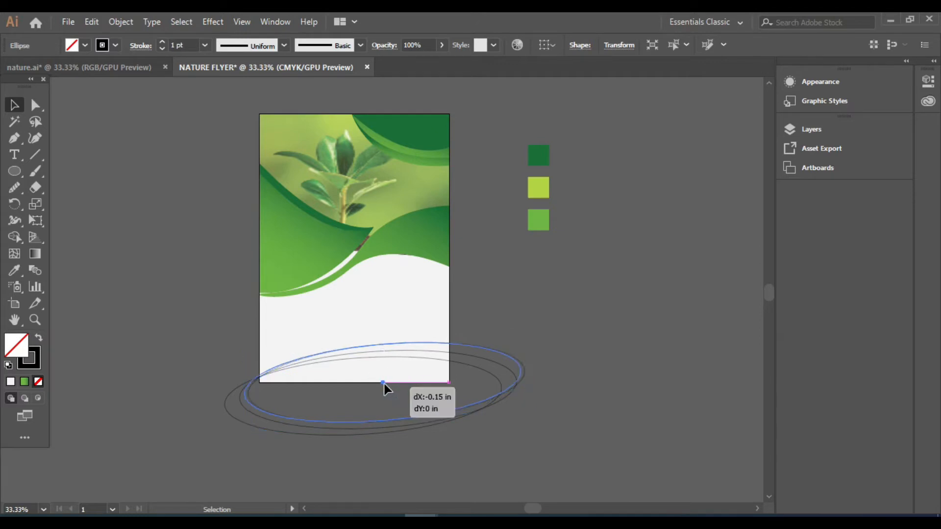
left_click(725, 272)
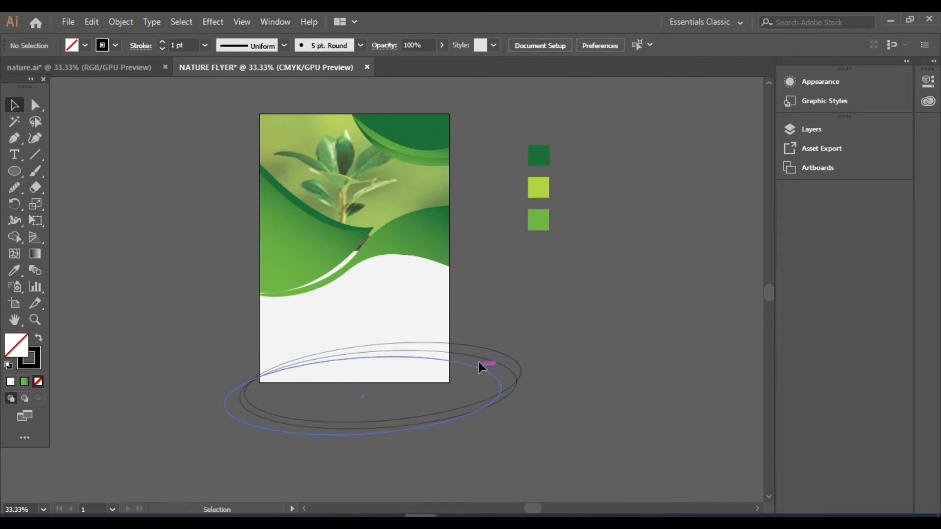
Duplicate the uppermost ellipse slightly upward and rotate the copy a little counterclockwise.
left_click_drag(472, 345, 471, 342)
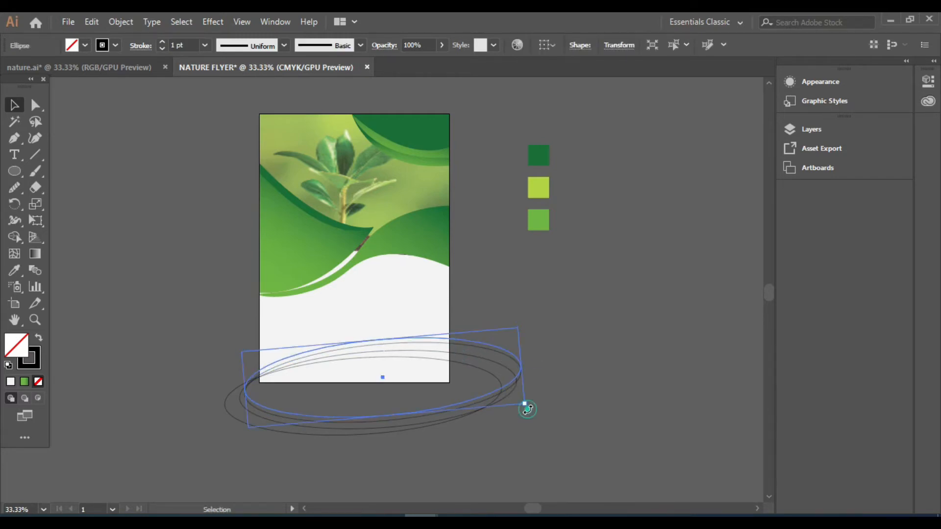
mouse_move(528, 410)
left_mouse_down()
mouse_move(530, 400)
mouse_move(535, 408)
left_mouse_up()
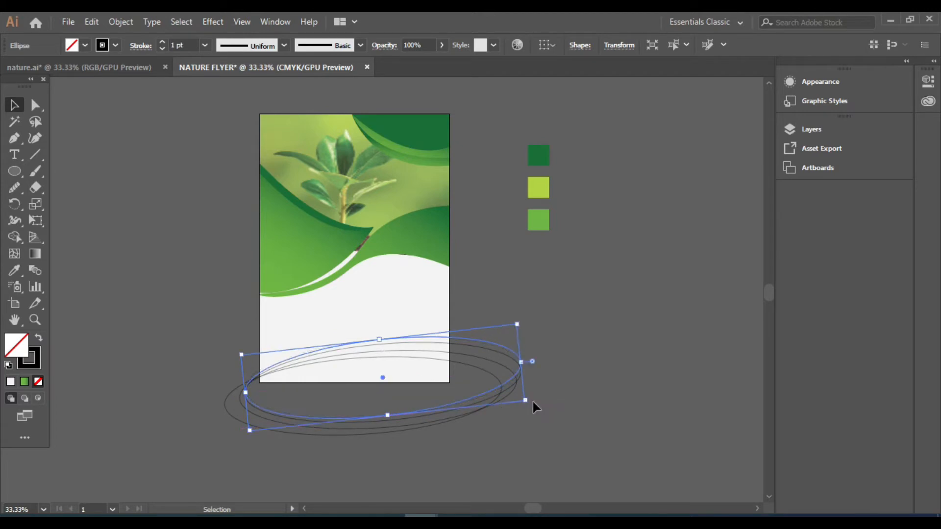
left_click(578, 416)
Select the page artwork and the four ellipses without the swatches, split them where they overlap and remove the parts outside the page.
left_click_drag(196, 100, 527, 441)
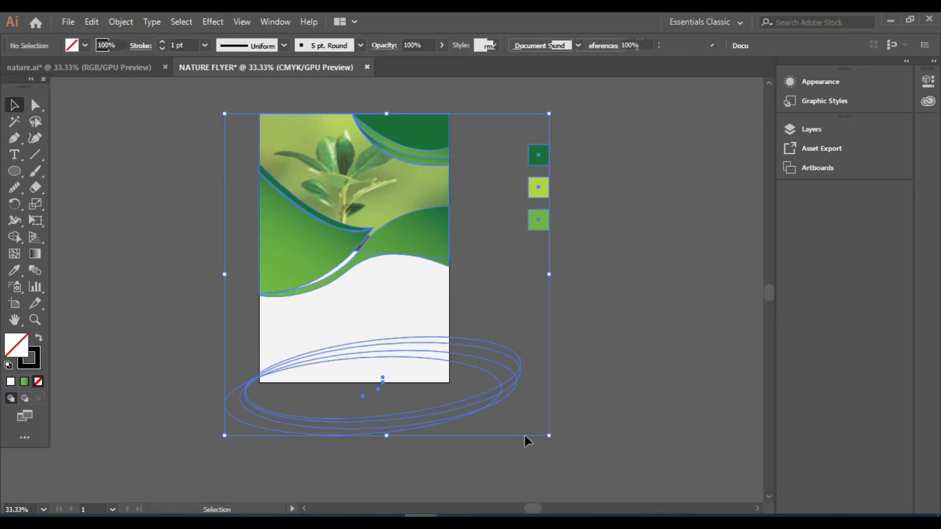
left_click(659, 304)
left_click_drag(206, 97, 491, 417)
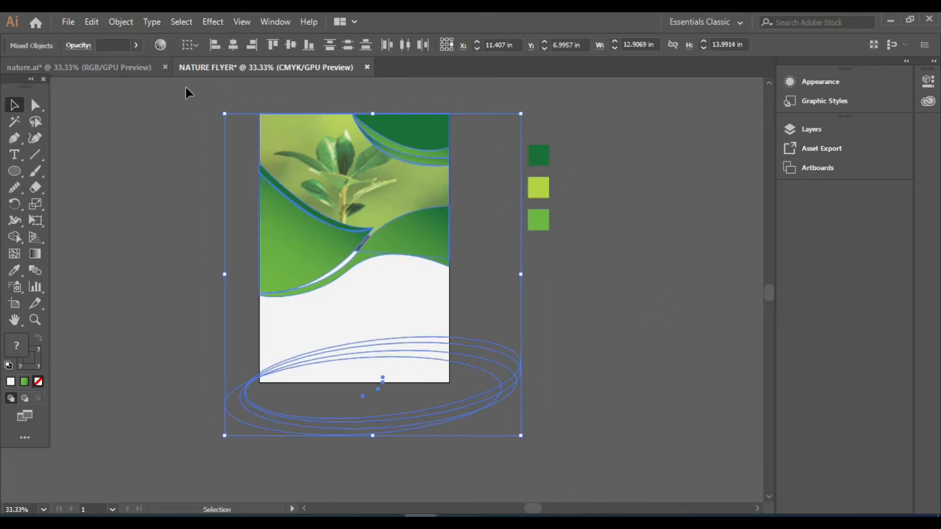
left_click(91, 139)
key("ctrl+=")
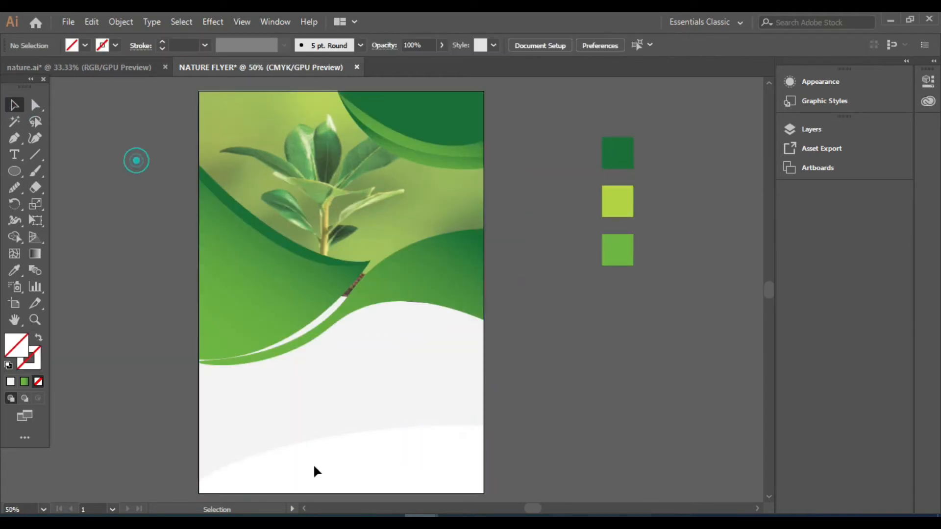
Fill the lowest curved section at the page bottom with the dark green swatch colour.
scroll(163, 460, "down", 3)
left_click_drag(168, 399, 230, 443)
left_click(635, 393)
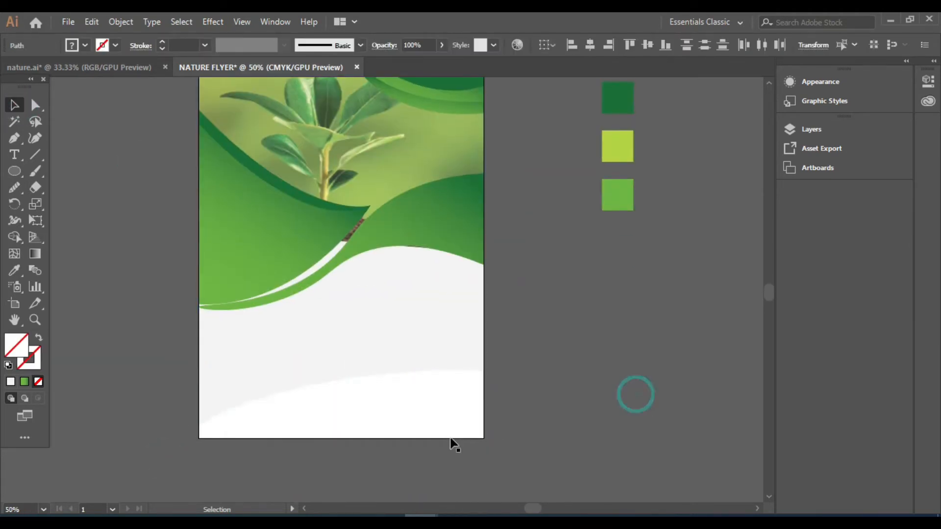
left_click(366, 437)
left_click(14, 270)
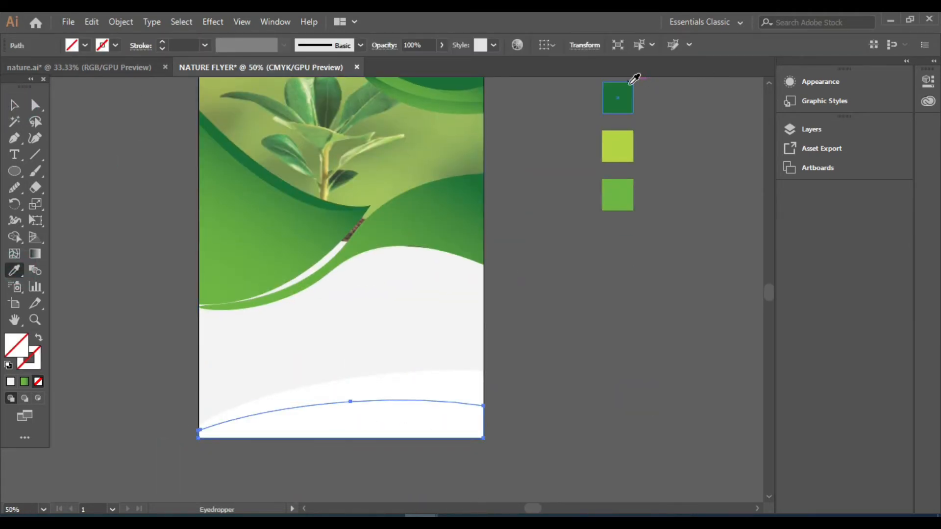
left_click(617, 98)
left_click(16, 104)
left_click(566, 348)
Fill the band directly above the dark green bottom section with the green gradient sampled from the large wave.
left_click(447, 395)
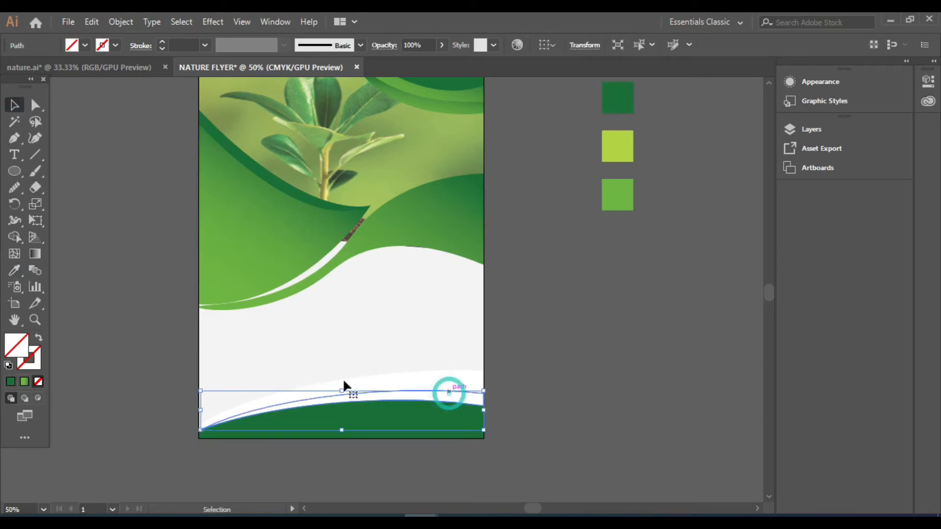
left_click(14, 270)
left_click(406, 227)
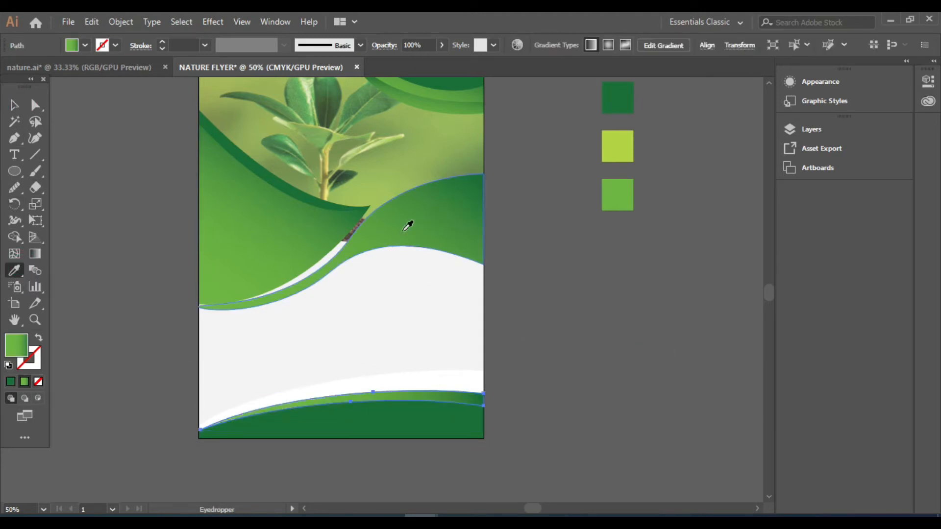
left_click(11, 108)
Apply the same sampled green gradient to the next curved band up.
left_click(485, 440)
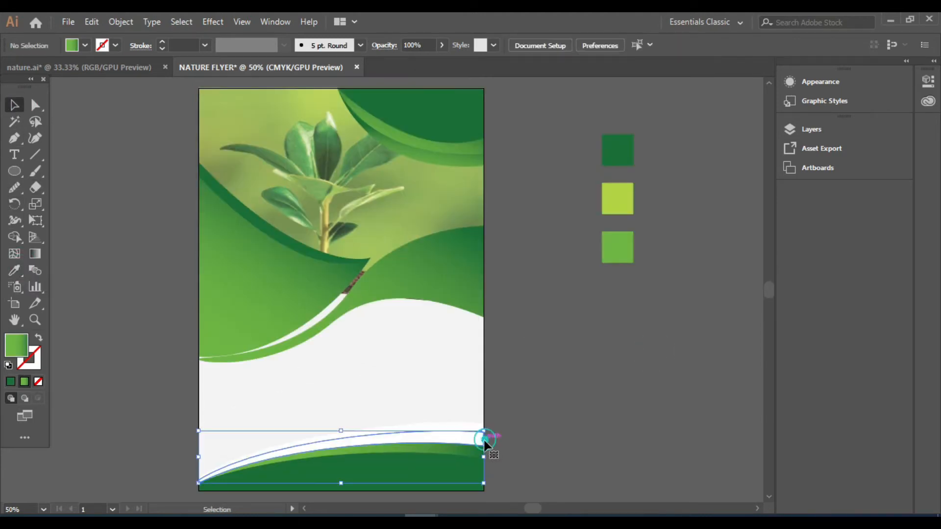
left_click(14, 270)
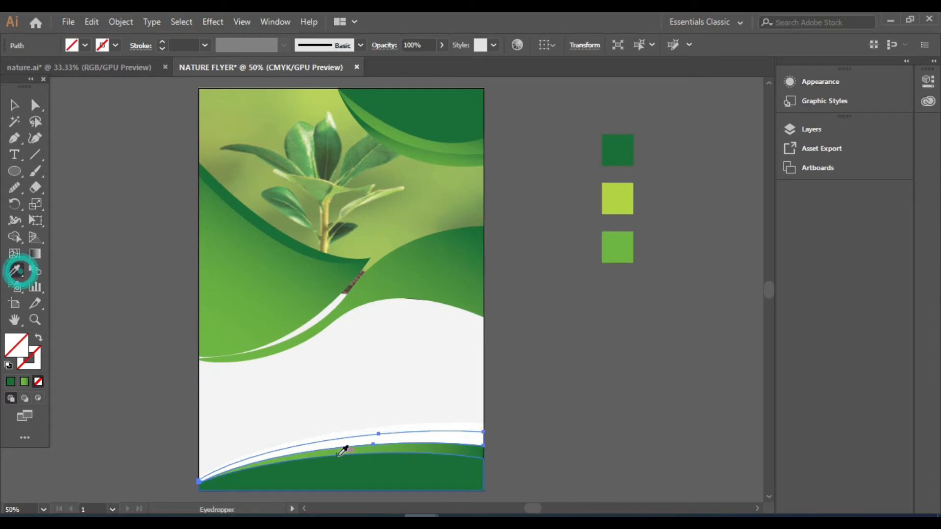
left_click(352, 442)
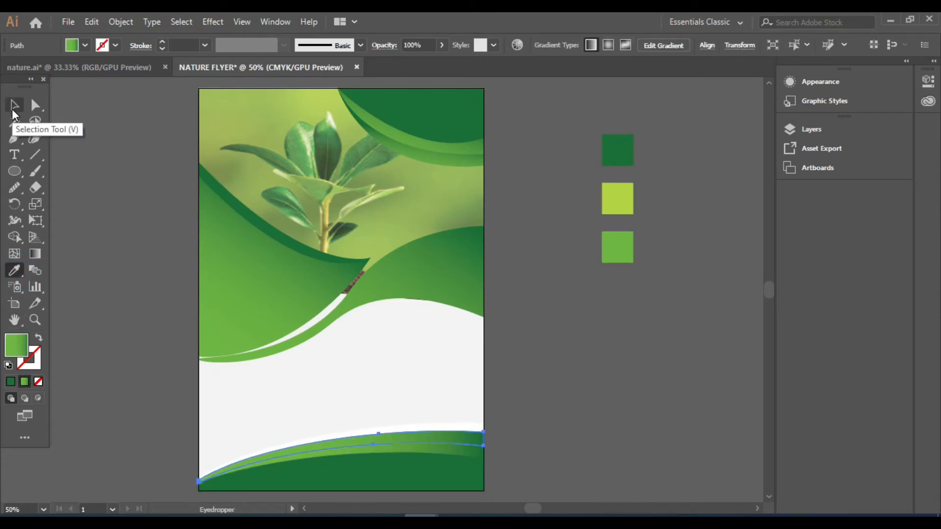
left_click(14, 105)
Fill the topmost bottom band with the neighbouring green gradient and reverse its direction from right to left.
left_click(443, 424)
key("i")
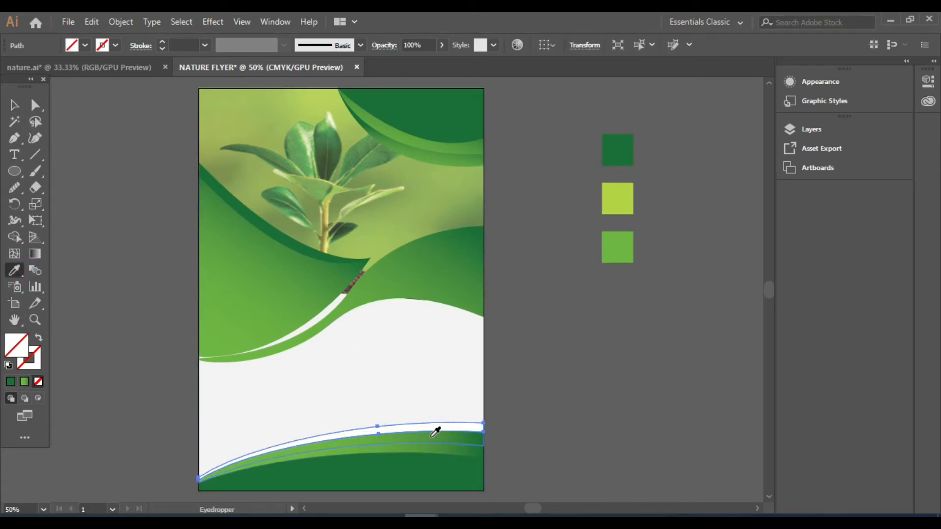
left_click(432, 436)
key("g")
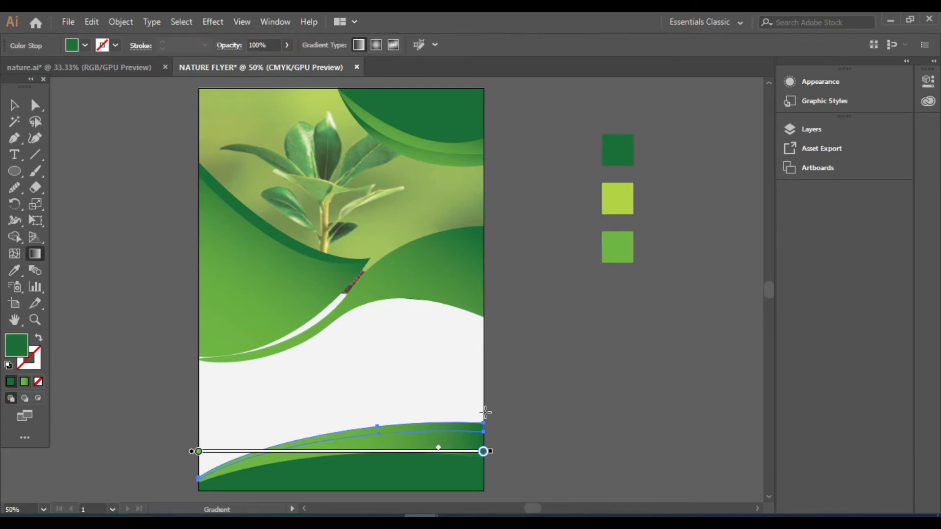
left_click_drag(485, 413, 260, 430)
key("v")
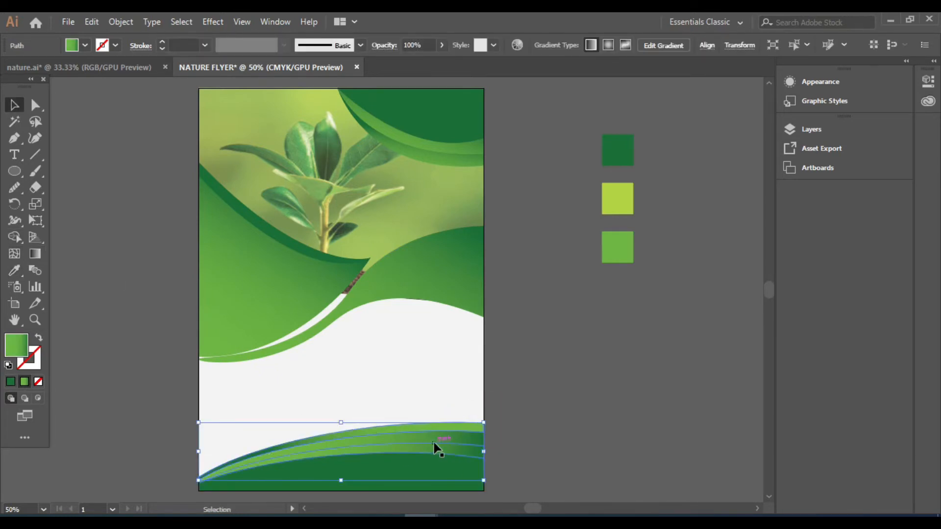
Redraw the gradient direction on the bottom curved bands so their light and dark greens contrast with each other.
left_click(437, 439)
key("g")
left_click_drag(210, 455, 301, 453)
left_click_drag(511, 436, 341, 431)
mouse_move(186, 457)
left_mouse_down()
mouse_move(480, 434)
mouse_move(364, 437)
mouse_move(484, 416)
mouse_move(448, 417)
left_mouse_up()
mouse_move(386, 398)
left_mouse_down()
mouse_move(377, 441)
mouse_move(387, 447)
left_mouse_up()
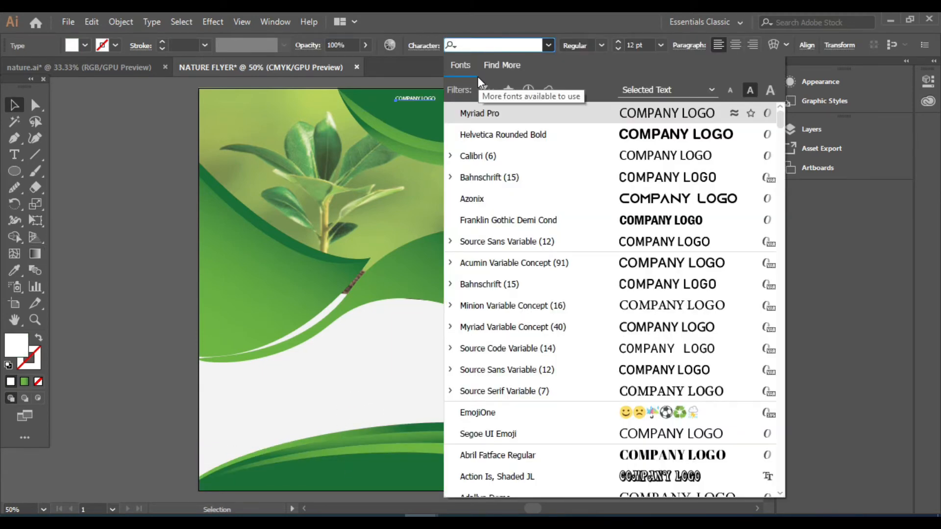
Set the COMPANY LOGO text to Helvetica Rounded Bold at 19 pt and move it slightly down and left.
left_click(518, 137)
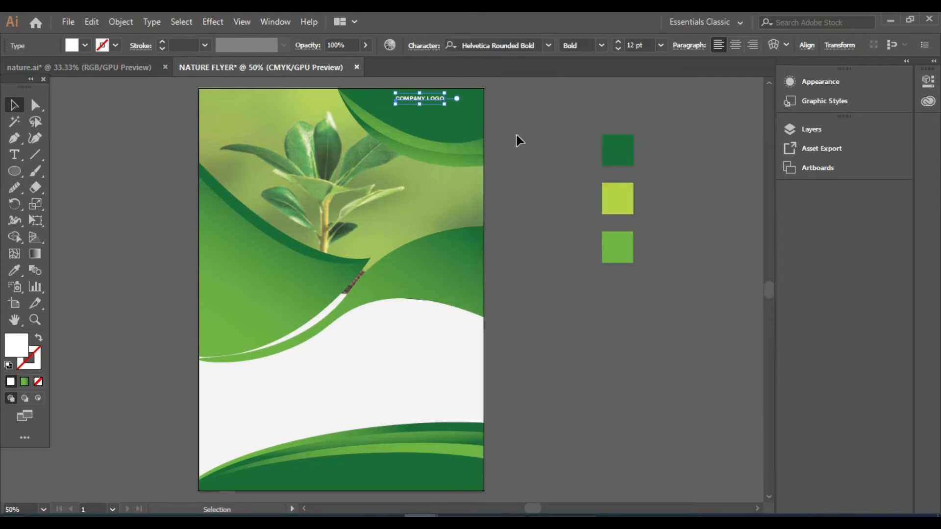
left_click(619, 42)
left_click(617, 47)
left_click(618, 48)
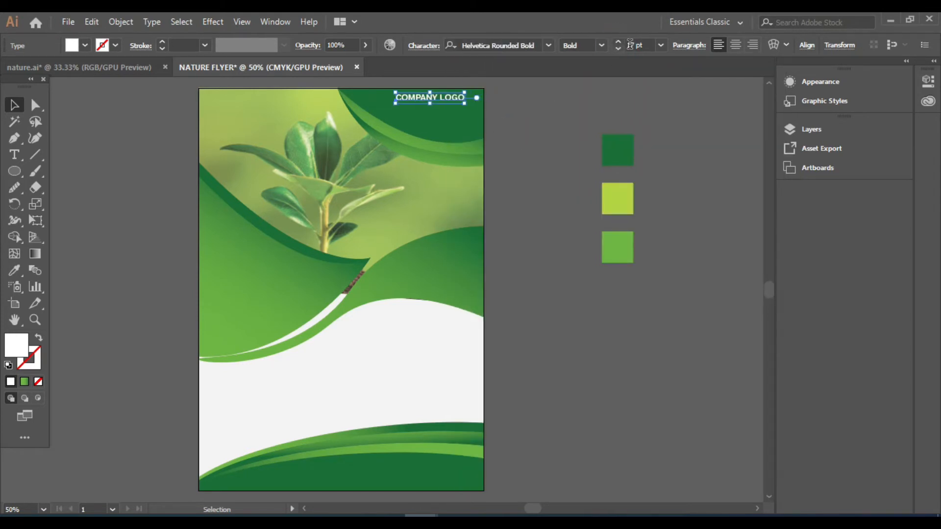
left_click(618, 42)
left_click(618, 43)
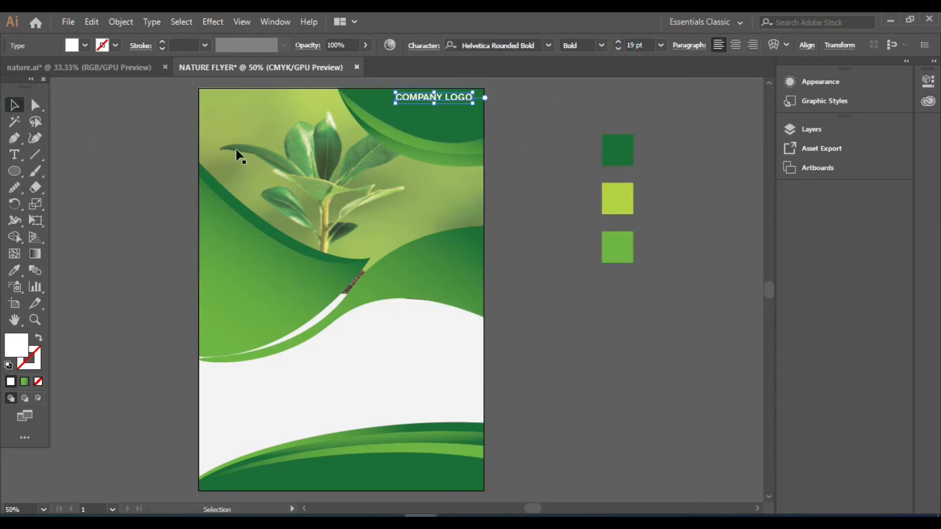
left_click_drag(427, 104, 420, 108)
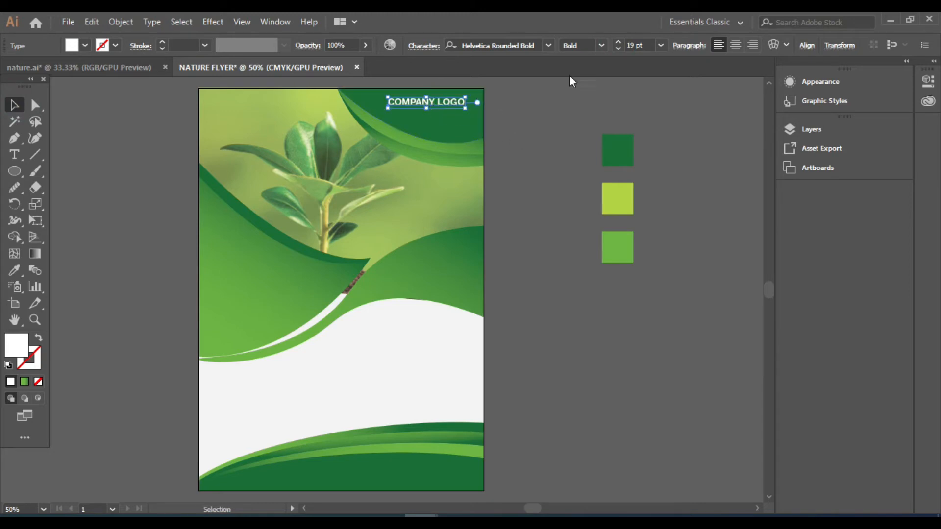
Enlarge the COMPANY LOGO text to 23 pt and reposition it inside the dark green corner curve.
left_click(618, 42)
left_click(618, 43)
left_click(618, 43)
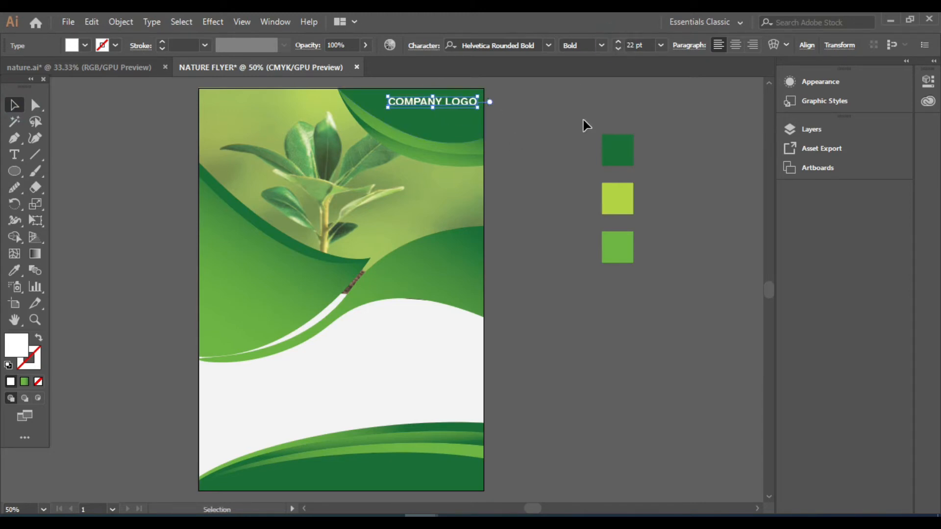
left_click(618, 42)
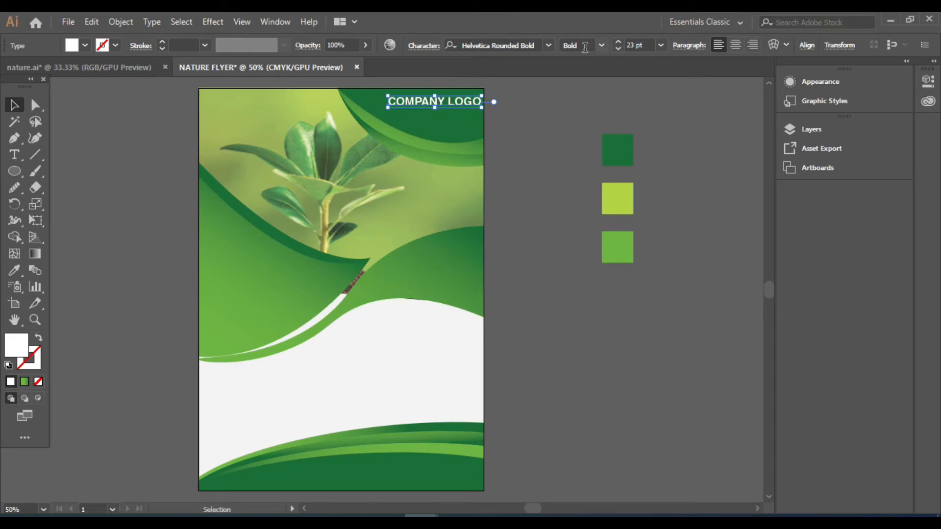
left_click(550, 116)
left_click_drag(473, 105, 451, 110)
left_click(522, 111)
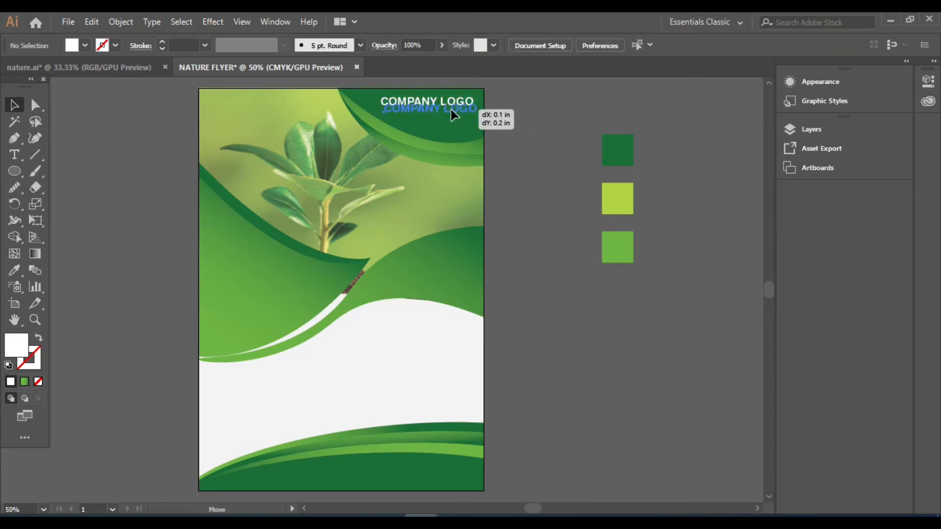
Add the point text NATURE in the white area beneath the green curves.
left_click(425, 164)
left_click(14, 155)
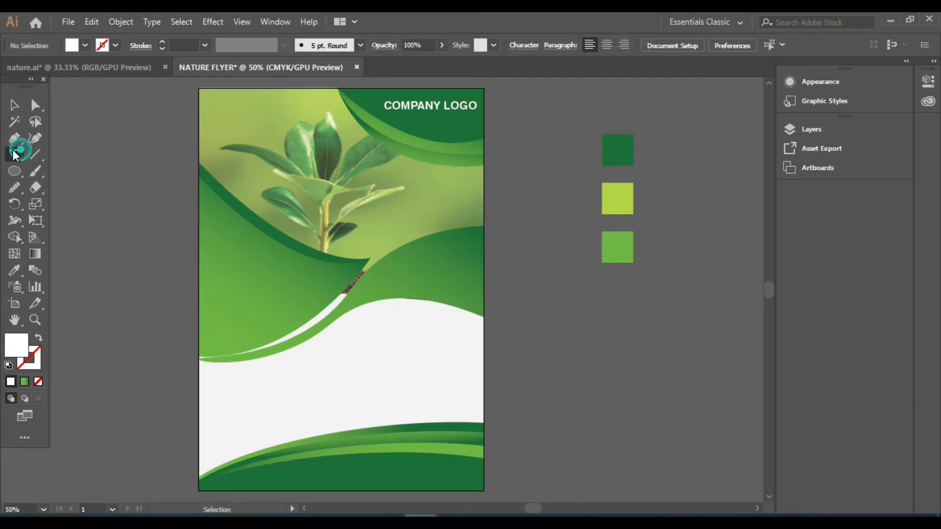
left_click(370, 333)
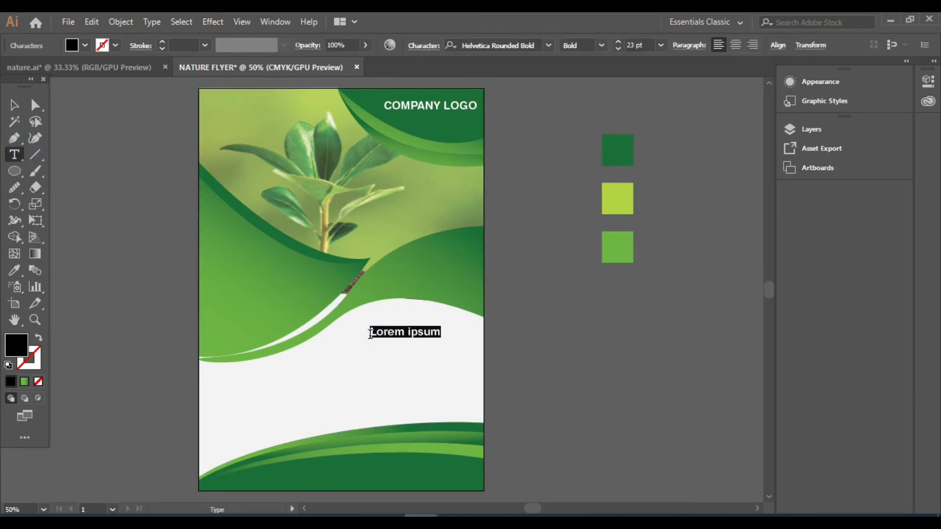
type("NATURE")
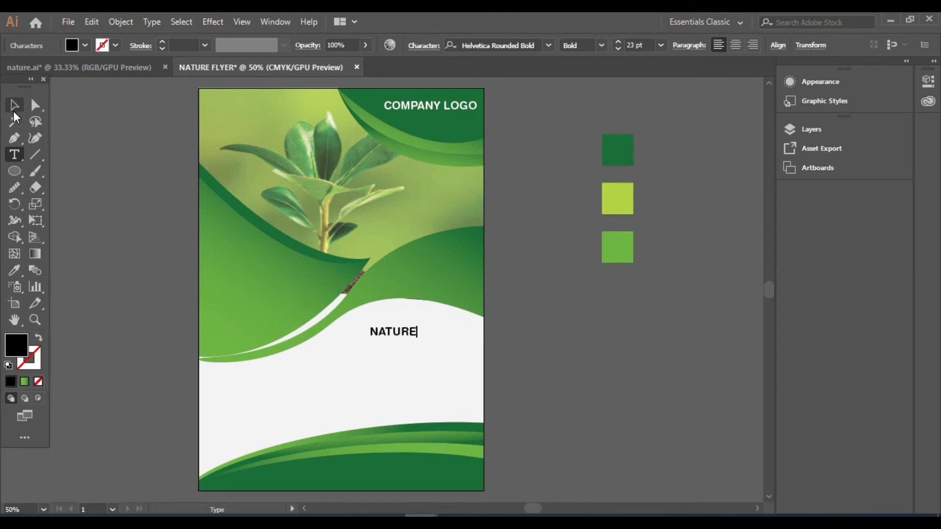
Enlarge the NATURE text to 49 pt, shift it slightly down and left, and fill it with dark green.
left_click(14, 107)
left_click(619, 42)
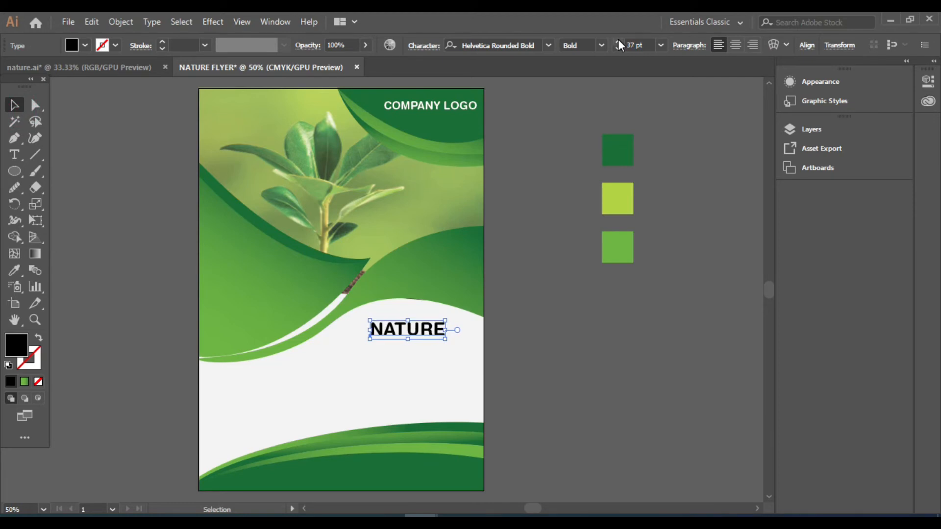
left_click(619, 42)
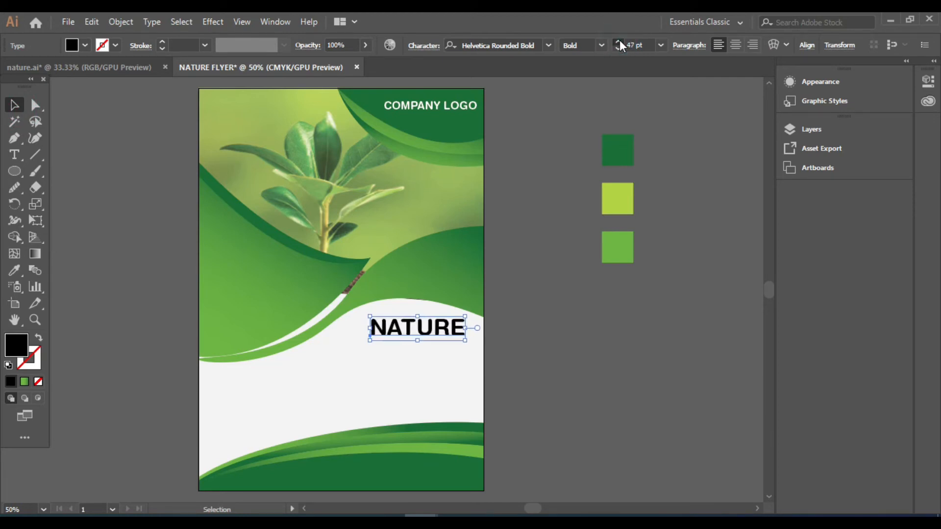
left_click_drag(436, 336, 422, 336)
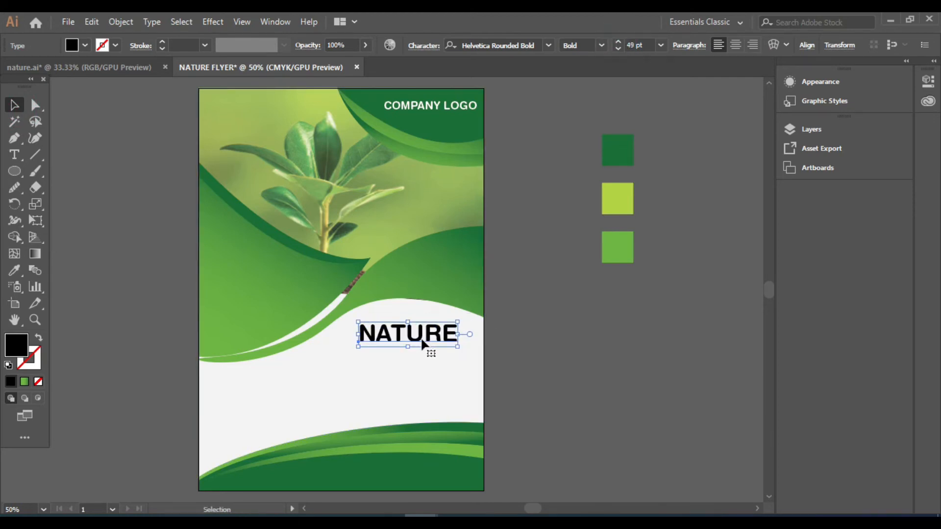
left_click(85, 45)
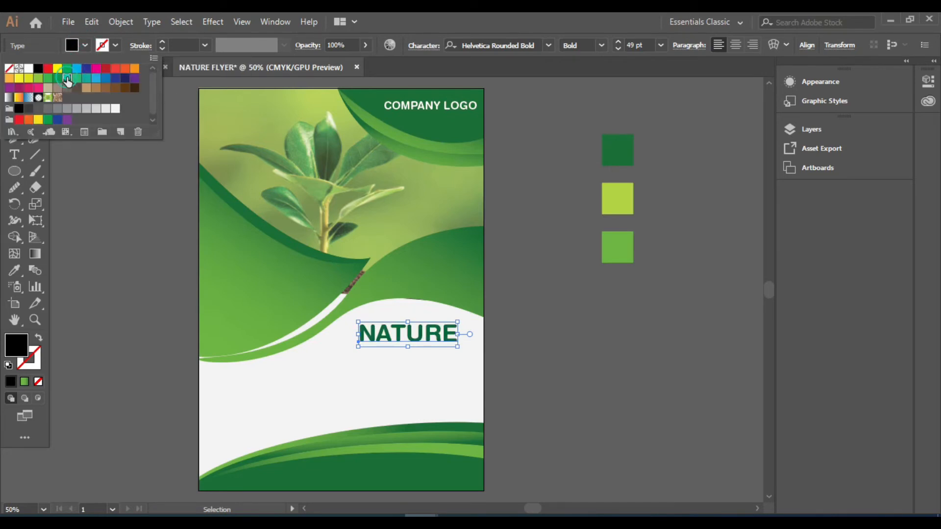
left_click(67, 78)
Enlarge the NATURE text to 59 pt and reposition it lower in the white area, just inside the page's right edge.
left_click(618, 43)
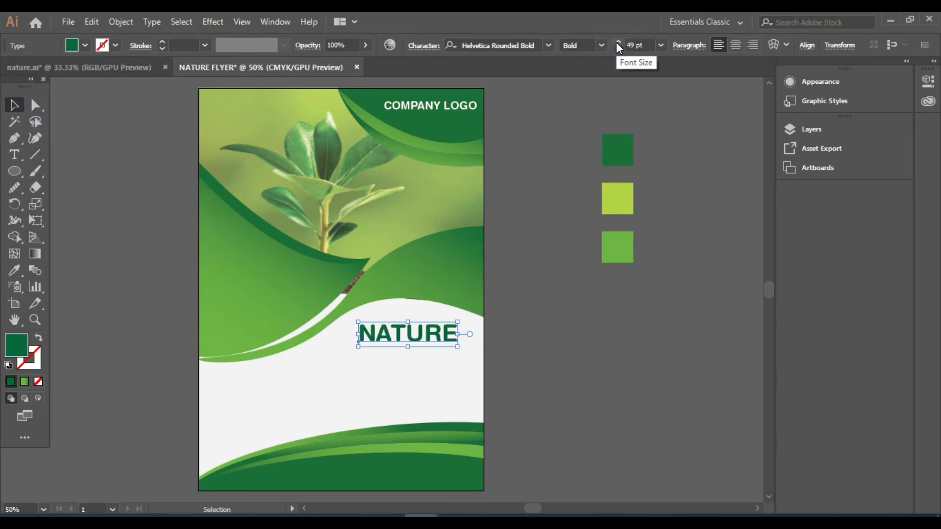
left_click(617, 42)
left_click(618, 42)
left_click(618, 42)
left_click_drag(425, 340, 430, 355)
left_click(619, 43)
left_click(618, 43)
left_click(619, 42)
left_click(619, 43)
left_click(619, 43)
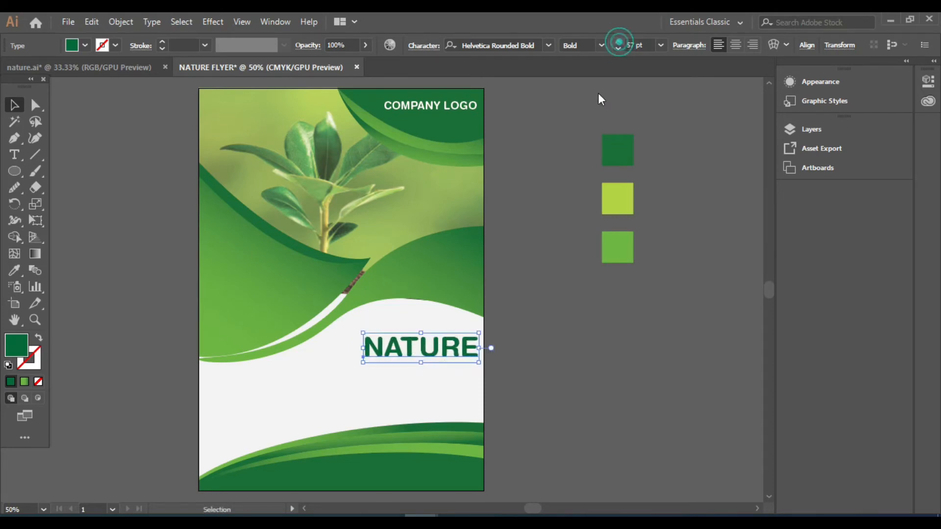
left_click(618, 42)
left_click(618, 43)
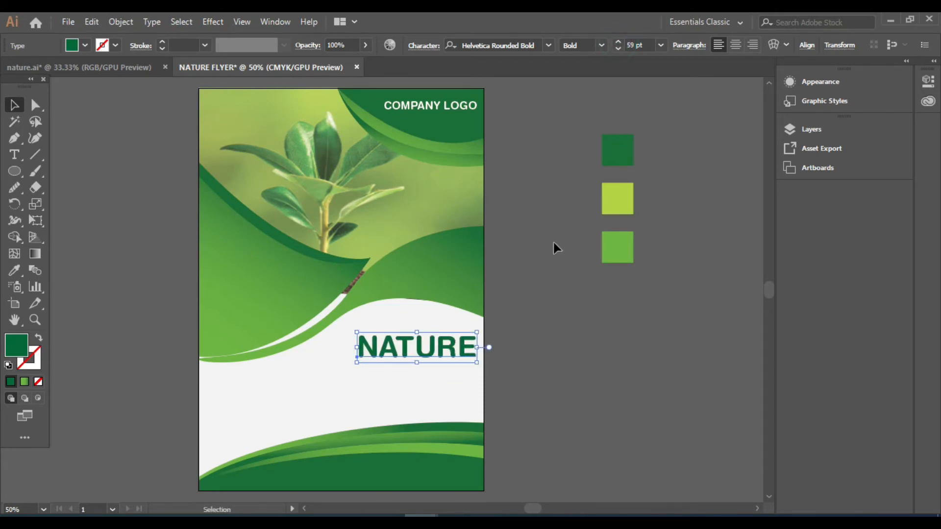
left_click_drag(451, 358, 449, 364)
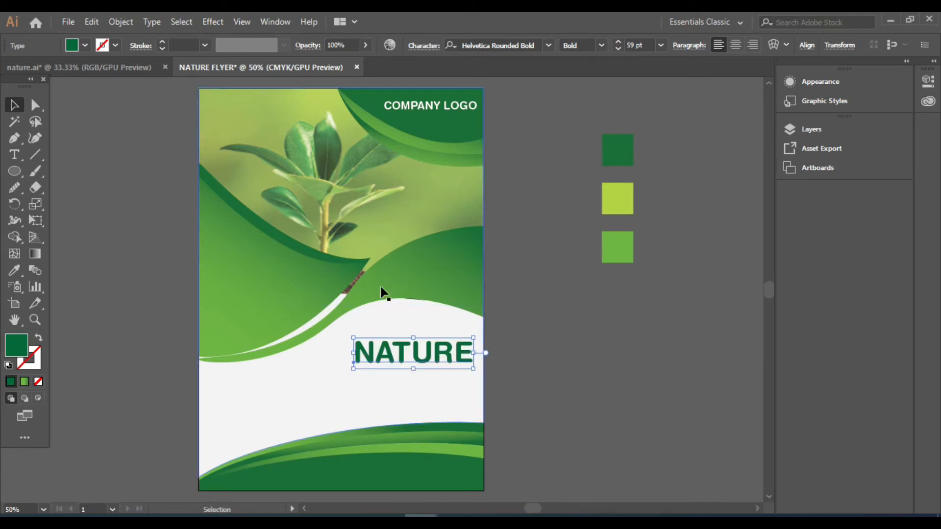
Add the point text HEADLINE above the NATURE title.
left_click(14, 154)
left_click(373, 321)
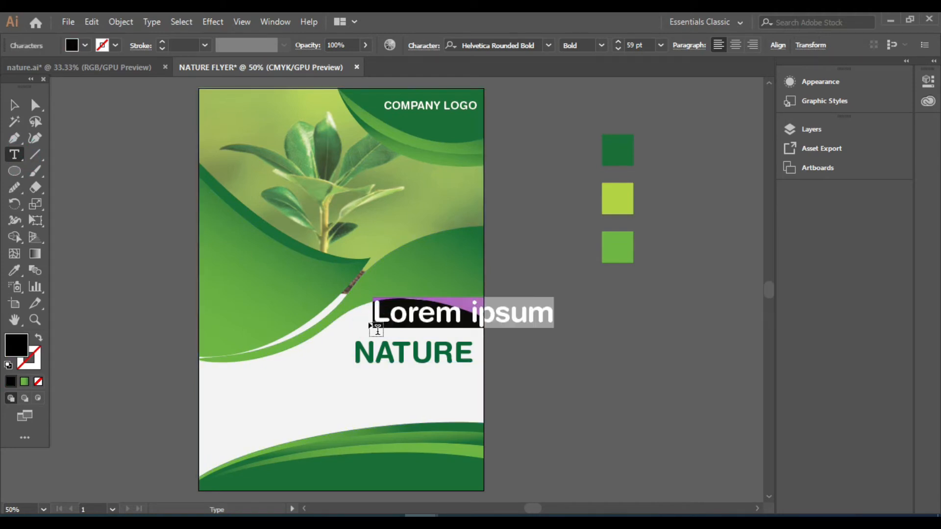
type("HEADLINE")
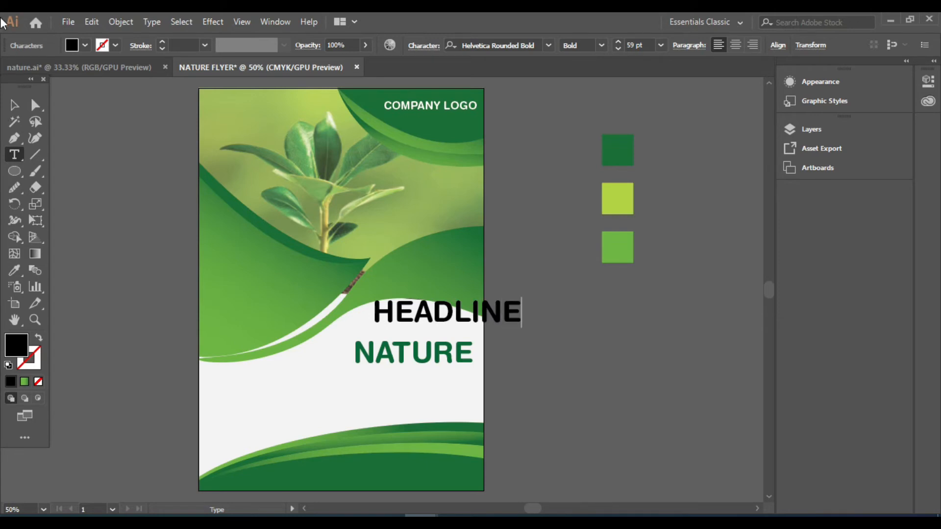
key("Escape")
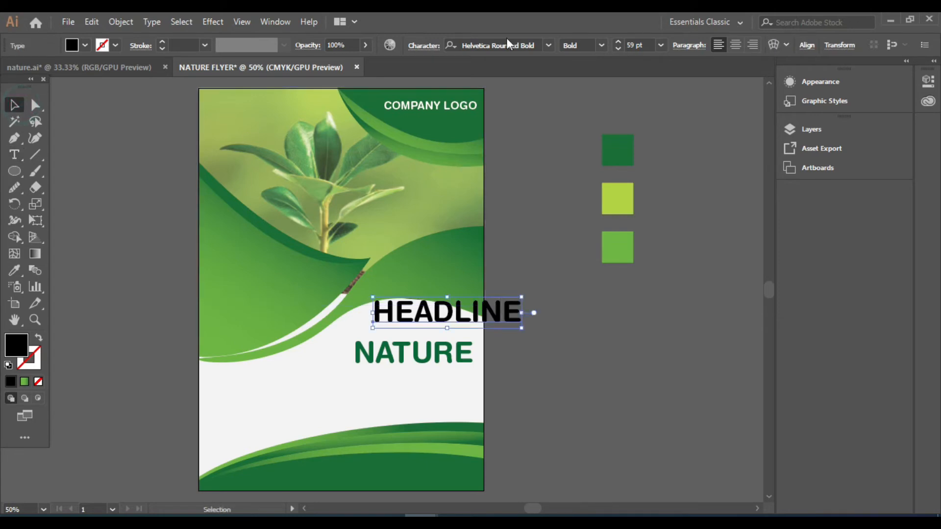
Reduce the HEADLINE text to 29 pt and place it directly above the right part of NATURE.
left_click(620, 47)
left_click(619, 47)
left_click(619, 47)
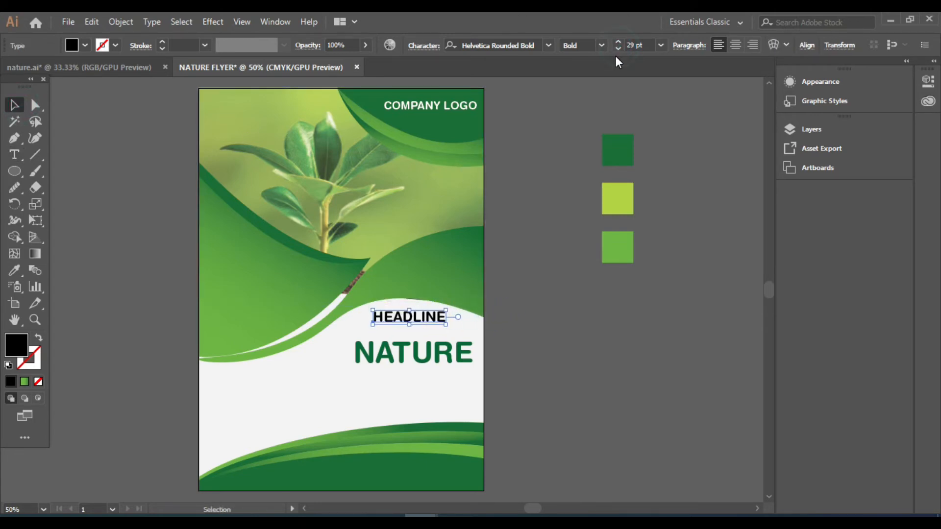
left_click_drag(441, 317, 466, 331)
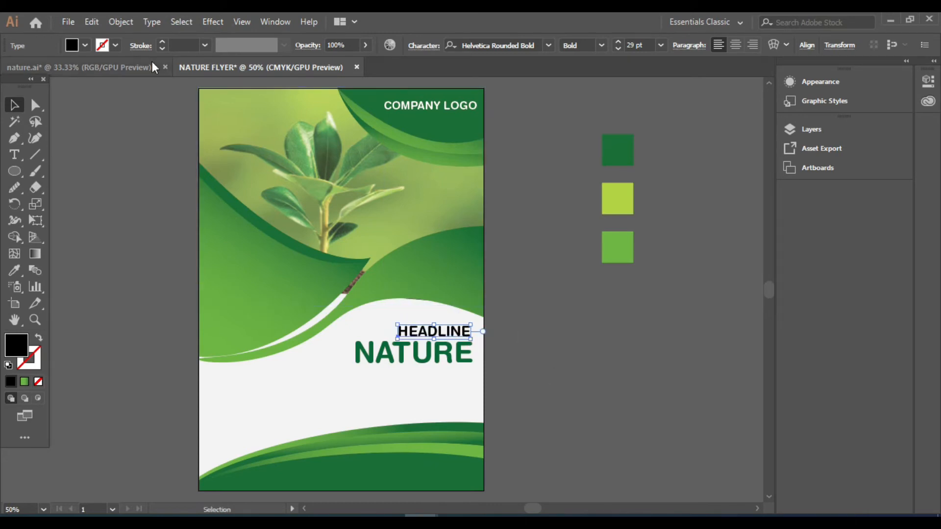
left_click(309, 367)
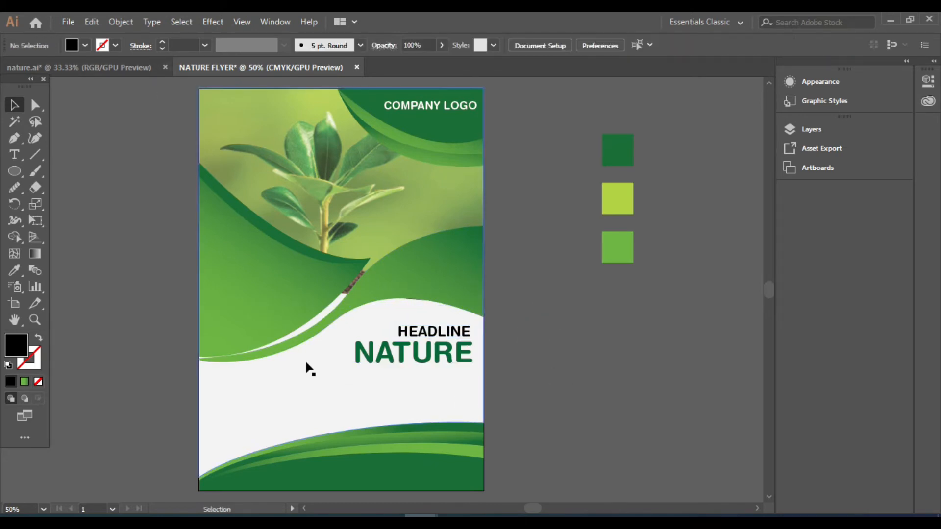
Draw a rectangle about as wide as NATURE below it and convert it to right-aligned placeholder area text.
left_click_drag(18, 161, 61, 174)
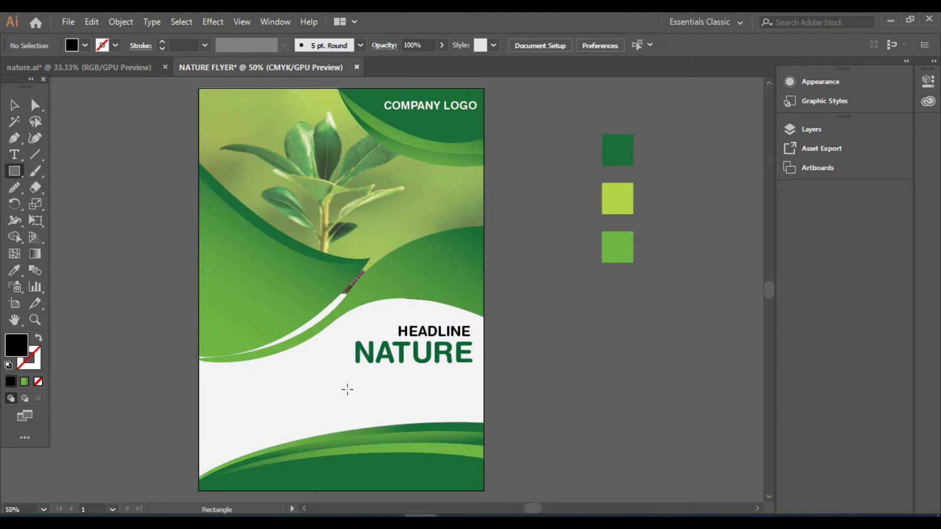
left_click_drag(354, 372, 472, 405)
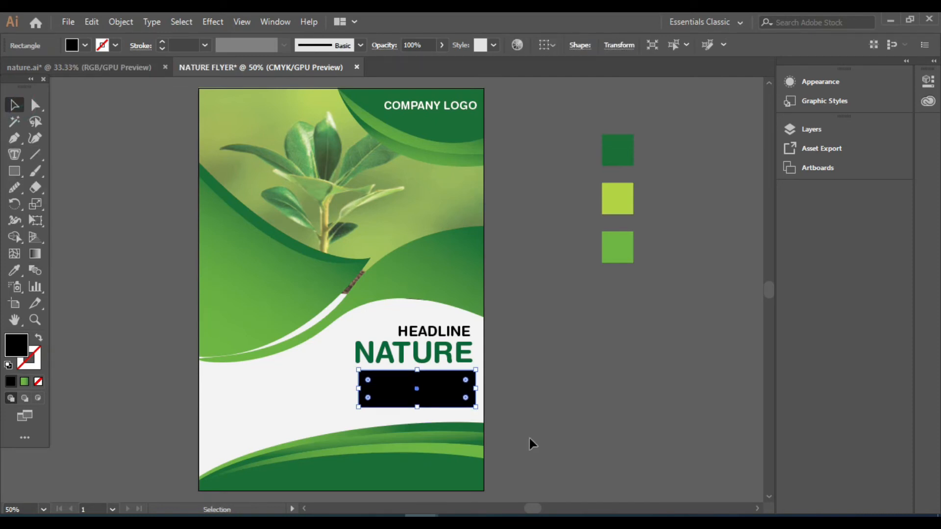
left_click_drag(14, 155, 87, 176)
left_click(419, 379)
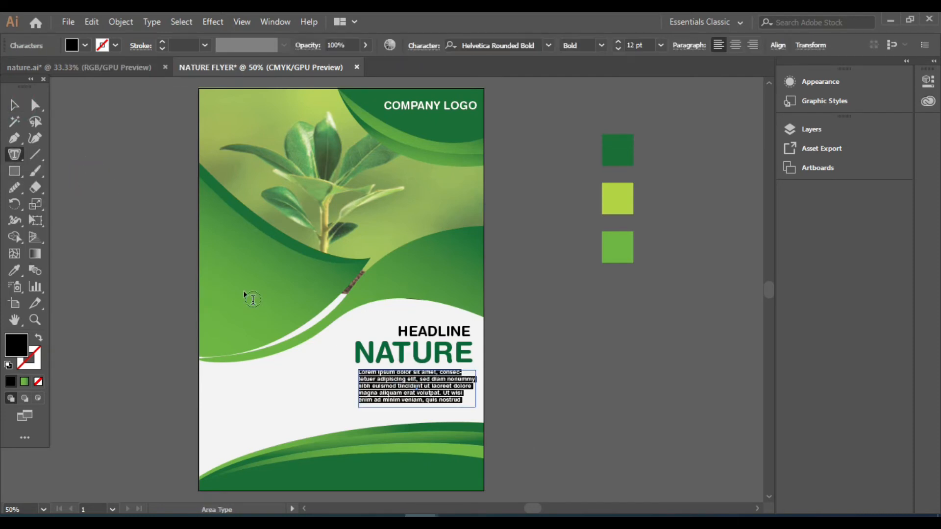
left_click(752, 46)
left_click(7, 105)
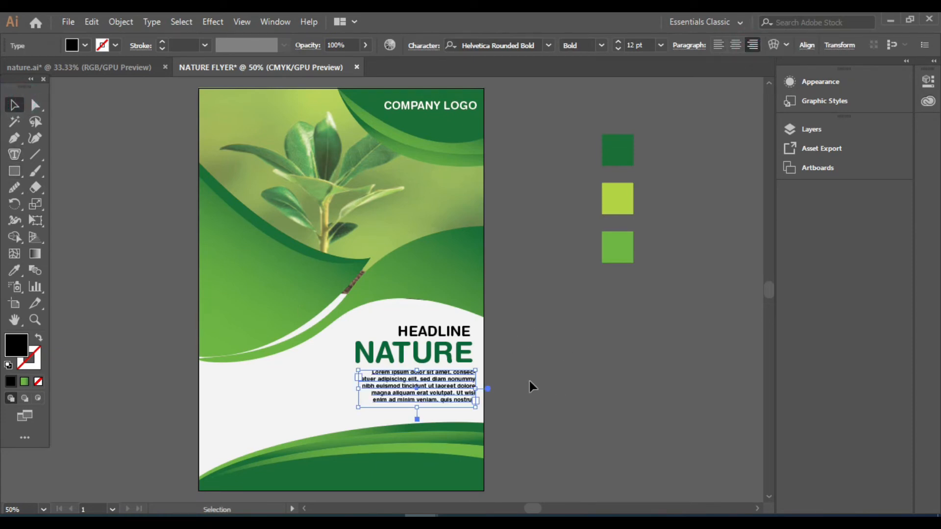
Adjust the HEADLINE, NATURE and body text blocks so their right edges roughly line up near the page margin.
left_click(529, 380)
left_click_drag(454, 383, 472, 332)
left_click(577, 366)
left_click(402, 382)
left_click(530, 382)
left_click(571, 334)
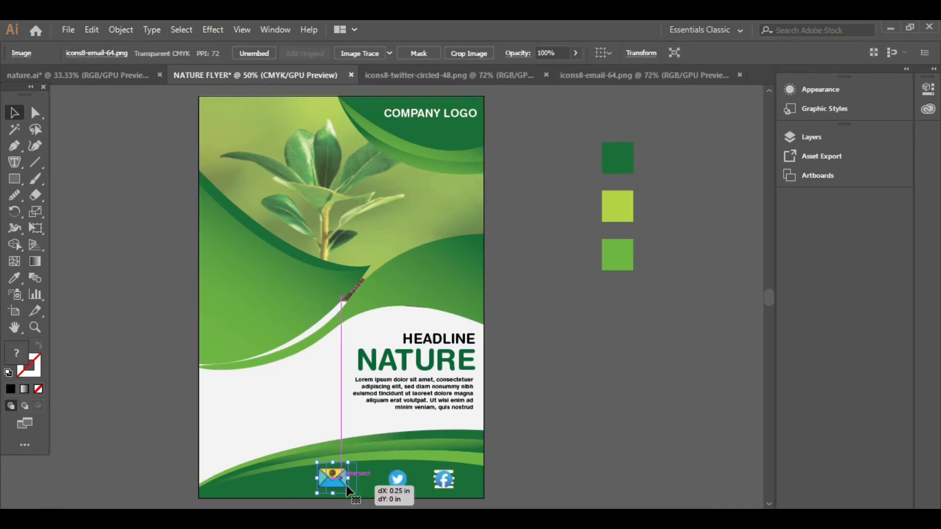
Scale the email icon down in the bottom green band and move it slightly left.
mouse_move(346, 482)
left_mouse_down()
mouse_move(357, 461)
mouse_move(350, 469)
left_mouse_up()
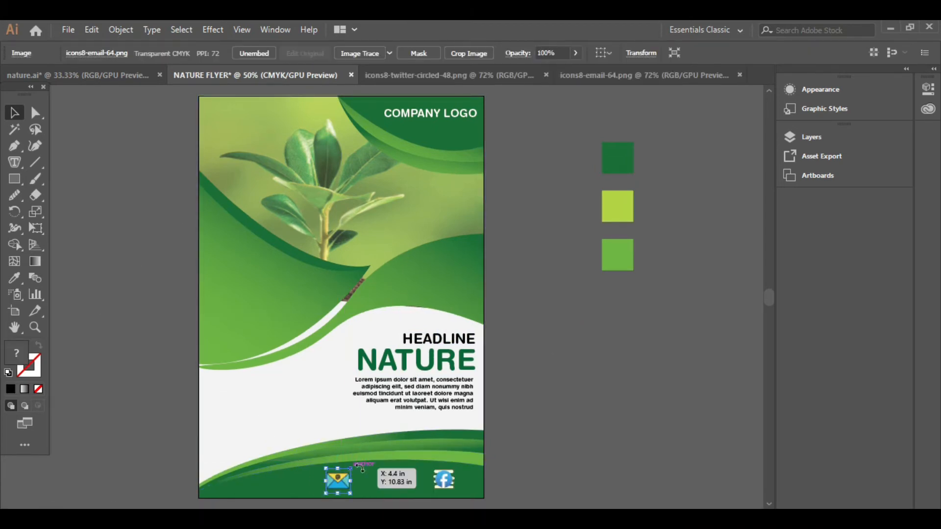
left_click(515, 453)
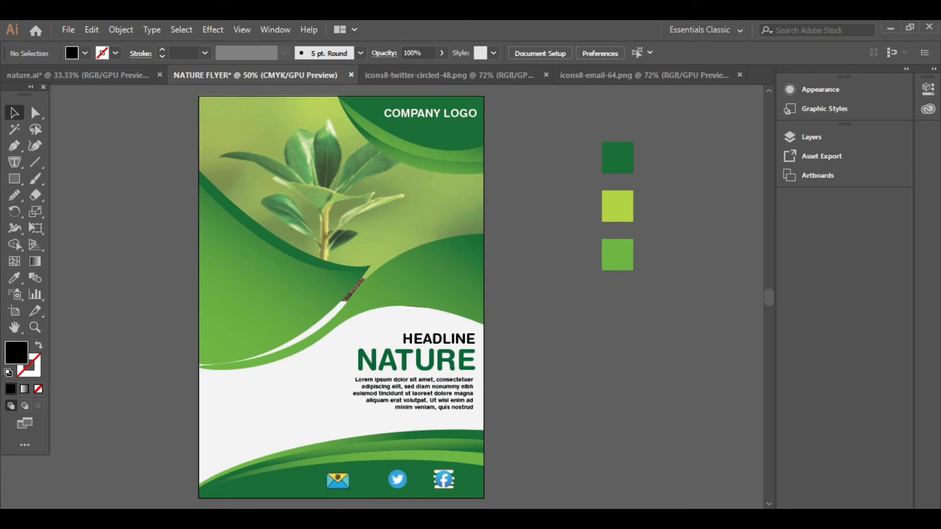
left_click(348, 488)
left_click_drag(350, 492, 335, 486)
left_click(565, 460)
Move the Facebook icon toward the page's right edge and bring the Twitter and email icons closer to it.
left_click_drag(398, 483, 386, 484)
left_click_drag(450, 486, 467, 486)
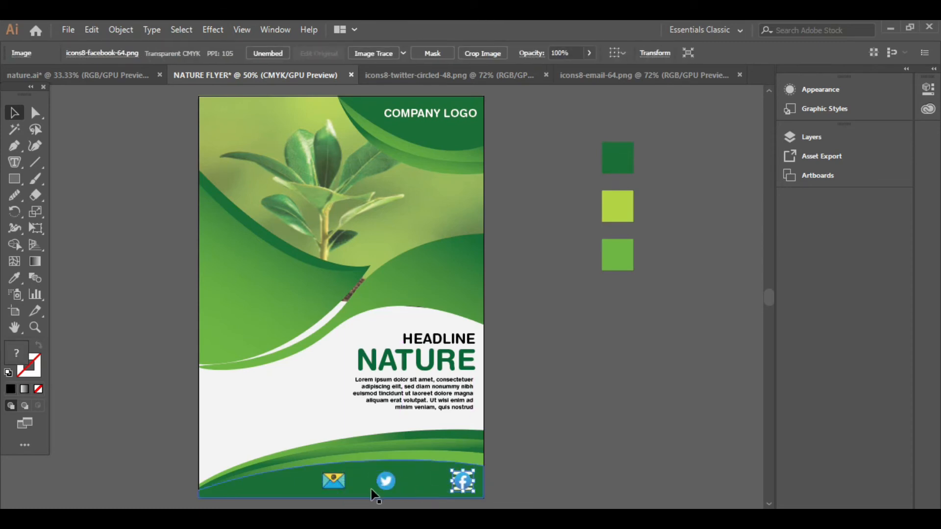
left_click_drag(385, 480, 413, 481)
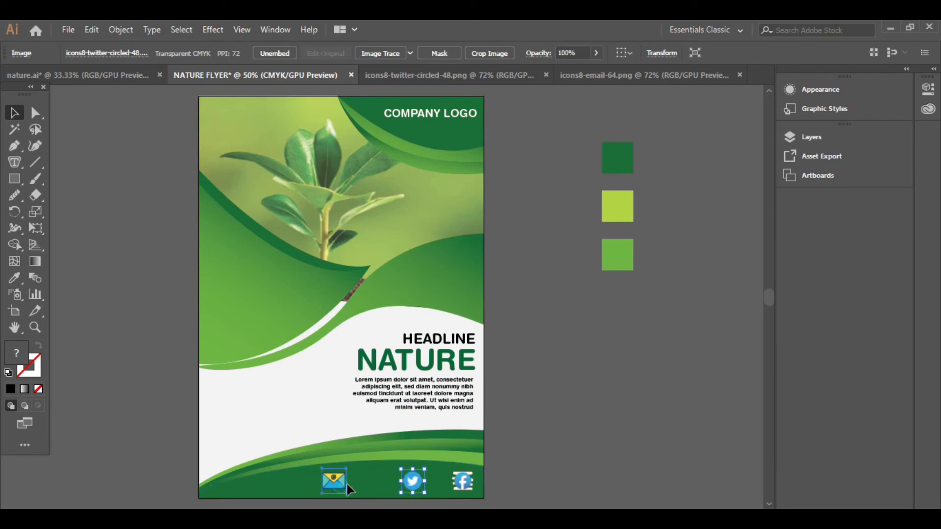
left_click_drag(349, 488, 385, 487)
Distribute the email, Twitter and Facebook icons evenly by horizontal centres and tighten the spacing toward the Facebook icon.
left_click(463, 484)
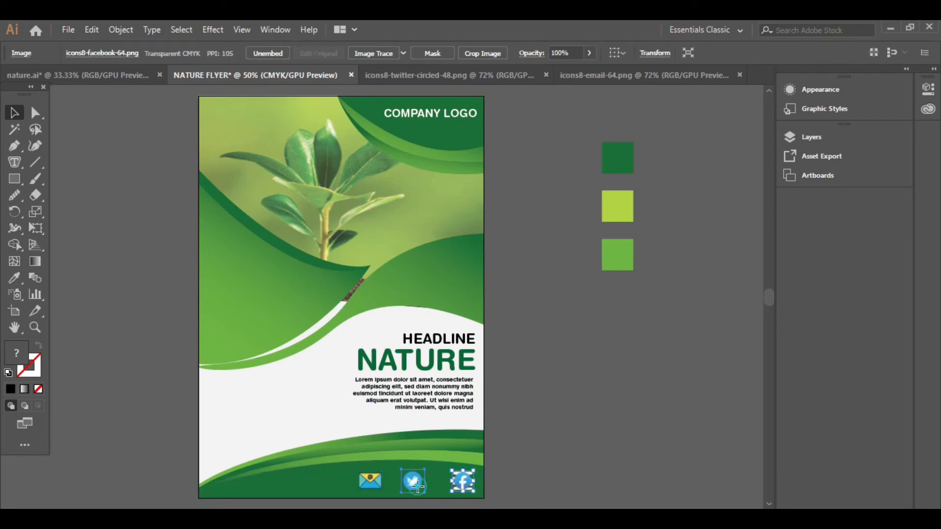
left_click(415, 485, "shift")
left_click(372, 487, "shift")
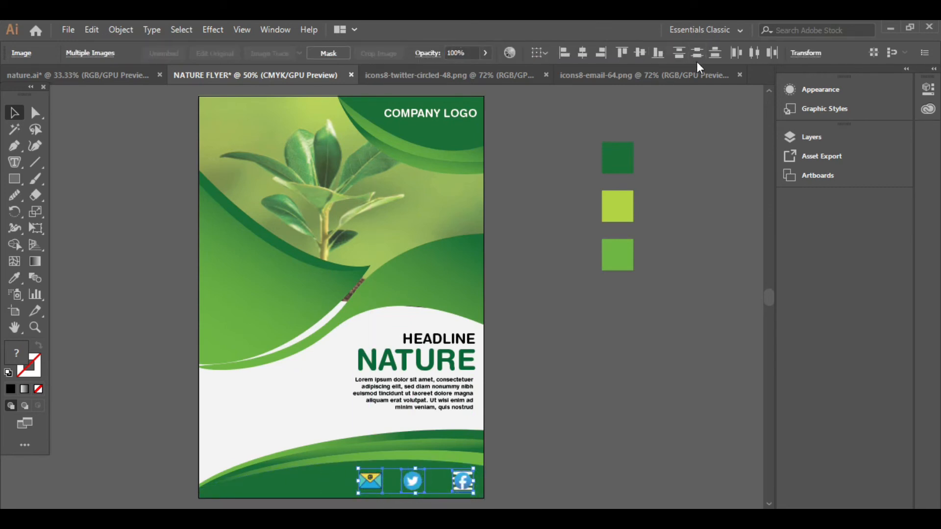
left_click(754, 53)
left_click(542, 297)
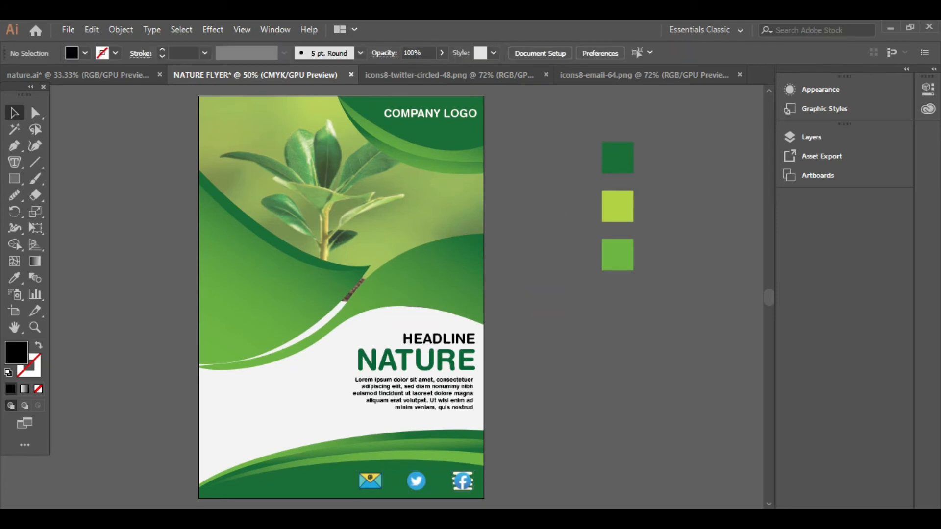
left_click_drag(419, 487, 394, 483)
left_click(573, 460)
Add the point text FOLLOW US in the dark green bottom band, left of the social icons.
left_click(14, 162)
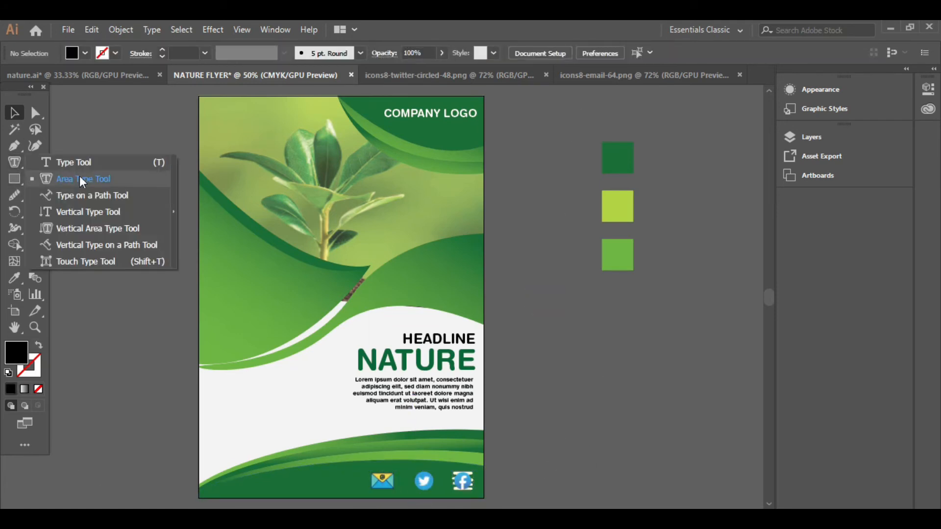
left_click(76, 162)
left_click(270, 481)
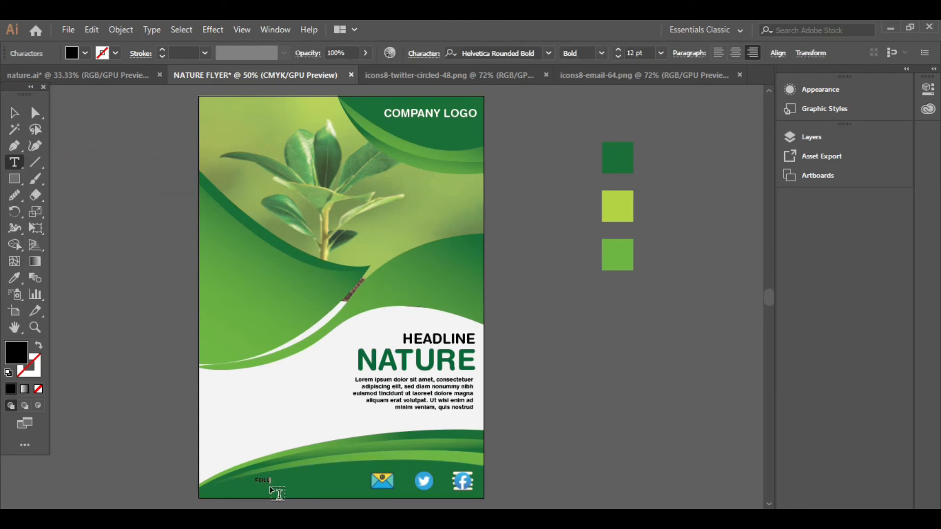
type("FOLLOW US")
key("Escape")
Fill the FOLLOW US text with white.
left_click(84, 53)
left_click(27, 77)
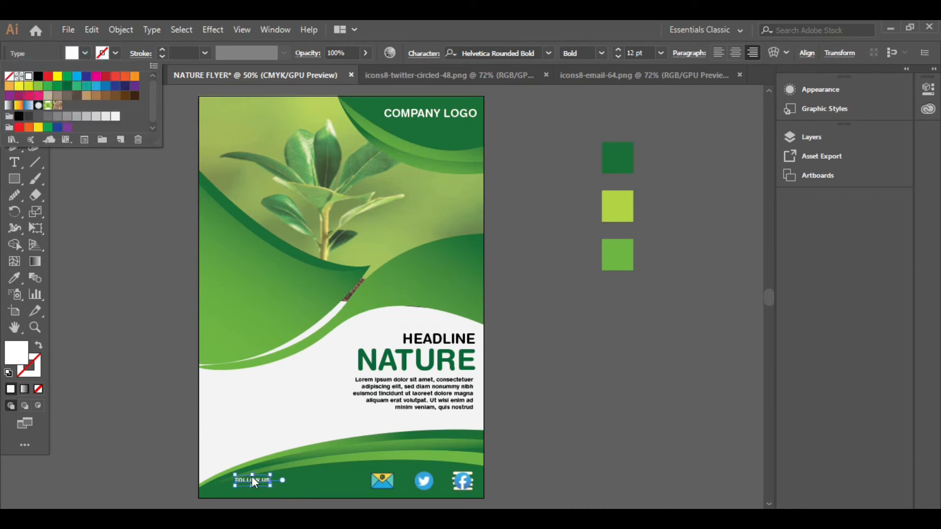
left_click(256, 480)
left_click(317, 498)
left_click(167, 412)
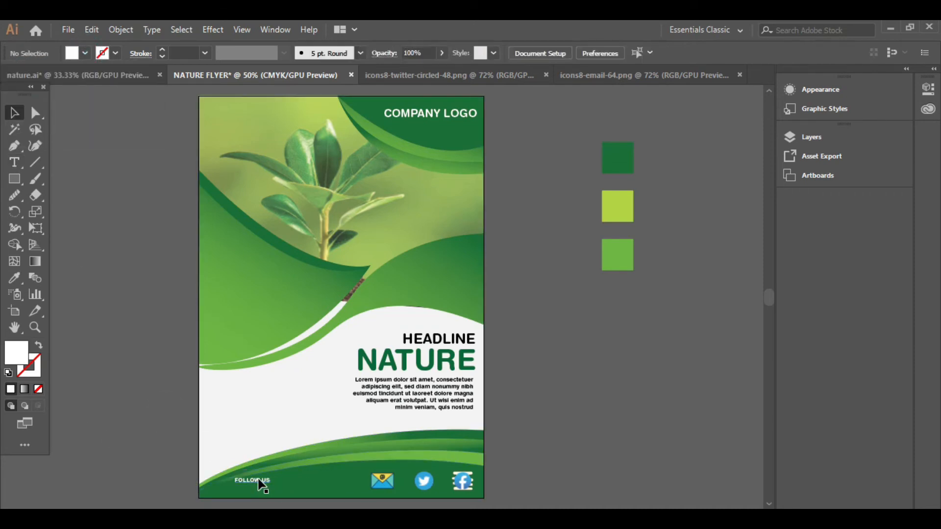
Move the FOLLOW US text beside the email icon and enlarge it to suit the height of the icon row.
left_click_drag(258, 482, 319, 483)
left_click(618, 49)
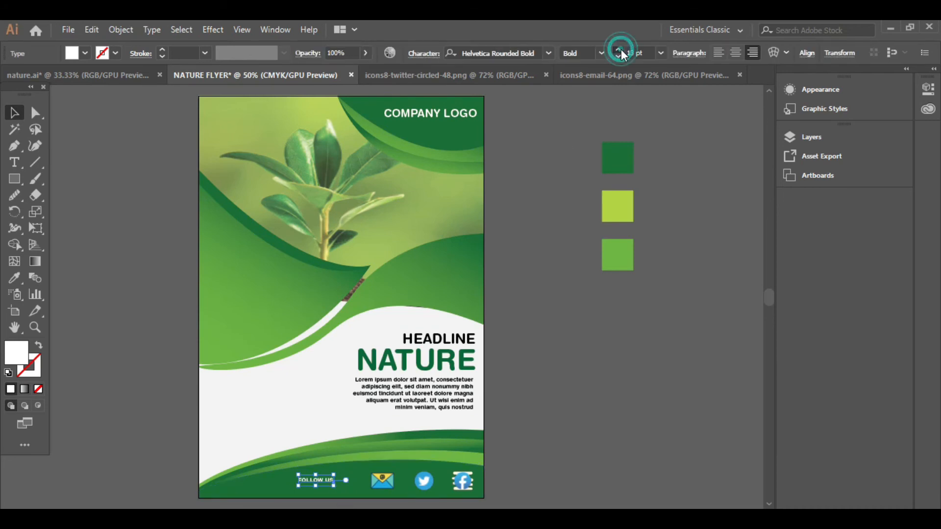
left_click(619, 49)
left_click(618, 49)
mouse_move(321, 481)
left_mouse_down()
mouse_move(339, 481)
mouse_move(319, 487)
left_mouse_up()
left_click(577, 435)
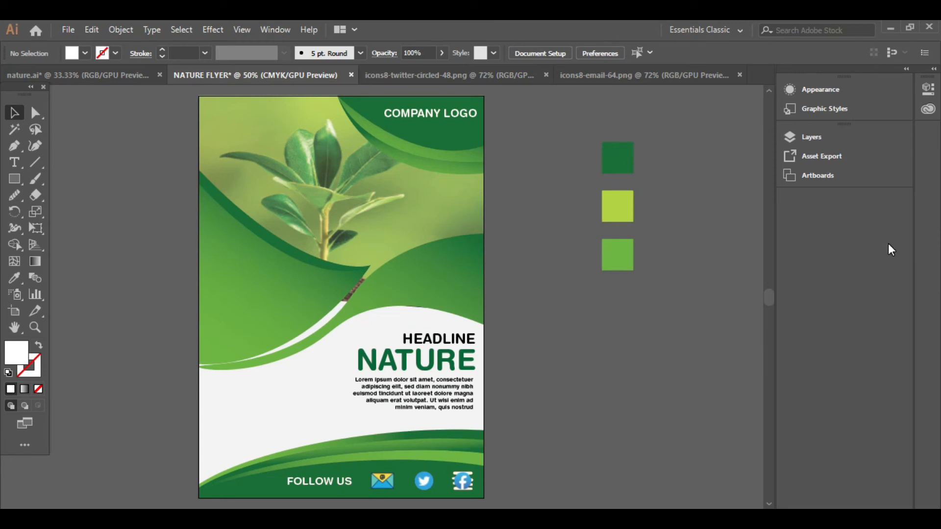
Draw a closed leaf-shaped curve with the Pen tool at the flyer's lower left edge, resting on the bottom green curves.
key("p")
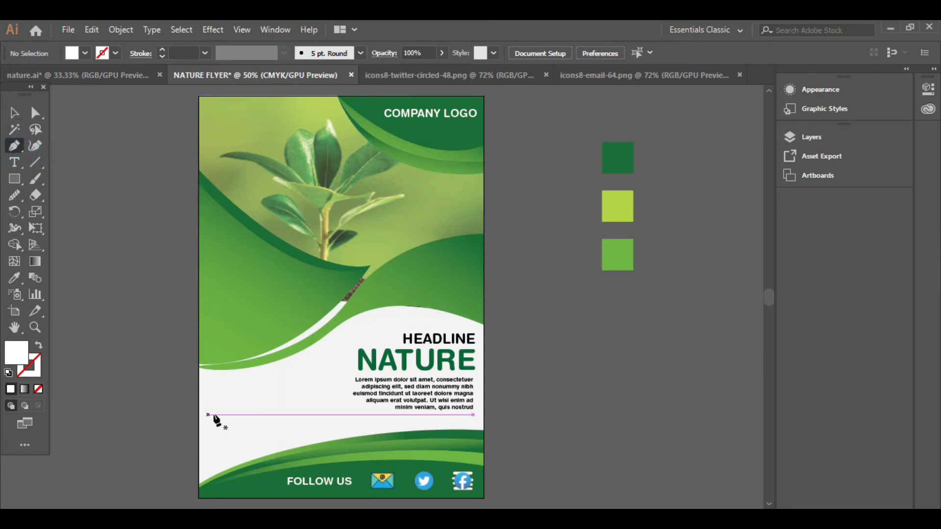
left_click(199, 408)
left_click(198, 485)
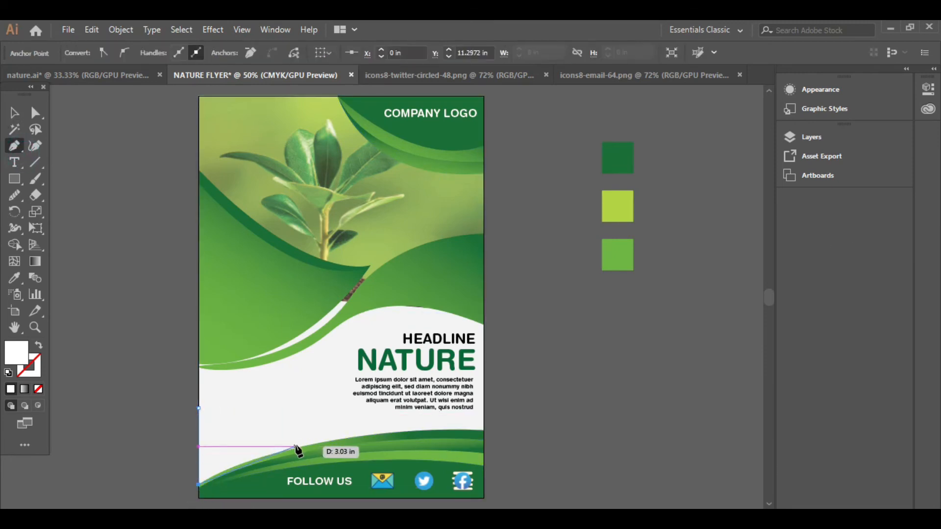
left_click_drag(302, 446, 345, 437)
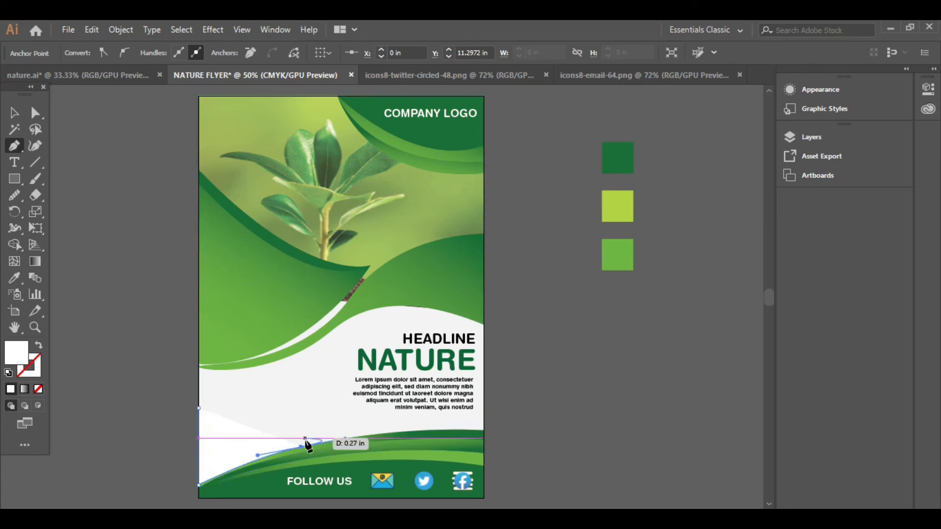
left_click_drag(199, 407, 129, 416)
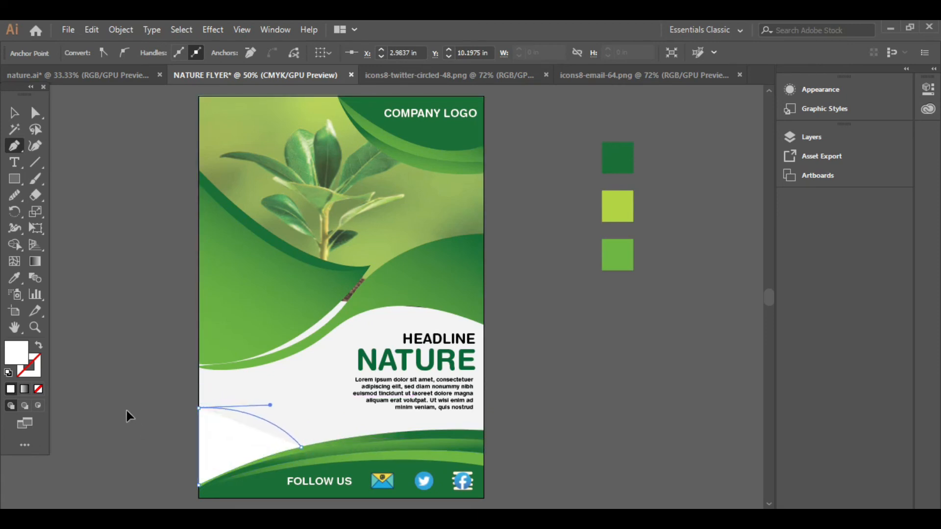
Fill the new lower-left shape with the green gradient sampled from the large green shape above it.
left_click(20, 276)
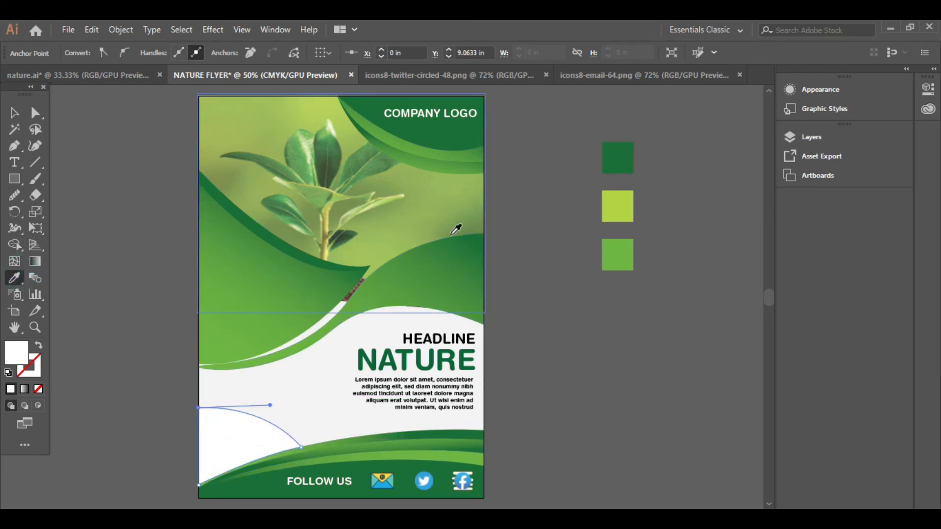
left_click(212, 261)
left_click(14, 113)
left_click(134, 280)
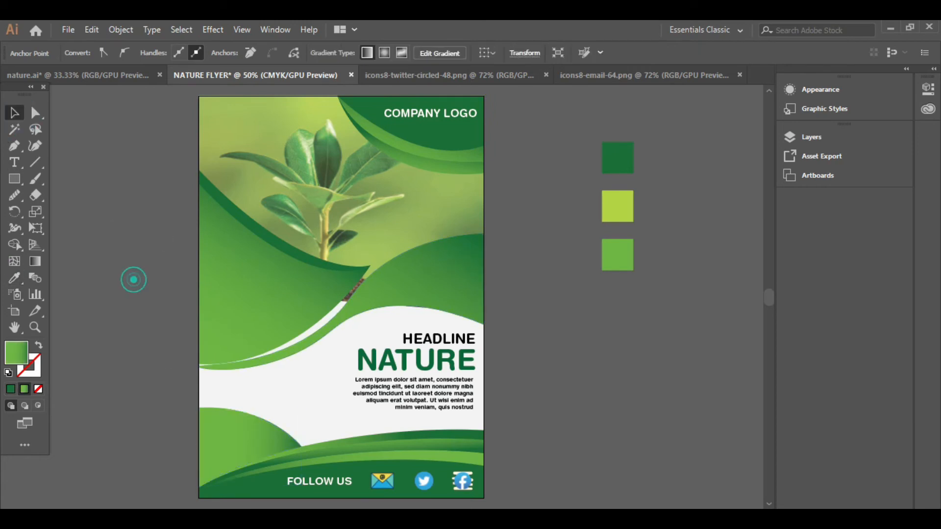
Redirect the lower-left shape's gradient diagonally, from light green at its bottom corner to dark green at its upper edge.
left_click(235, 442)
left_click(35, 262)
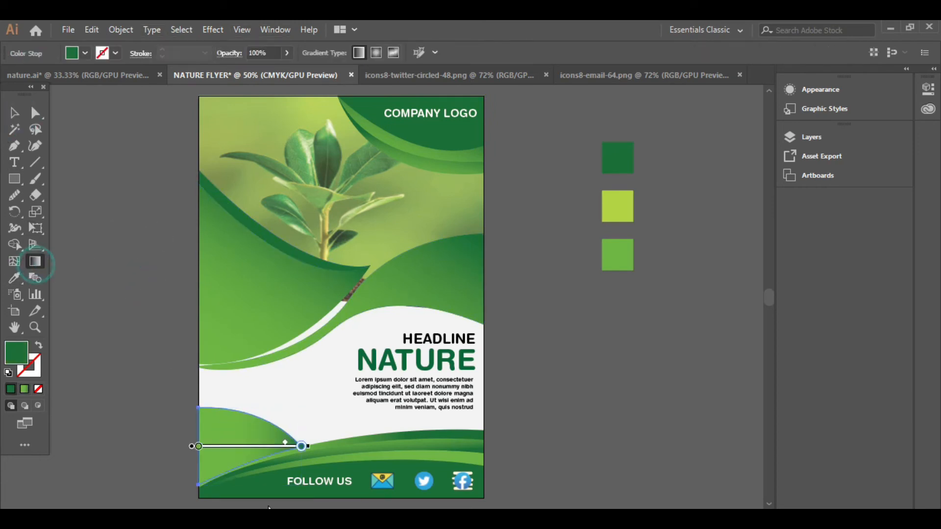
left_click_drag(269, 386, 260, 445)
mouse_move(170, 497)
left_mouse_down()
mouse_move(227, 387)
mouse_move(202, 443)
left_mouse_up()
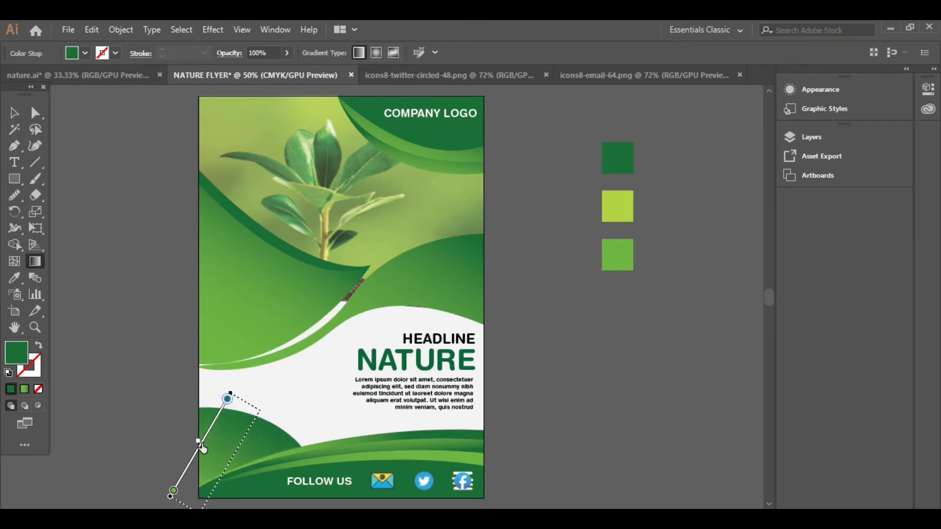
left_click(15, 114)
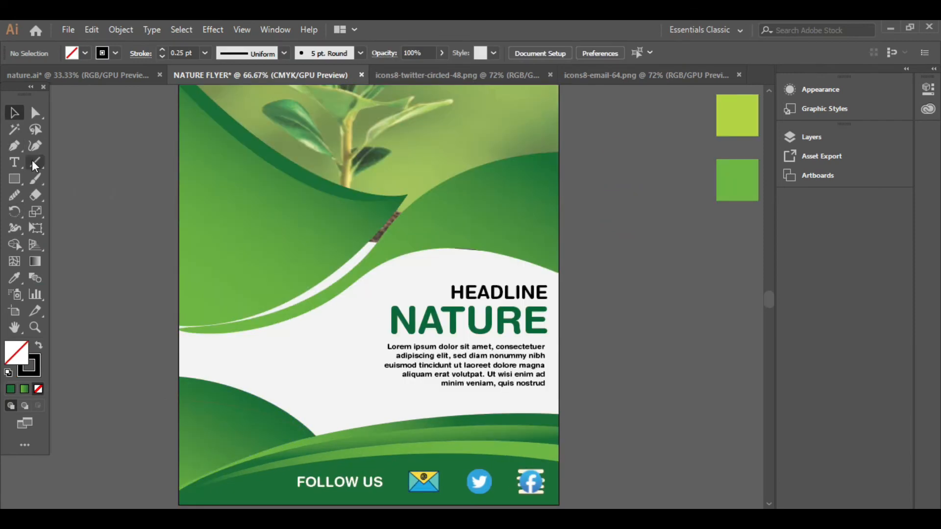
Draw an open curve with the Pen tool inside the lower-left shape, from the flyer's left edge to the shape's pointed tip.
left_click(21, 147)
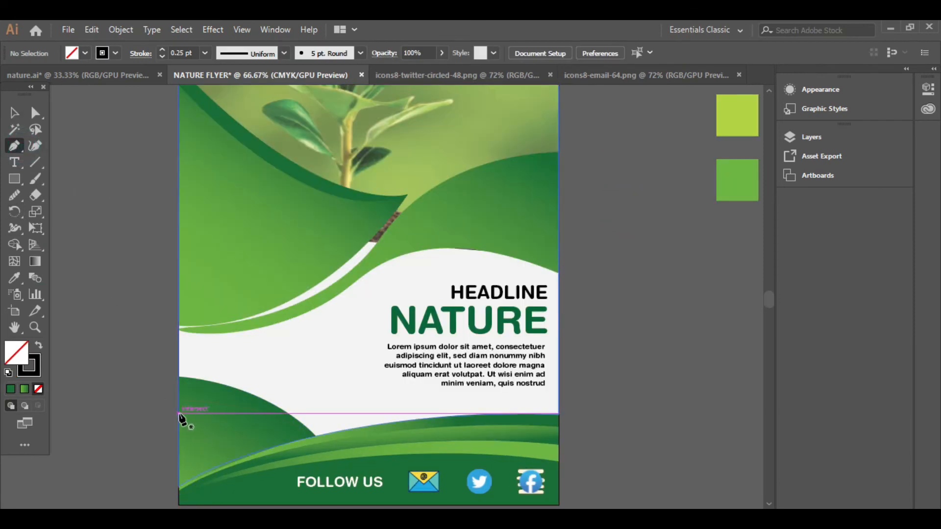
left_click(179, 414)
left_click_drag(315, 436, 376, 475)
left_click(178, 413)
left_click(15, 112)
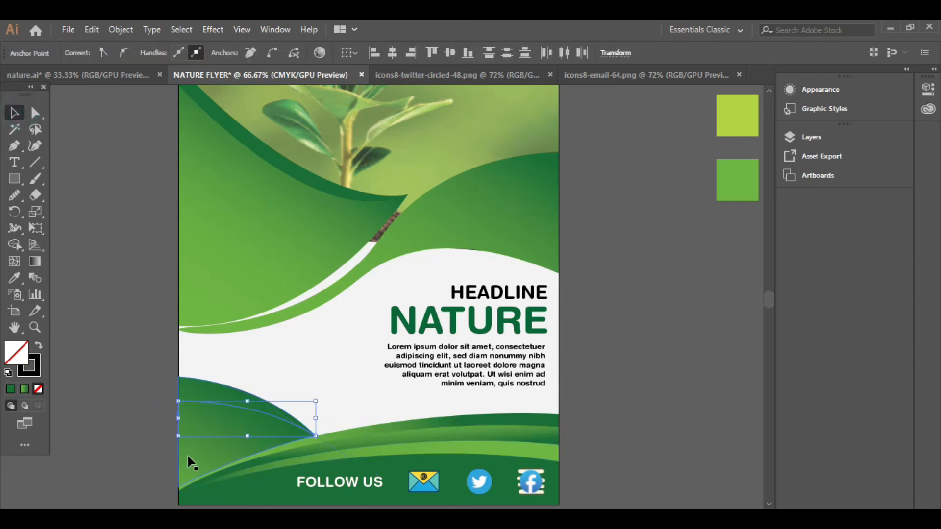
left_click(116, 380)
Draw a second curve just below the first one, running from near the shape's tip to the flyer's left edge.
left_click(15, 145)
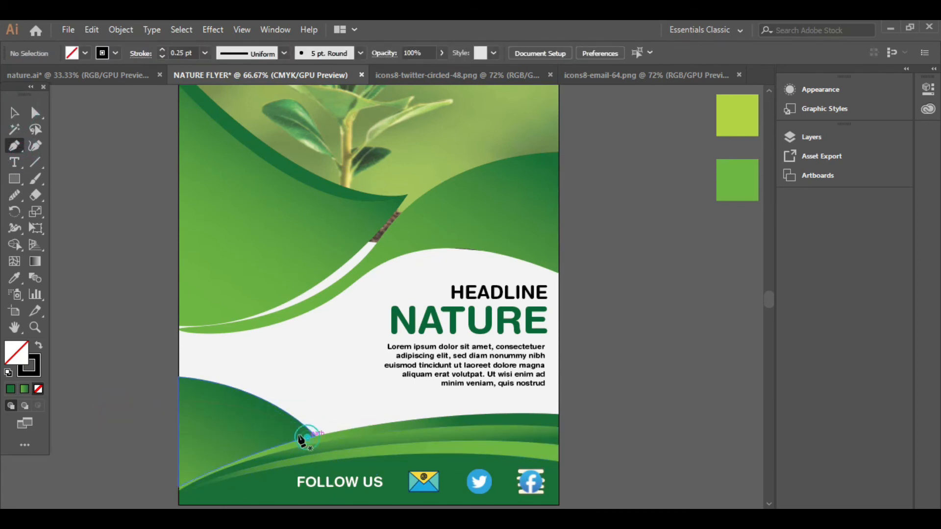
left_click(304, 437)
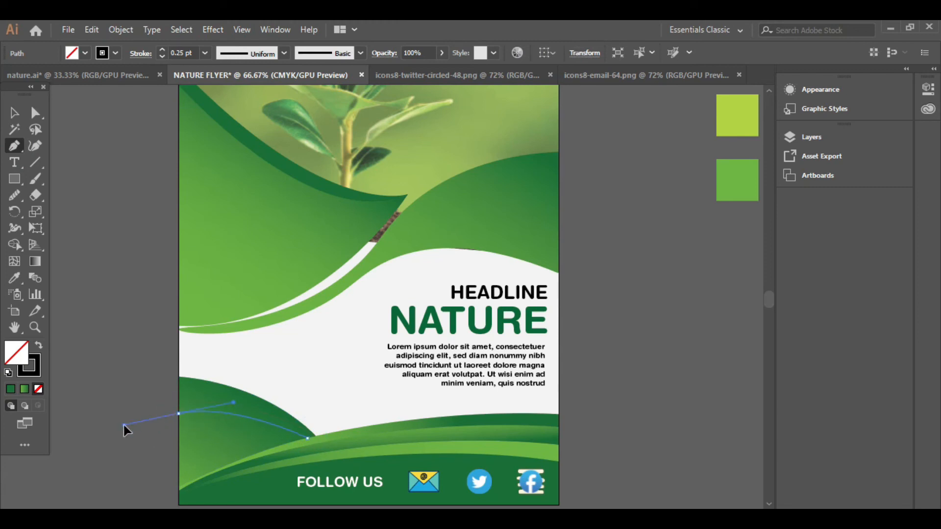
left_click(14, 112)
left_click(119, 370)
left_click(216, 431)
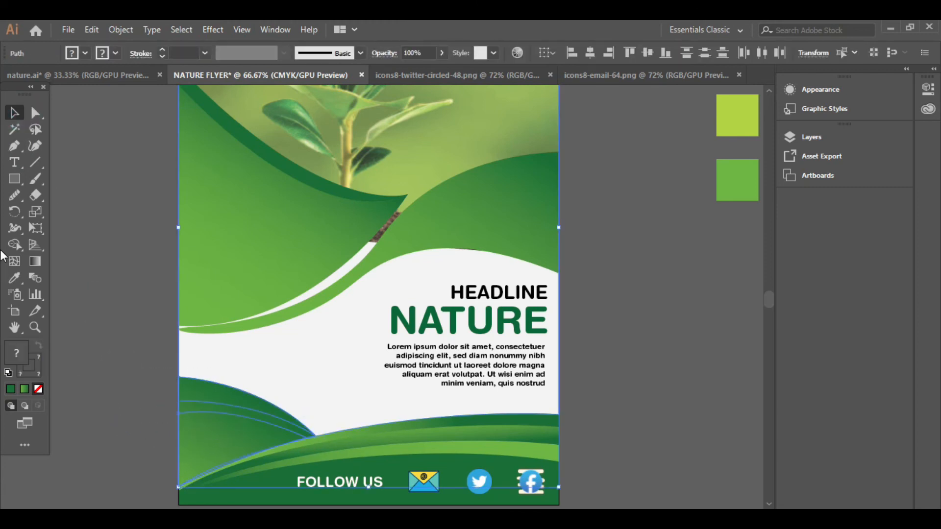
left_click(15, 244)
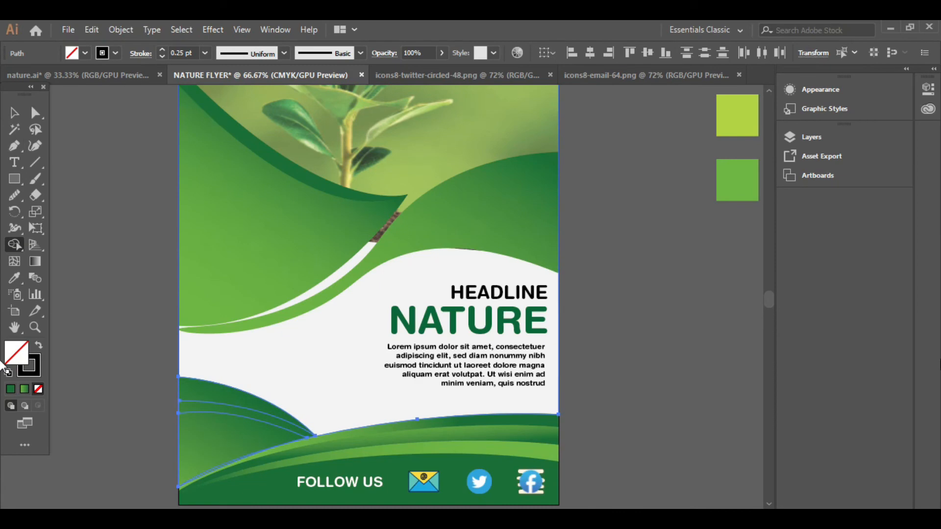
left_click(15, 112)
left_click(69, 256)
Stretch the upper dividing curve upward and slightly past the flyer's left edge, widening its gap to the lower curve.
left_click(205, 411)
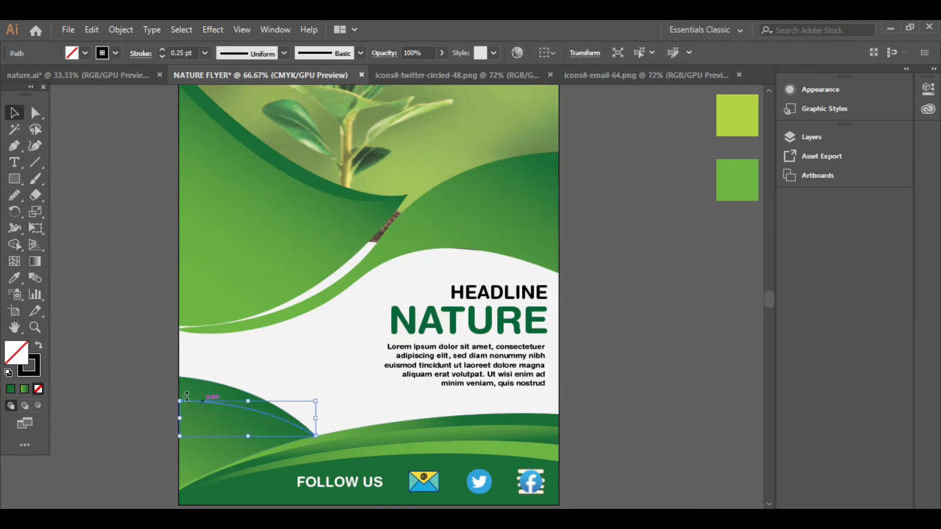
mouse_move(178, 377)
left_mouse_down()
mouse_move(180, 402)
mouse_move(177, 394)
left_mouse_up()
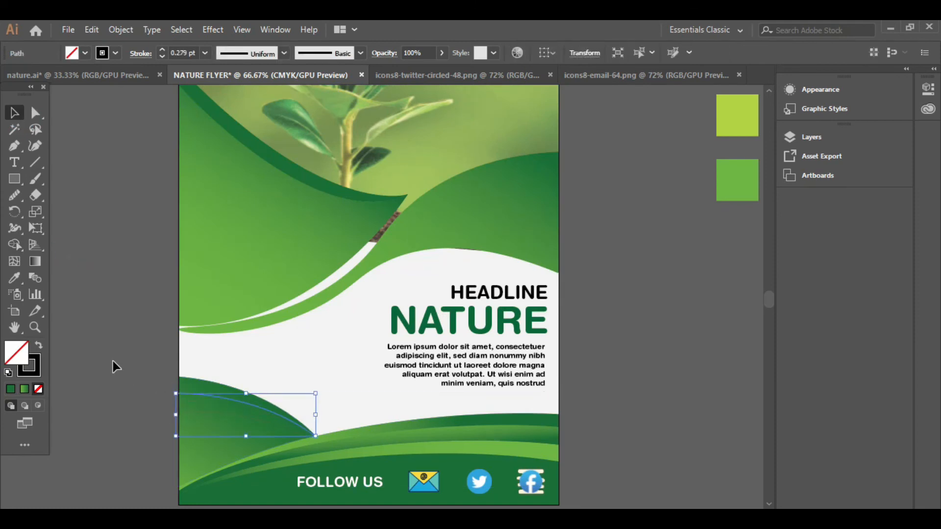
left_click(113, 361)
Divide the lower-left shape into three segments along the two curves with the Shape Builder tool.
left_click(212, 412)
left_click(203, 424, "shift")
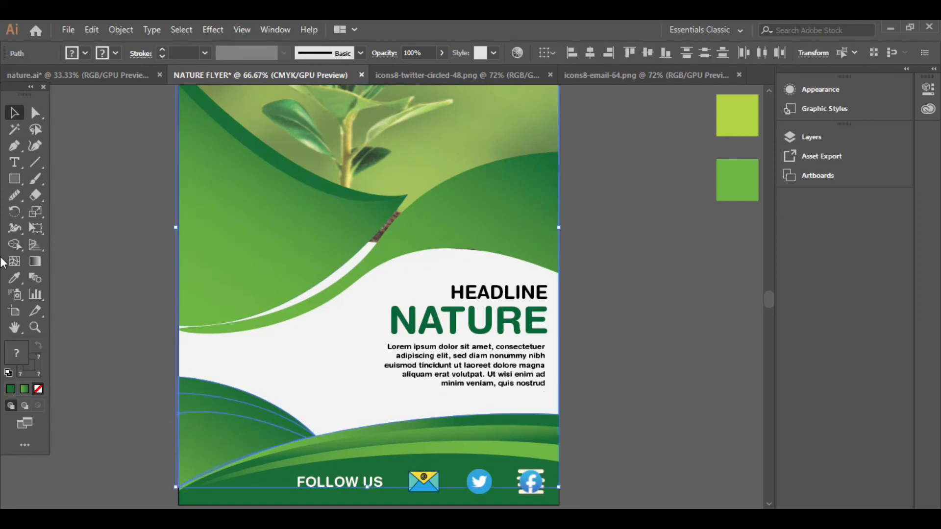
left_click(15, 245)
left_click(227, 405)
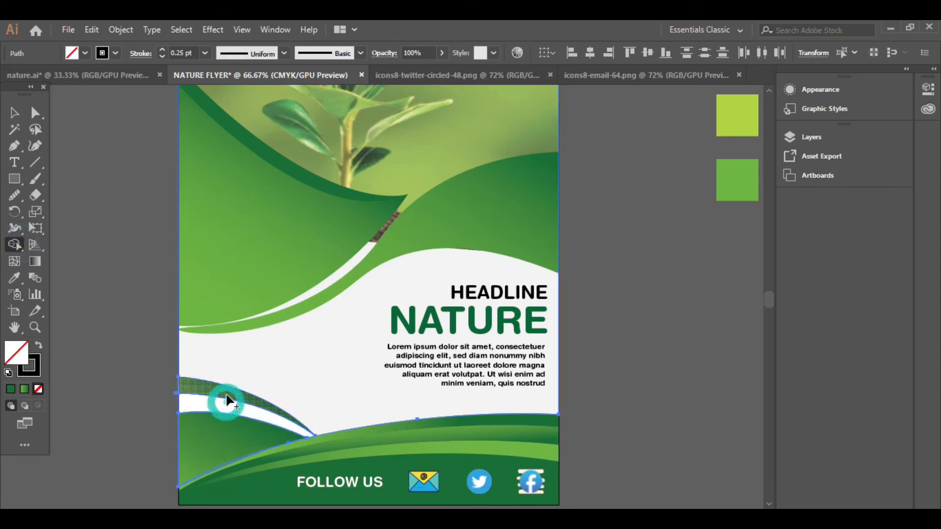
left_click(224, 441)
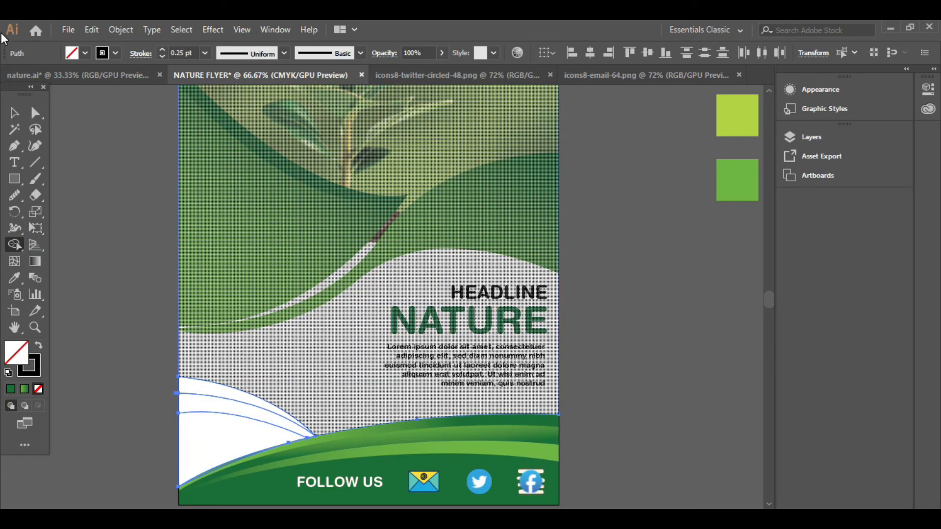
Fill the lowest segment of the divided shape with the gradient sampled from the green curve above the headline.
left_click(14, 112)
left_click(181, 427)
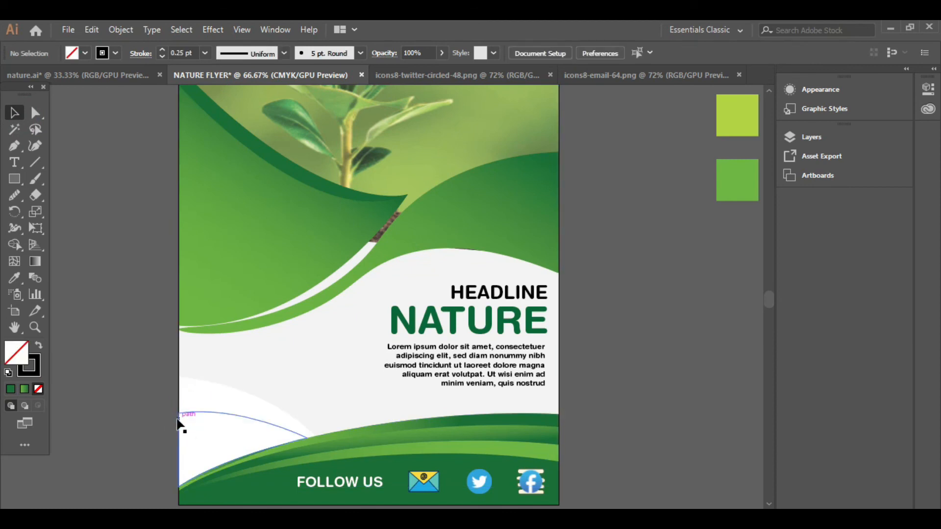
left_click(14, 278)
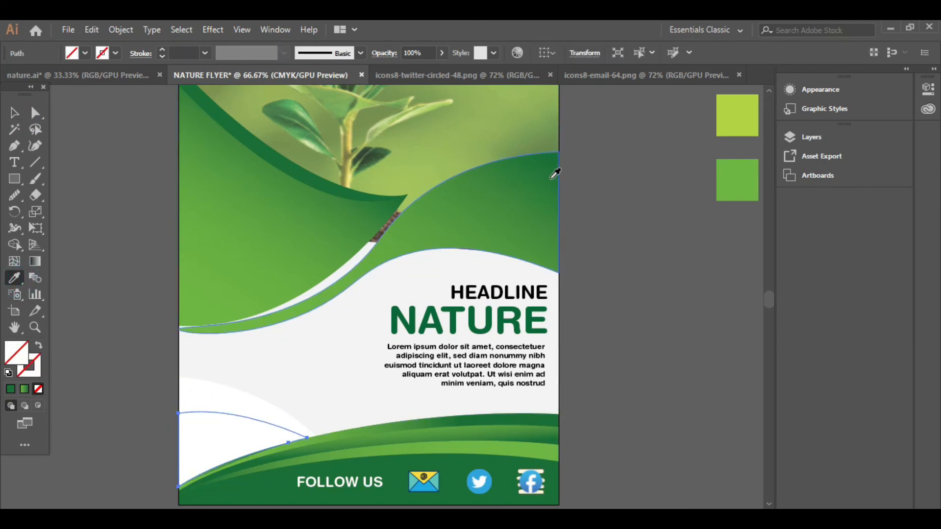
left_click(554, 168)
left_click(14, 112)
left_click(73, 315)
Fill the middle segment with the gradient sampled from the uppermost band of the bottom curves.
left_click(178, 395)
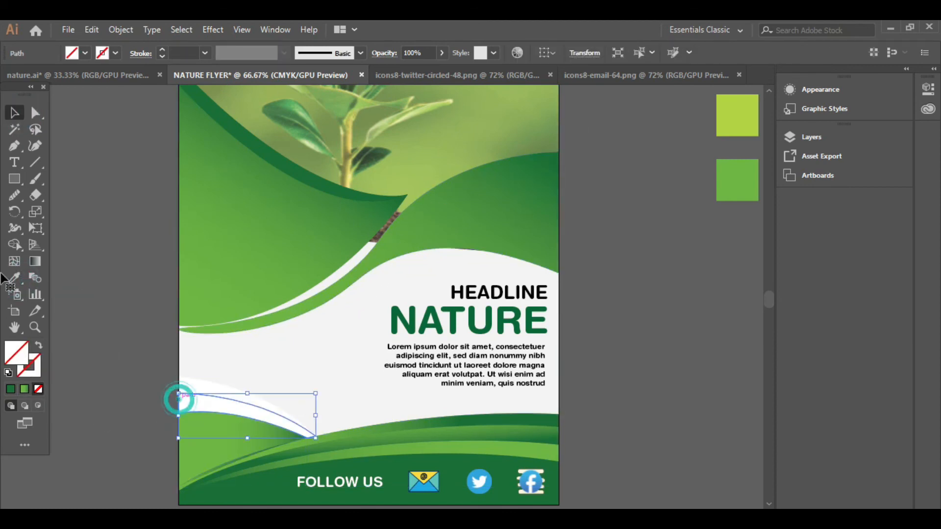
left_click(15, 278)
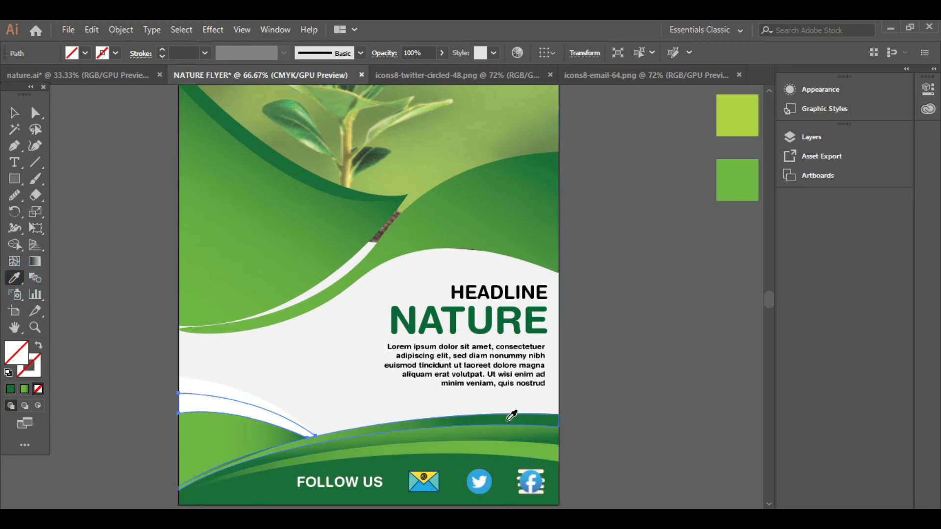
left_click(508, 419)
key("v")
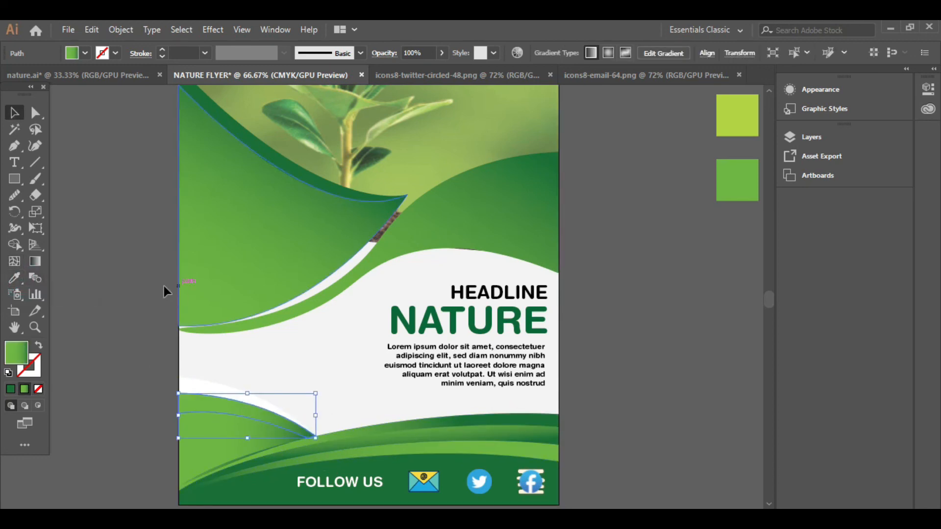
Fill the top segment of the divided shape with the green gradient sampled from the middle segment.
left_click(181, 380)
key("i")
left_click(253, 415)
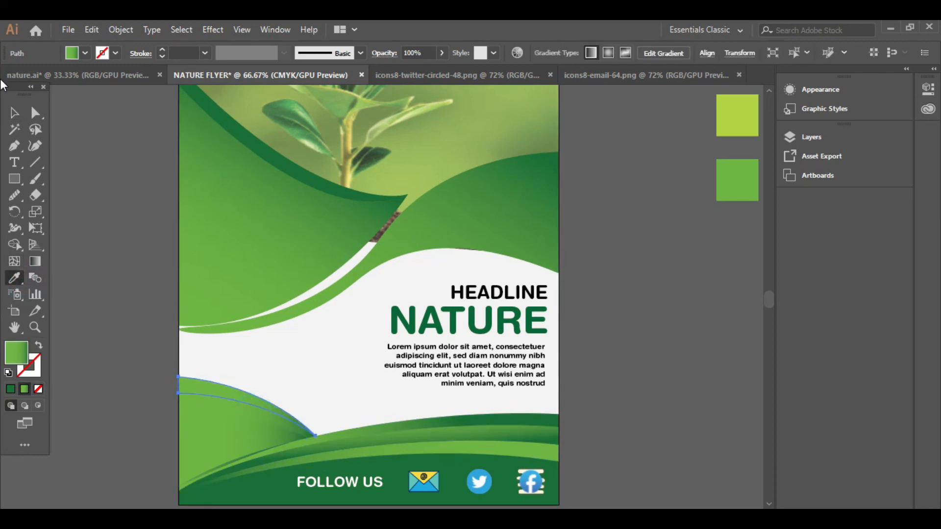
left_click(14, 113)
left_click(57, 296)
Redirect the lowest segment's gradient to run nearly vertically, from light green at the bottom to dark green along its upper edge.
left_click(196, 455)
key("g")
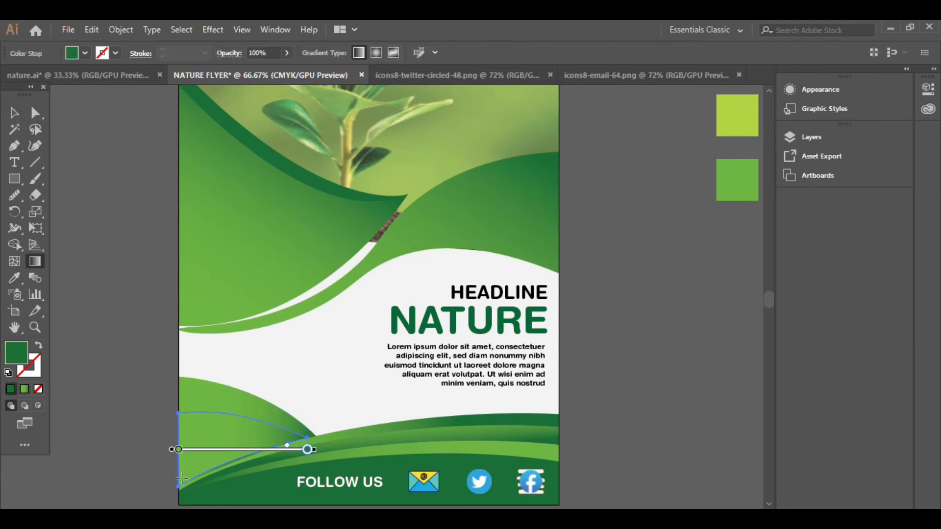
mouse_move(146, 496)
left_mouse_down()
mouse_move(216, 404)
mouse_move(196, 401)
mouse_move(160, 466)
left_mouse_up()
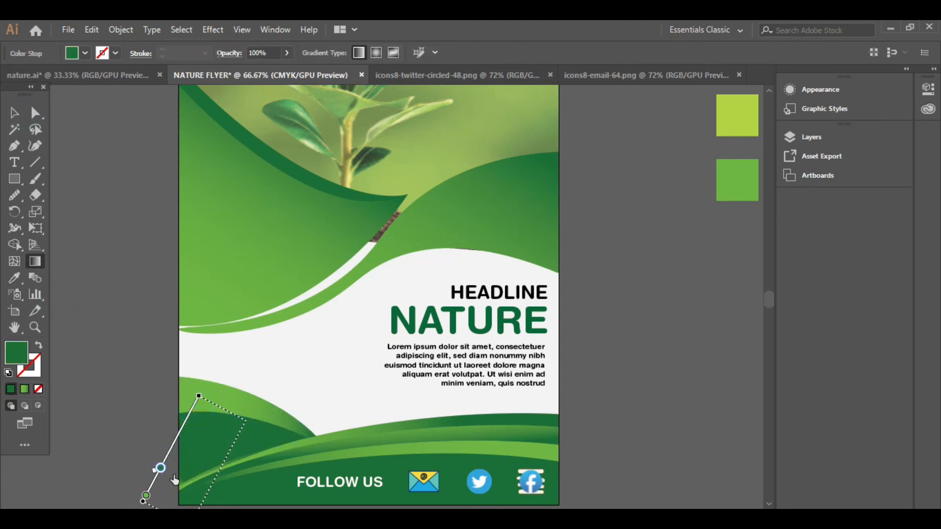
left_click_drag(198, 395, 275, 301)
left_click_drag(171, 442, 218, 465)
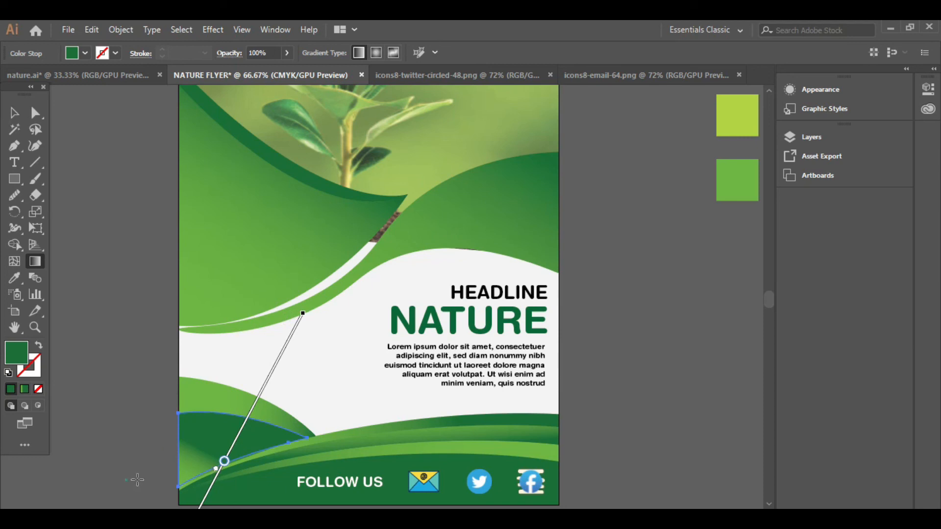
mouse_move(121, 484)
left_mouse_down()
mouse_move(313, 306)
mouse_move(293, 323)
left_mouse_up()
mouse_move(177, 437)
left_mouse_down()
mouse_move(253, 359)
mouse_move(236, 379)
left_mouse_up()
left_click_drag(126, 481, 149, 460)
left_click_drag(235, 379, 189, 421)
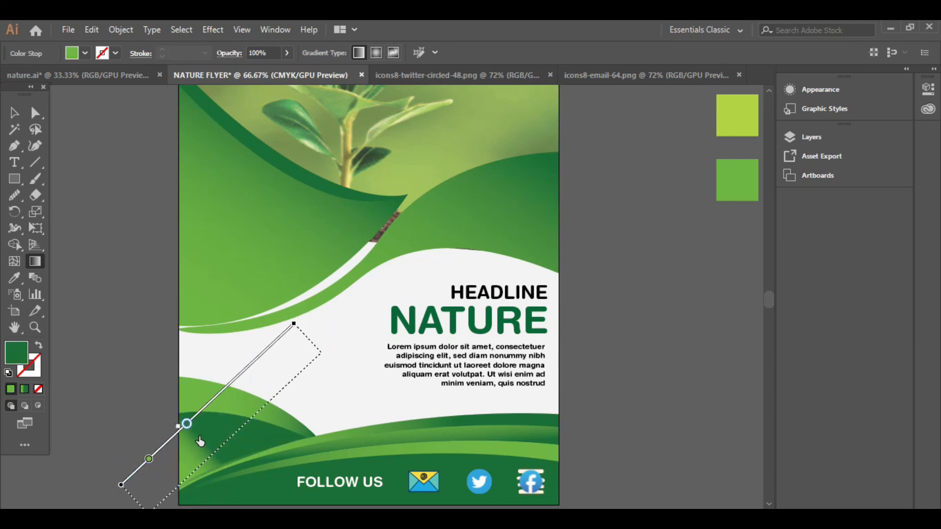
left_click_drag(244, 337, 244, 489)
scroll(244, 488, "down", 2)
left_click_drag(177, 471, 290, 255)
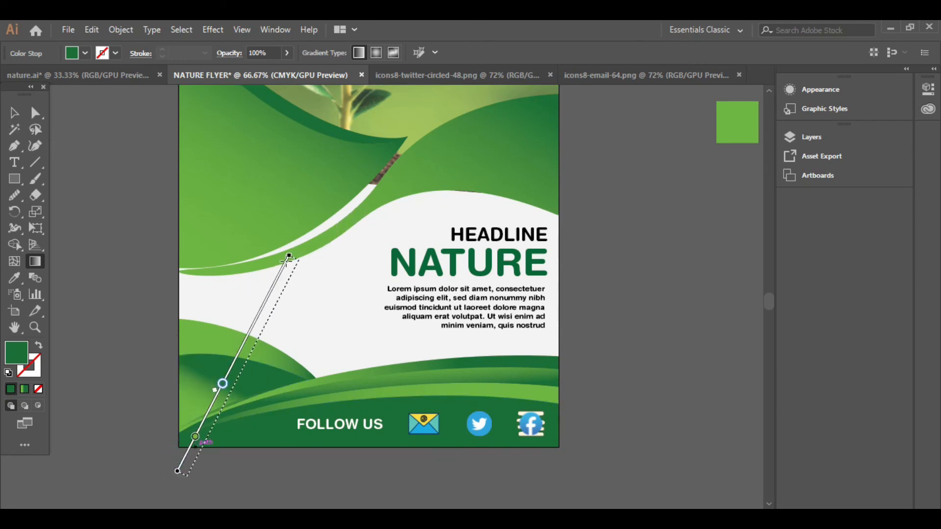
key("ctrl+z")
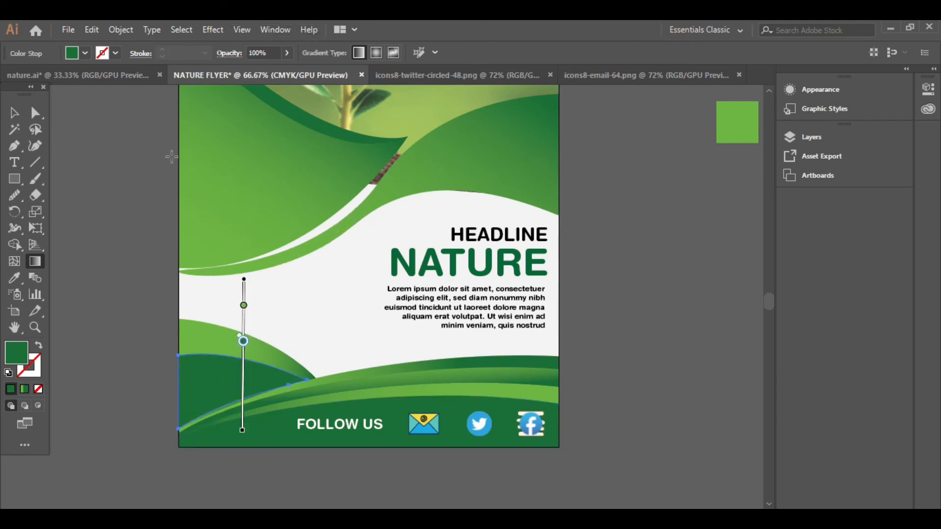
left_click_drag(158, 445, 188, 222)
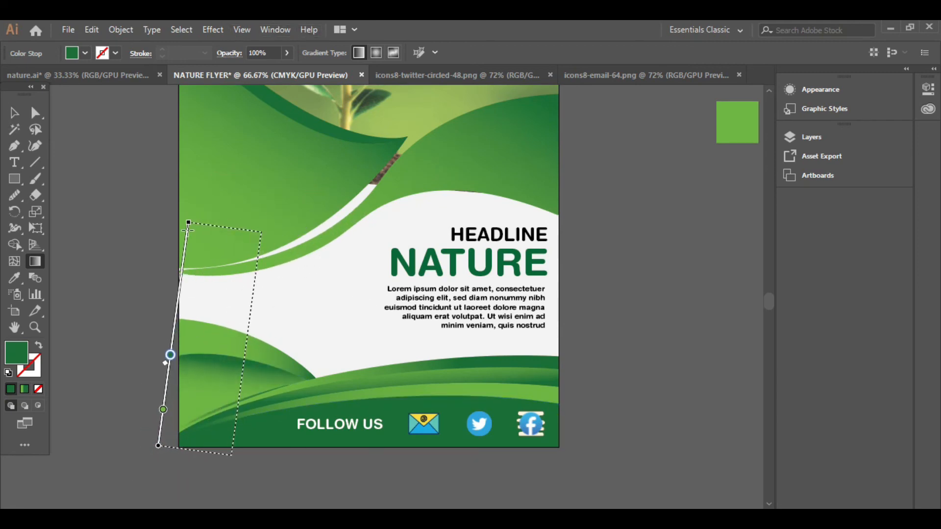
key("v")
left_click(66, 273)
Redirect the middle segment's gradient nearly vertically, with light green below and dark green along its upper edge.
left_click(203, 345)
key("g")
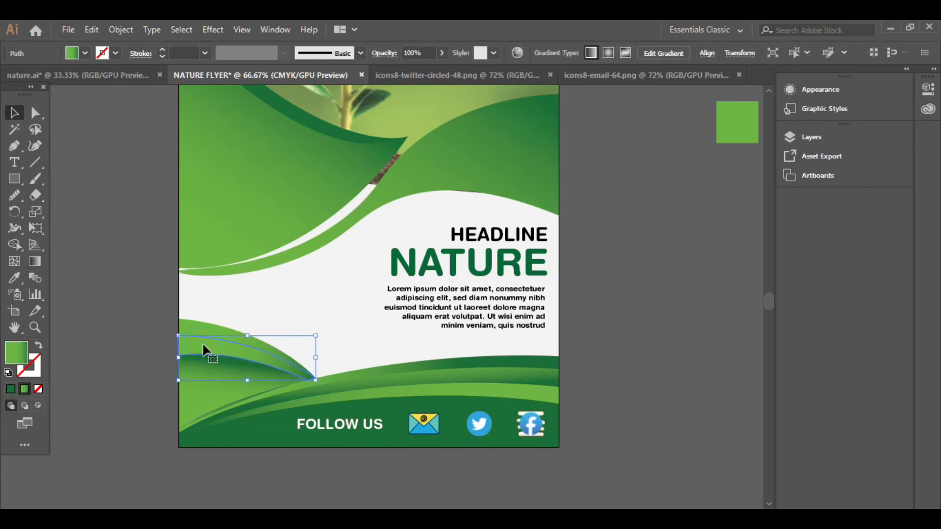
mouse_move(161, 403)
left_mouse_down()
mouse_move(157, 357)
mouse_move(194, 308)
mouse_move(177, 330)
left_mouse_up()
left_click(14, 113)
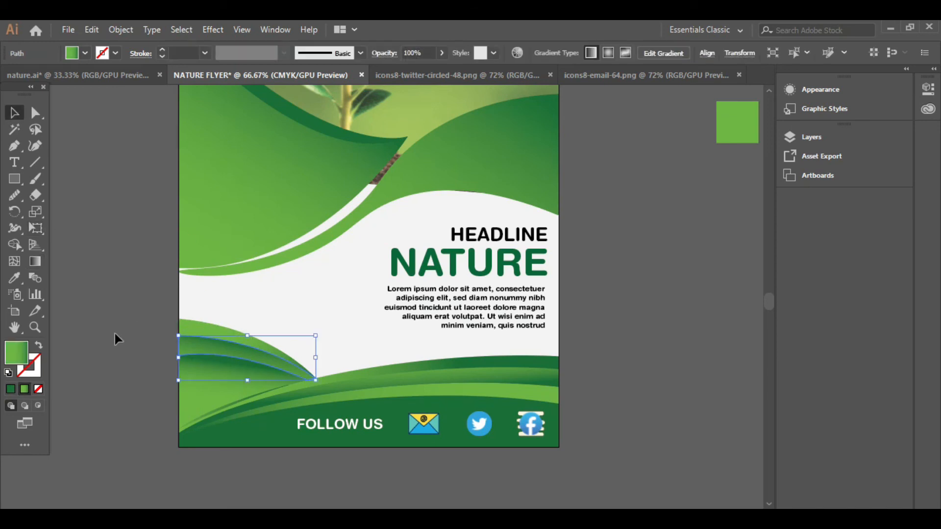
Redirect the top leaf segment's gradient to run nearly vertically, from light green below to dark green along its upper edge.
left_click(114, 334)
left_click(204, 324)
key("g")
mouse_move(155, 435)
left_mouse_down()
mouse_move(193, 288)
mouse_move(184, 313)
left_mouse_up()
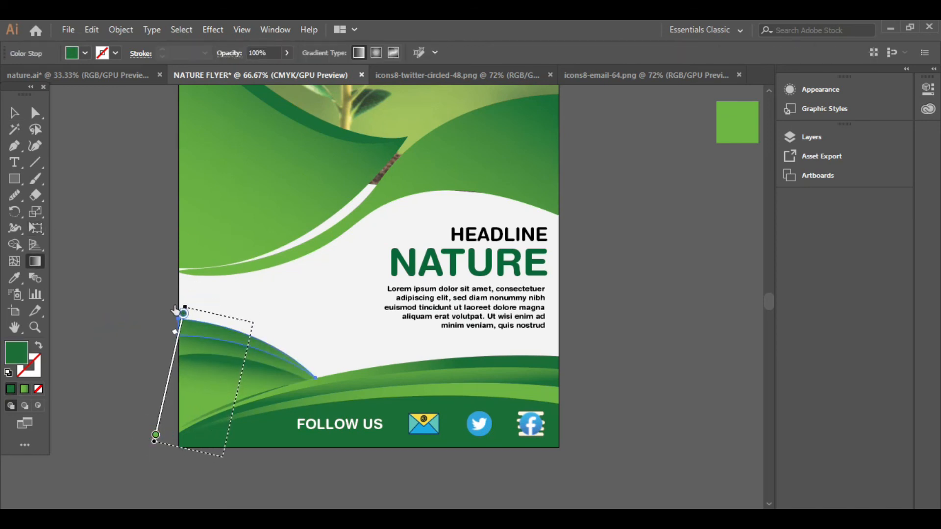
left_click(14, 113)
left_click(645, 334)
Readjust the lowest leaf segment's gradient to run nearly vertically, with dark green confined to its upper edge and light green below.
left_click(227, 388)
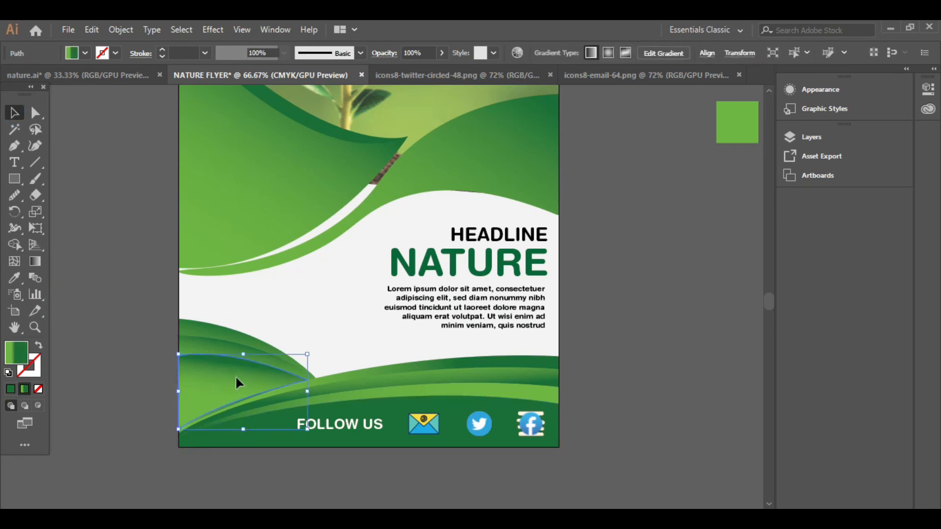
key("g")
mouse_move(174, 431)
left_mouse_down()
mouse_move(194, 392)
mouse_move(170, 279)
mouse_move(283, 216)
left_mouse_up()
mouse_move(332, 365)
left_mouse_down()
mouse_move(77, 382)
mouse_move(79, 395)
left_mouse_up()
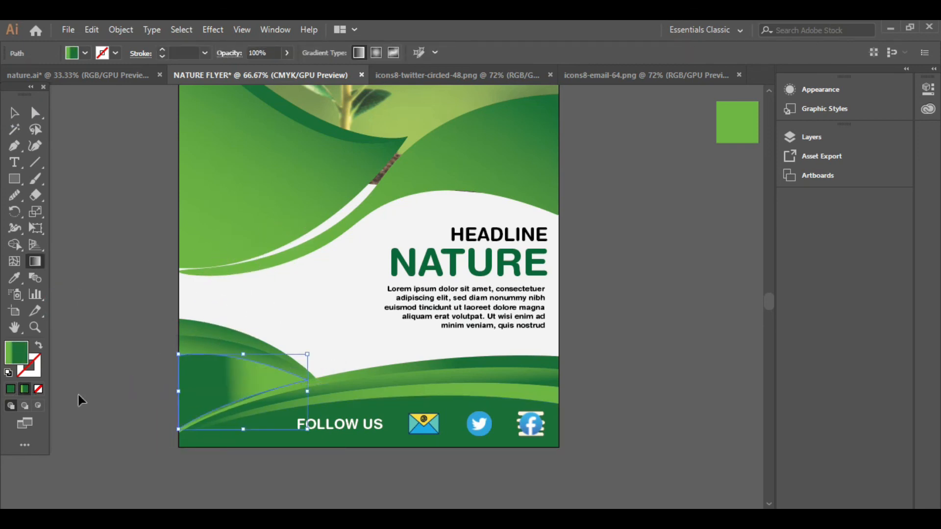
left_click_drag(201, 449, 314, 232)
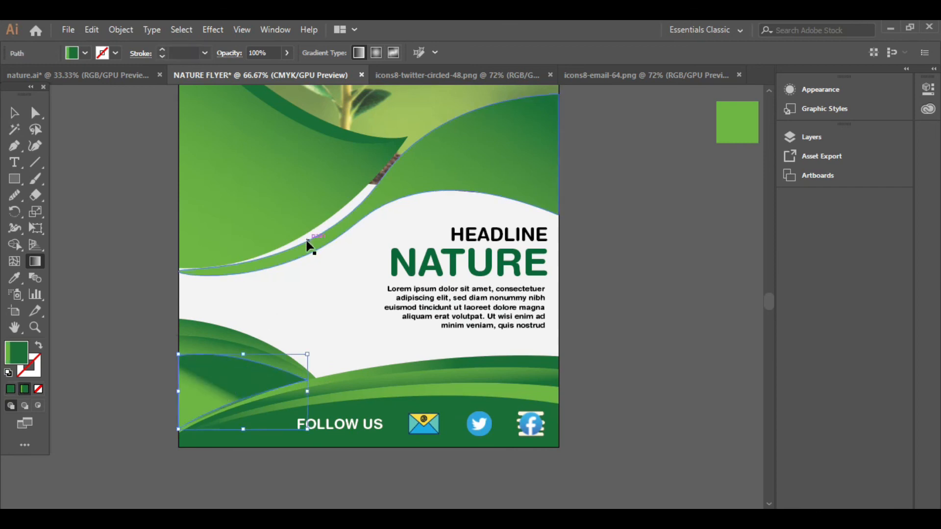
left_click_drag(232, 455, 261, 232)
left_click_drag(241, 381, 244, 365)
left_click(15, 114)
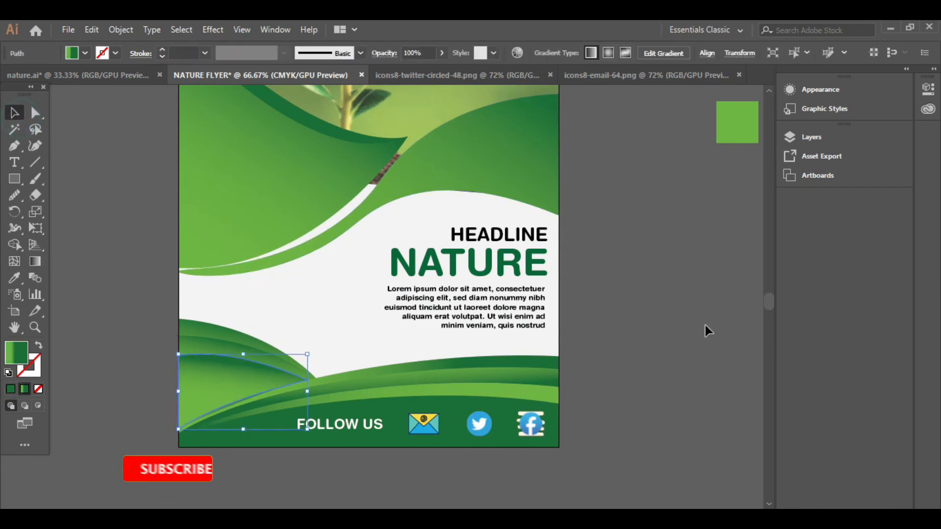
left_click(652, 330)
Unlock the white background paths at the bottom of the layer stack.
scroll(595, 337, "up", 2)
scroll(581, 329, "down", 1)
scroll(587, 334, "up", 1)
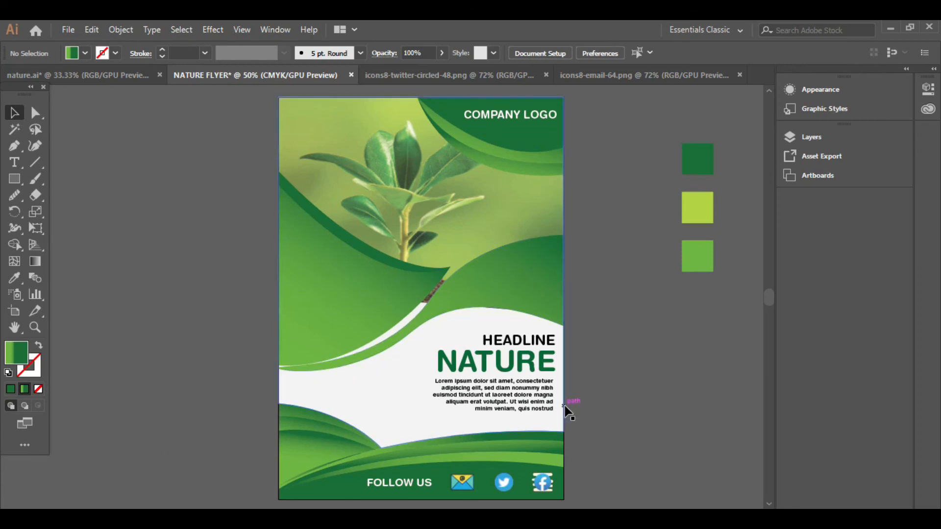
left_click(811, 137)
scroll(677, 215, "down", 10)
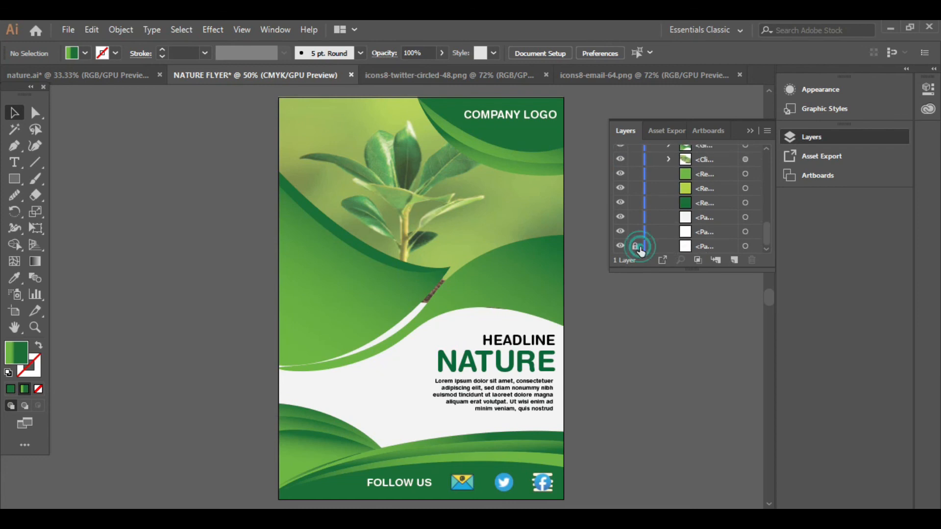
Fill the white background shape behind the headline text with the yellow swatch.
left_click(353, 388)
left_click(85, 53)
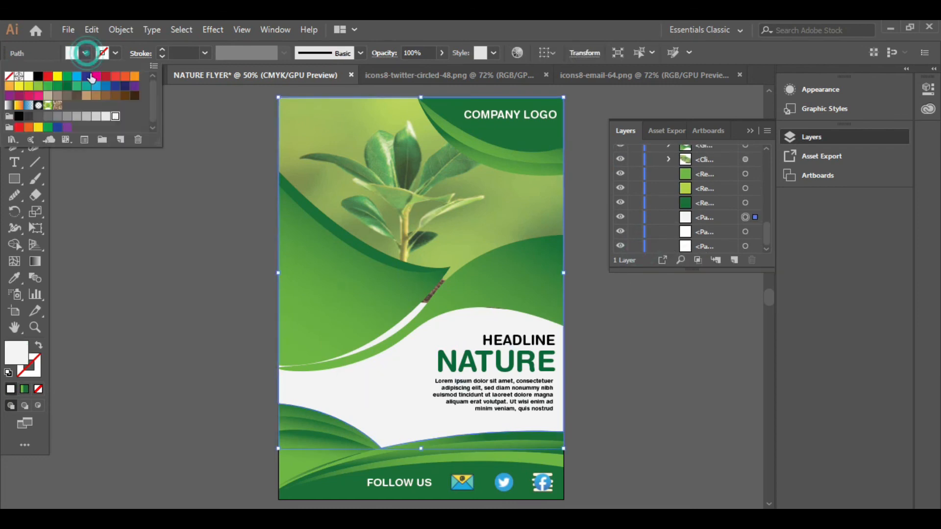
left_click(57, 77)
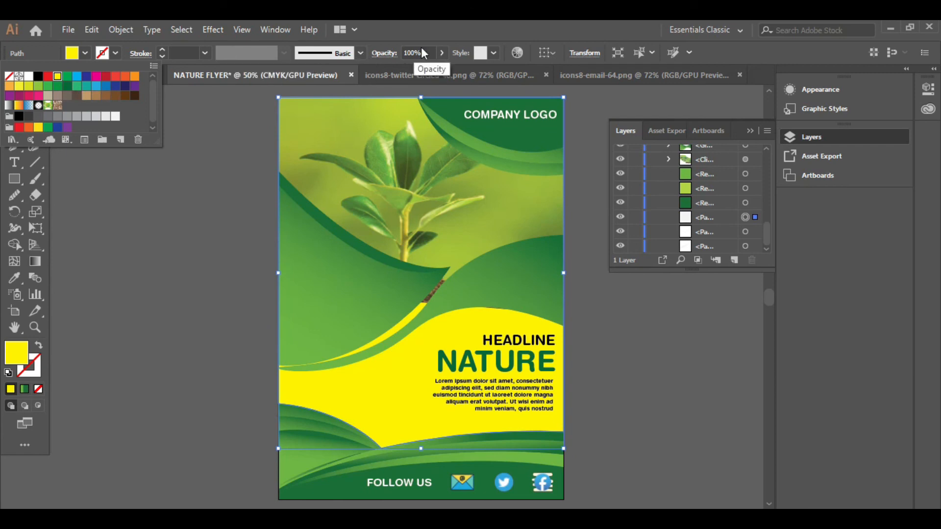
Lower the yellow background shape's opacity to 37%.
left_click(442, 53)
left_click(389, 71)
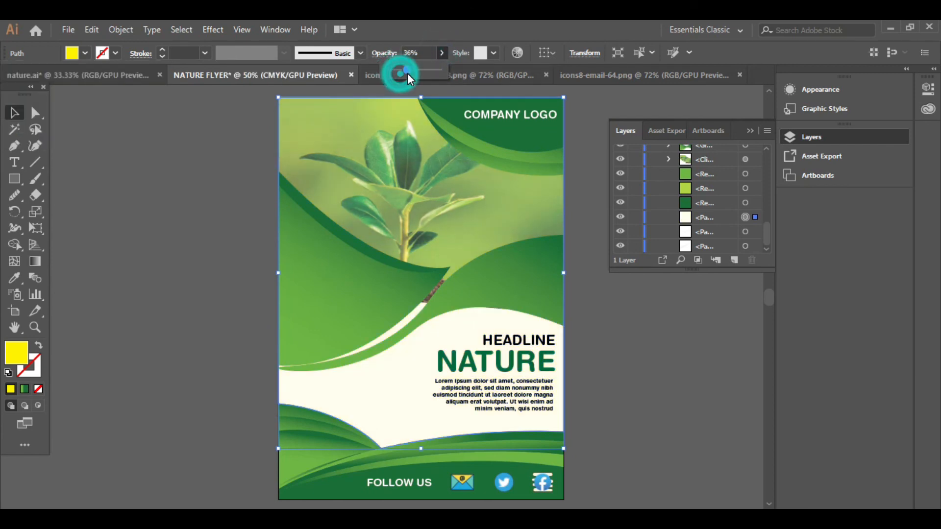
mouse_move(399, 72)
left_mouse_down()
mouse_move(419, 75)
mouse_move(412, 70)
left_mouse_up()
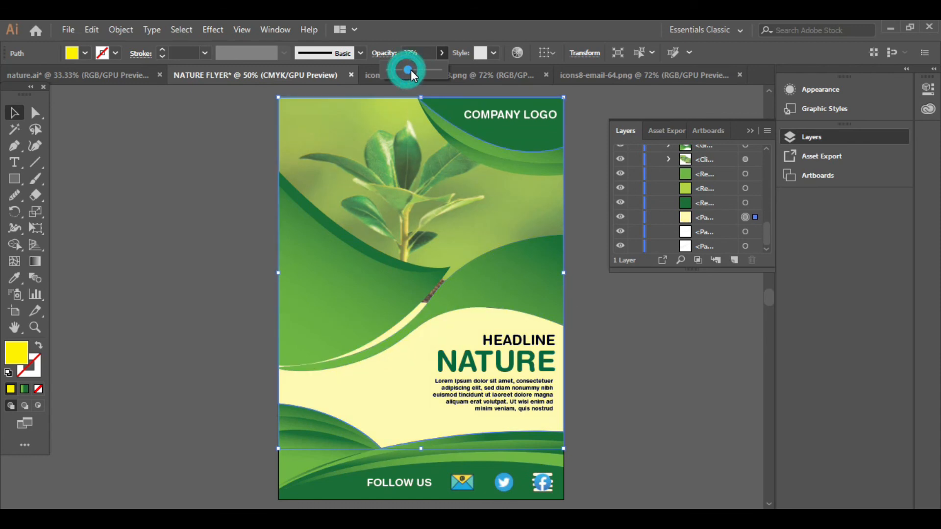
left_click(645, 349)
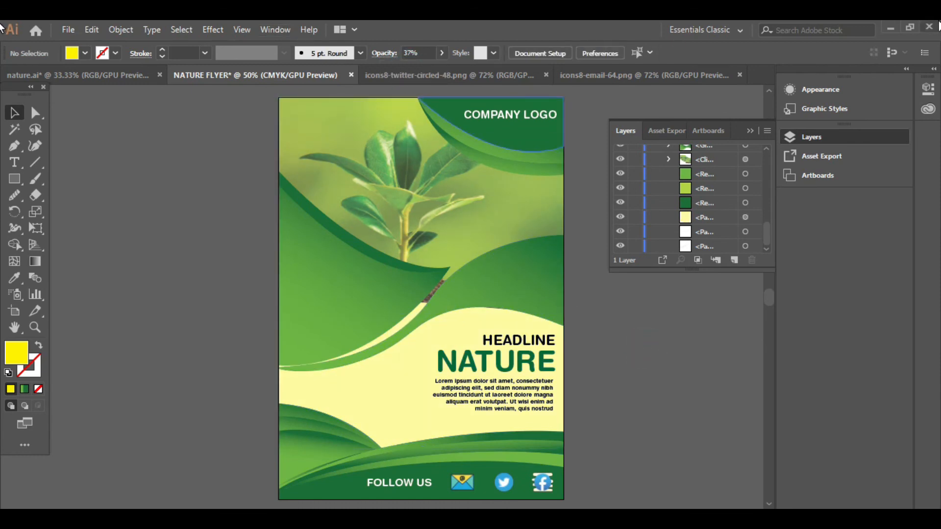
Set the yellow background shape's opacity to about 59% and deselect it.
left_click(377, 395)
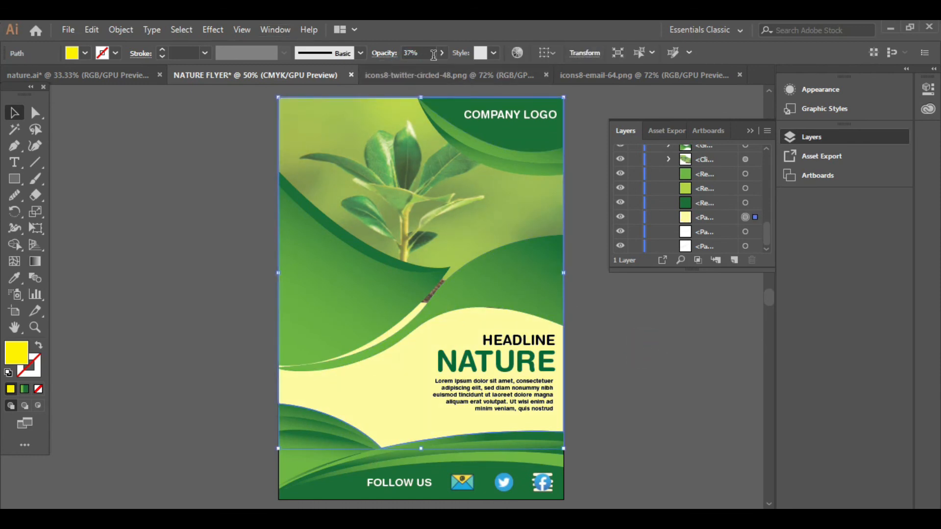
left_click(441, 52)
left_click_drag(408, 69, 412, 71)
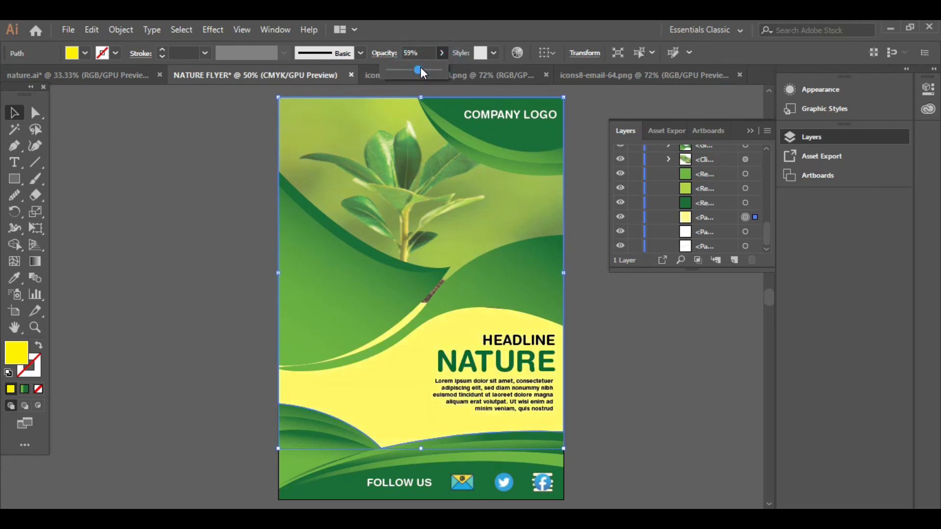
left_click(630, 378)
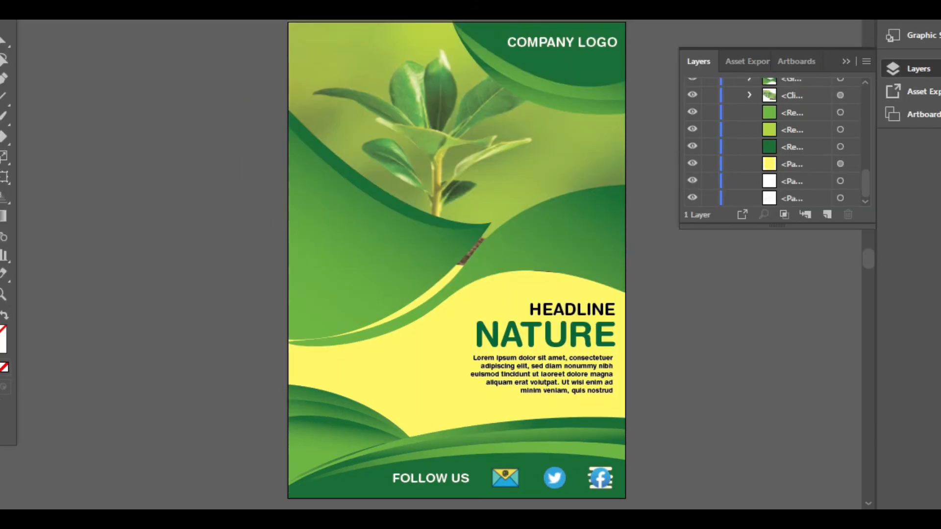